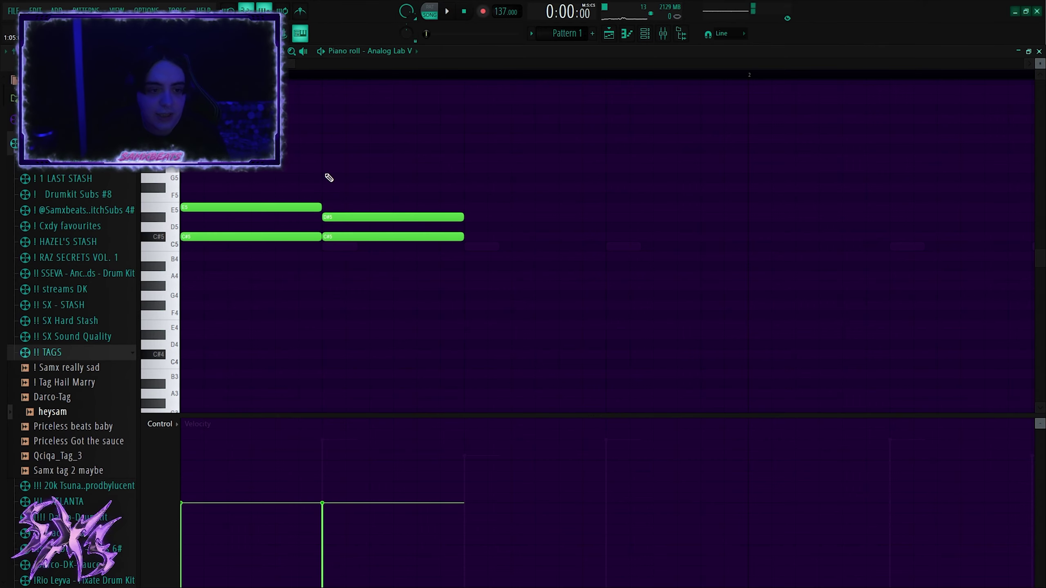
Complete both chords with G#5 notes and a slight strum, doubling the G#5 notes an octave lower at G#4
drag(444, 136, 181, 315)
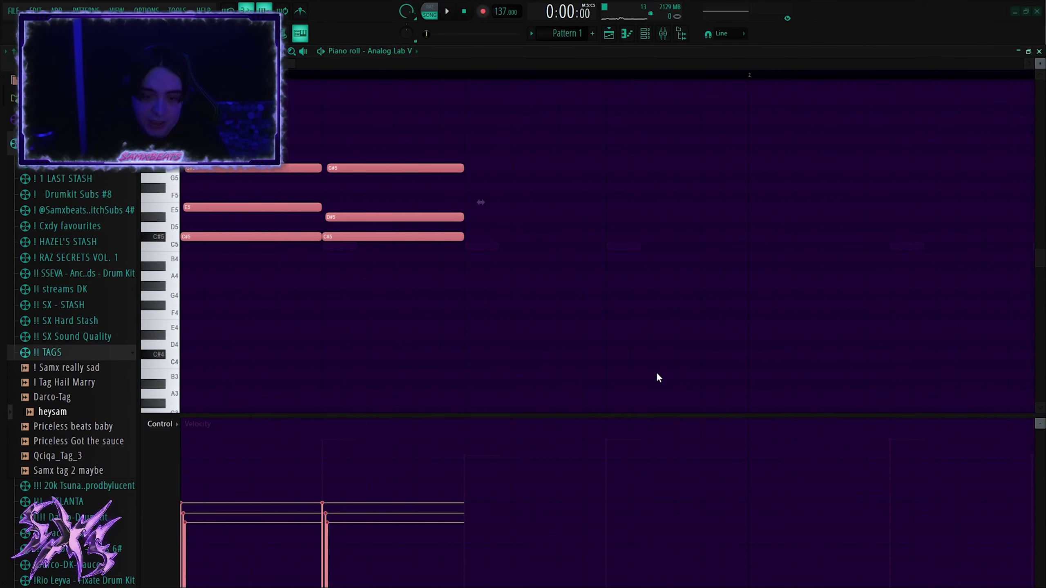
click(604, 348)
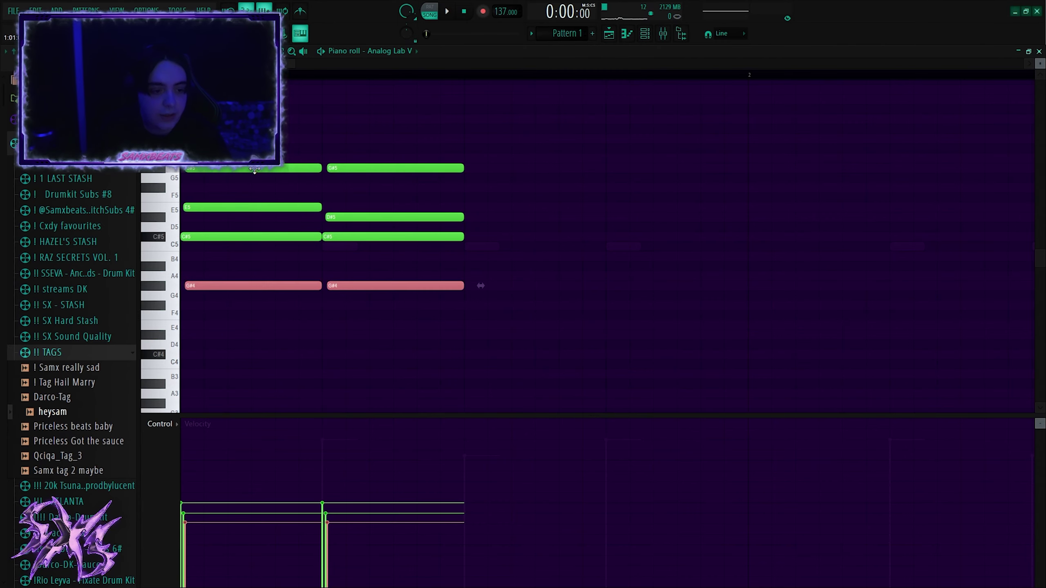
drag(232, 169, 232, 288)
Add an E5 note to the second chord alongside its D#5
drag(370, 125, 357, 338)
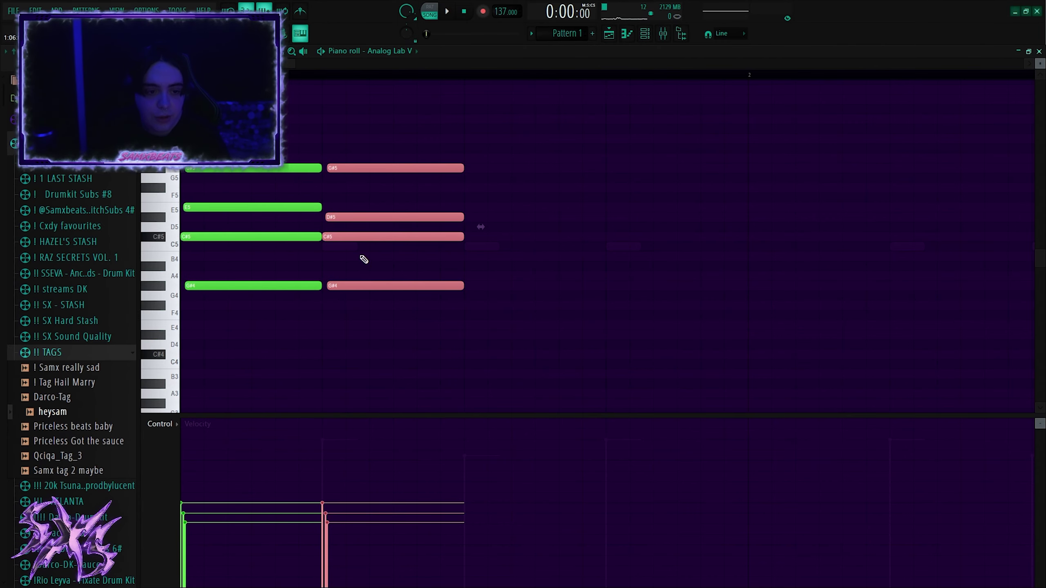
click(363, 258)
scroll(331, 212, up, 2)
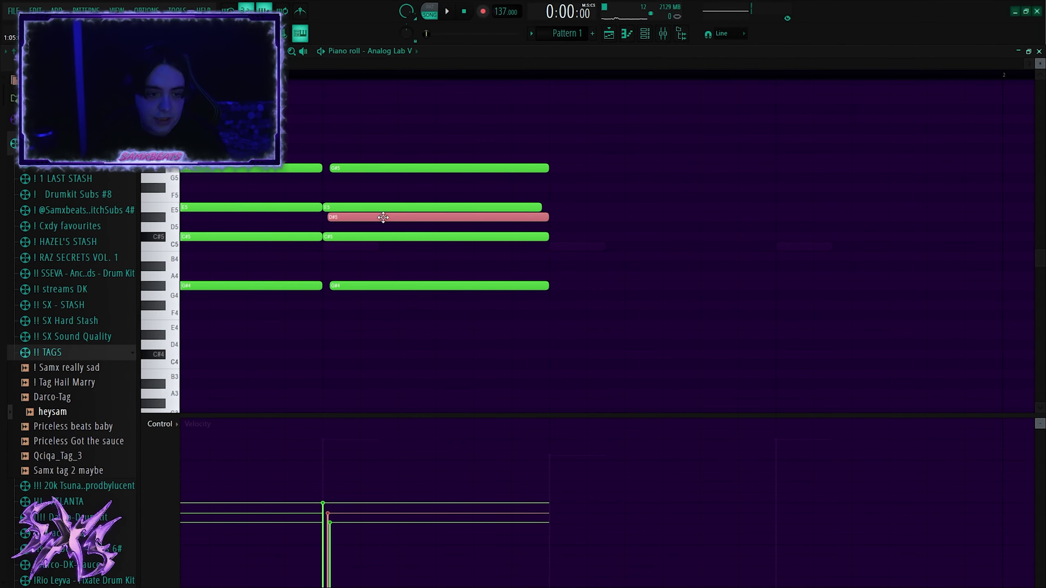
Select both chords and duplicate the pair along the timeline until there are seven pairs, listening to the pattern
scroll(402, 255, down, 1)
key(ctrl+a)
key(ctrl+b)
key(ctrl+b)
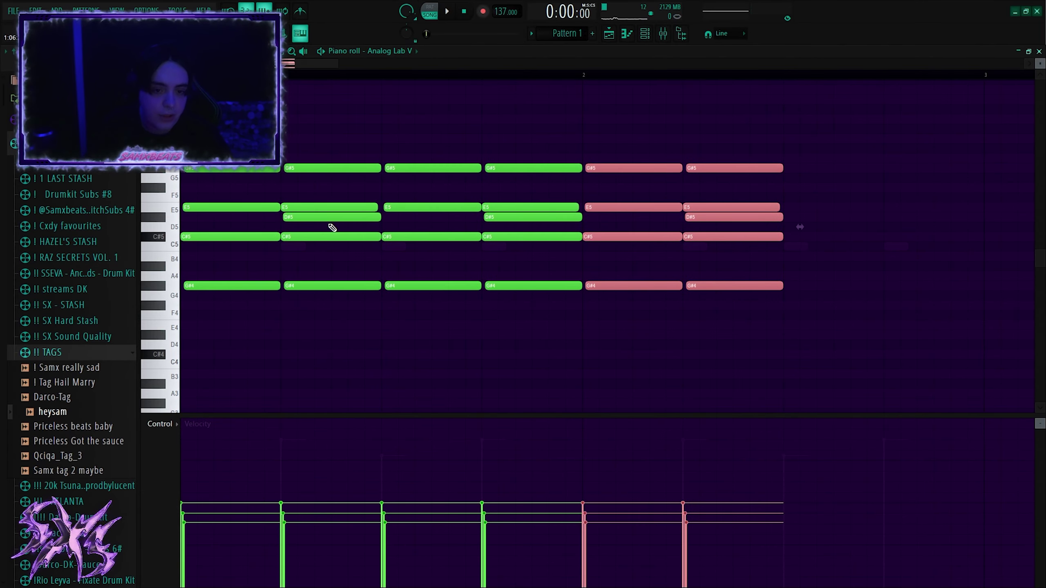
scroll(333, 227, down, 3)
key(ctrl+b)
key(ctrl+b)
key(ctrl+b)
scroll(332, 228, down, 2)
key(ctrl+b)
key(space)
drag(677, 316, 181, 143)
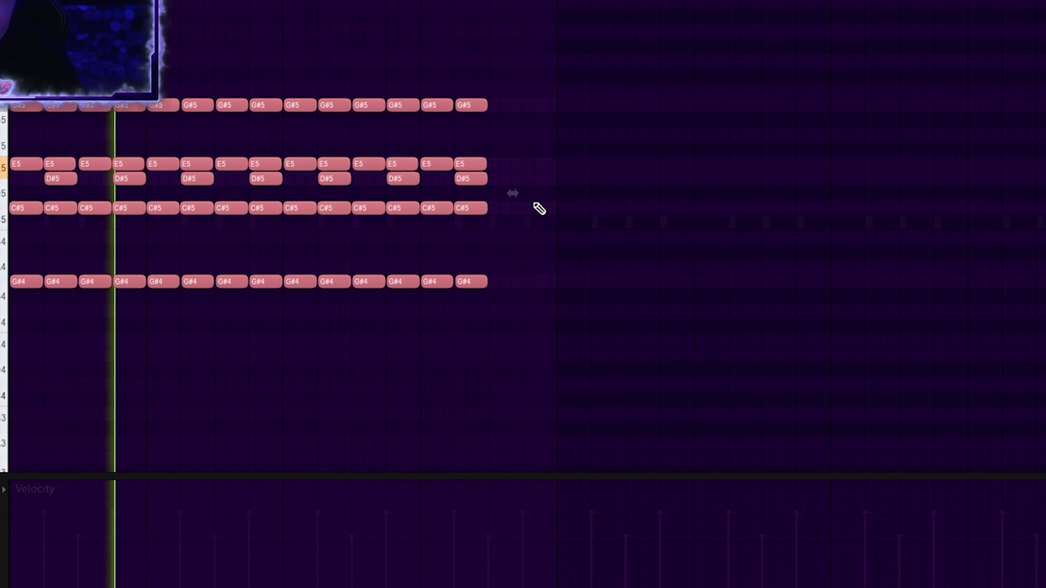
key(ctrl+d)
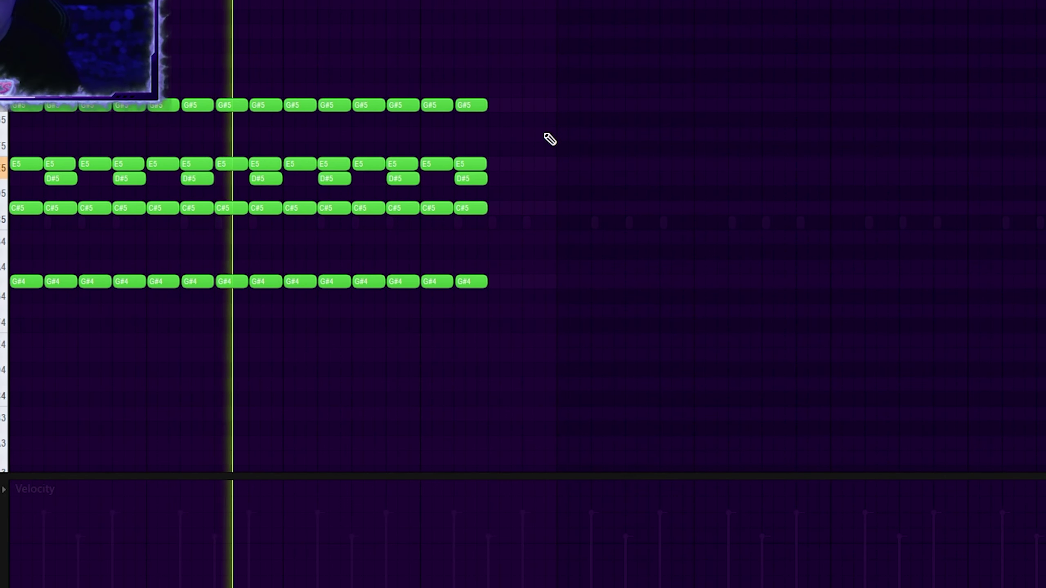
Duplicate the whole fourteen-chord phrase once so the copy starts at bar 5
key(ctrl+a)
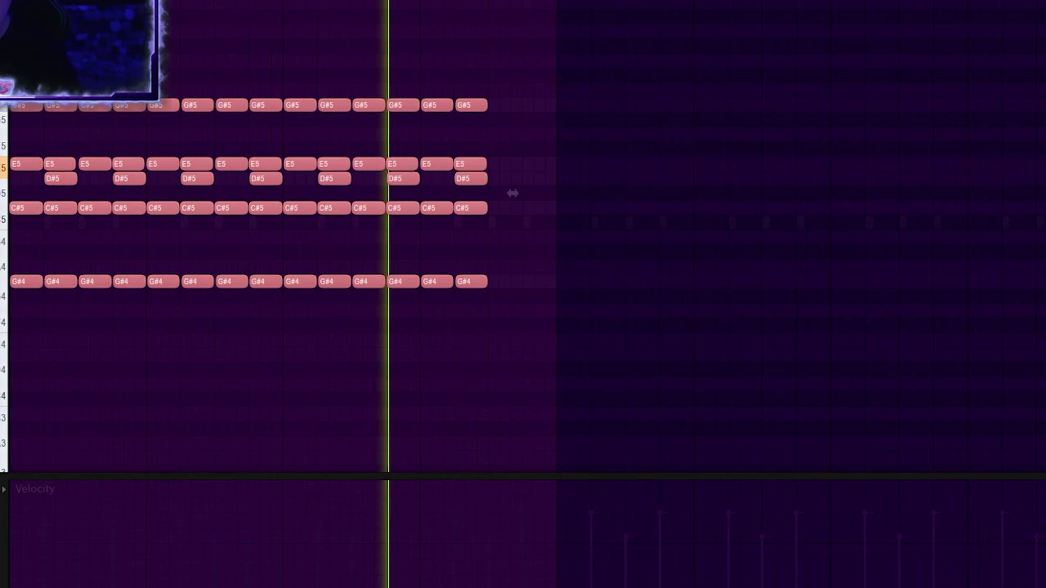
key(ctrl+b)
scroll(645, 236, down, 1)
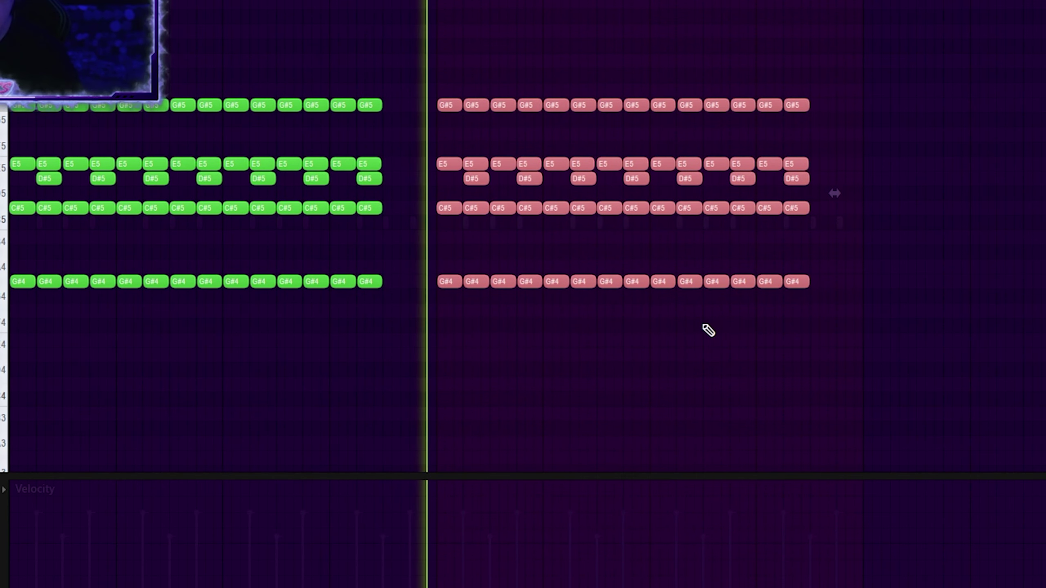
key(ctrl+d)
Transpose all chord notes down one octave and play the pattern
key(ctrl+a)
key(ctrl+Down)
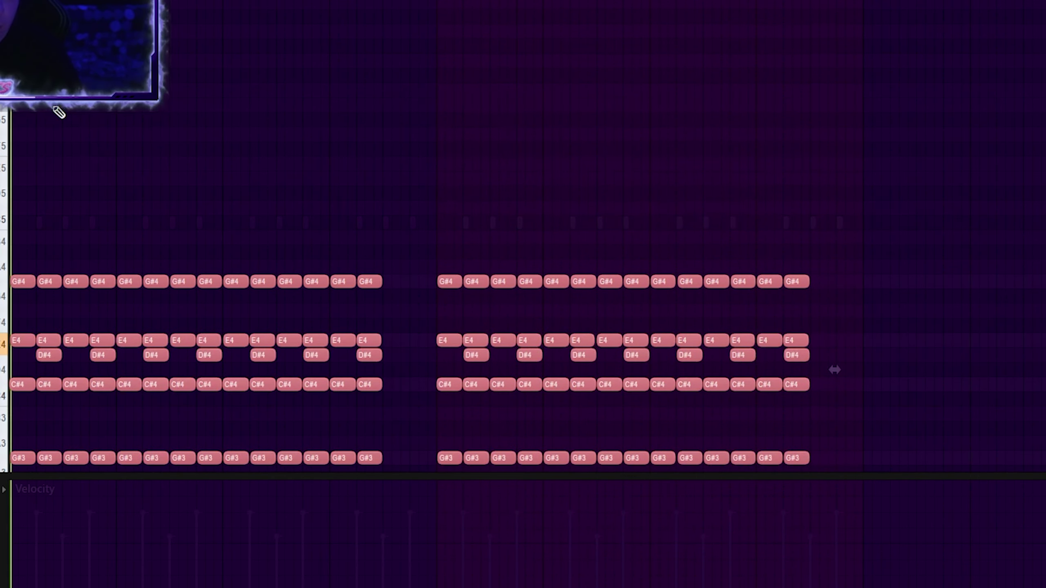
scroll(367, 143, down, 2)
key(ctrl+d)
key(space)
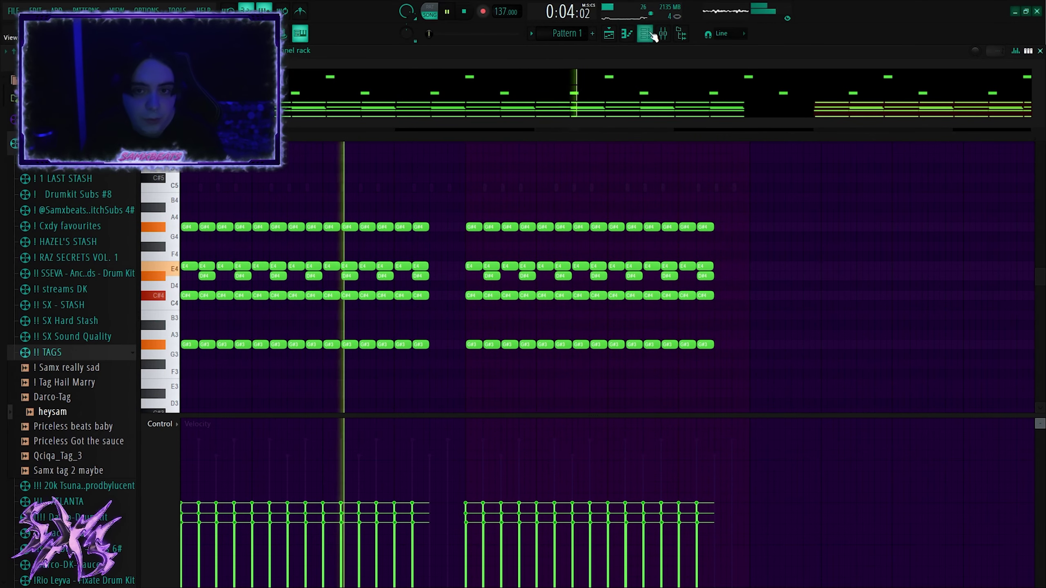
Load EchoBoy on mixer Insert 1, switch its preset, and close the plugin and mixer
key(F9)
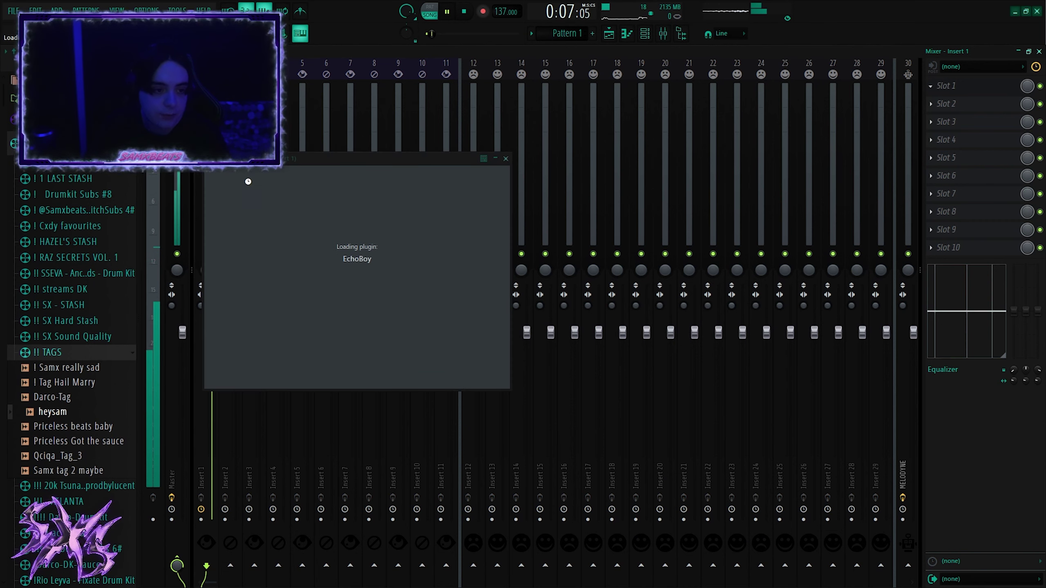
click(231, 176)
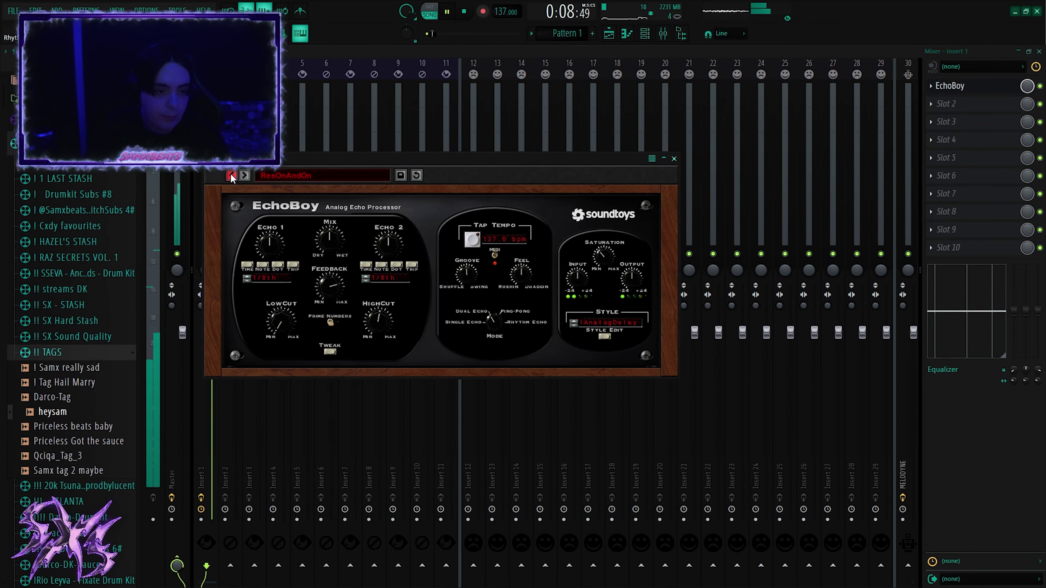
click(674, 159)
click(663, 33)
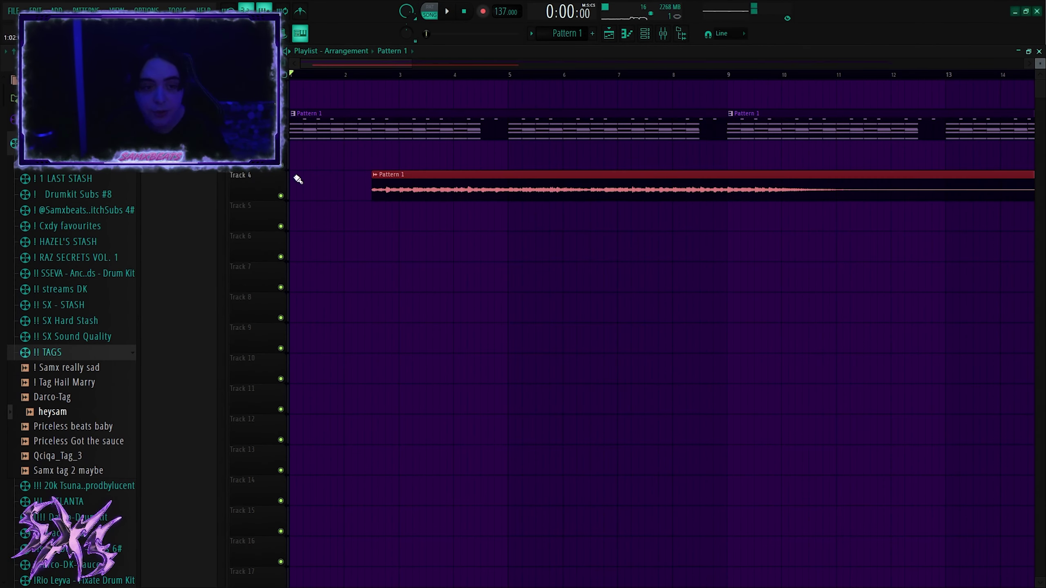
Slice the rendered Pattern 1 audio into two-bar clips starting at bar 1 and delete the tail past bar 9
drag(430, 189, 348, 189)
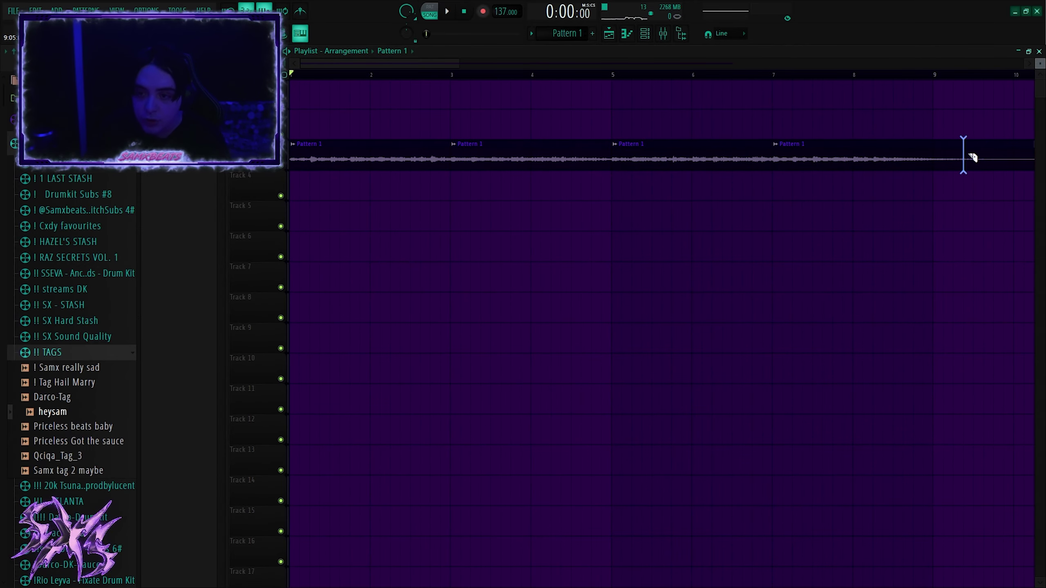
drag(778, 161, 395, 158)
ctrl+click(874, 161)
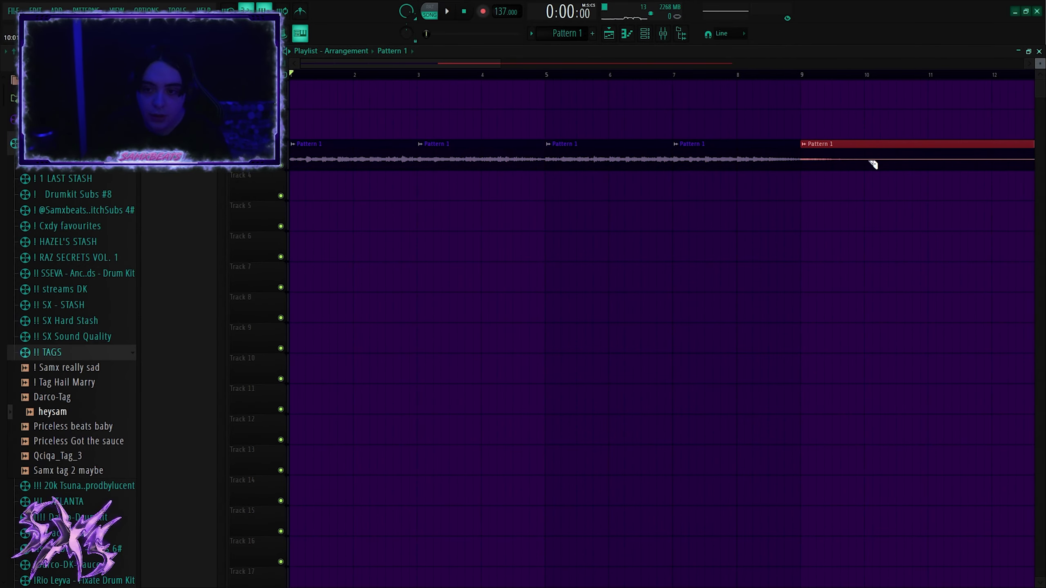
key(Delete)
Shorten the ends of the four audio slices slightly and open the sample's settings
drag(879, 160, 300, 158)
scroll(300, 159, up, 3)
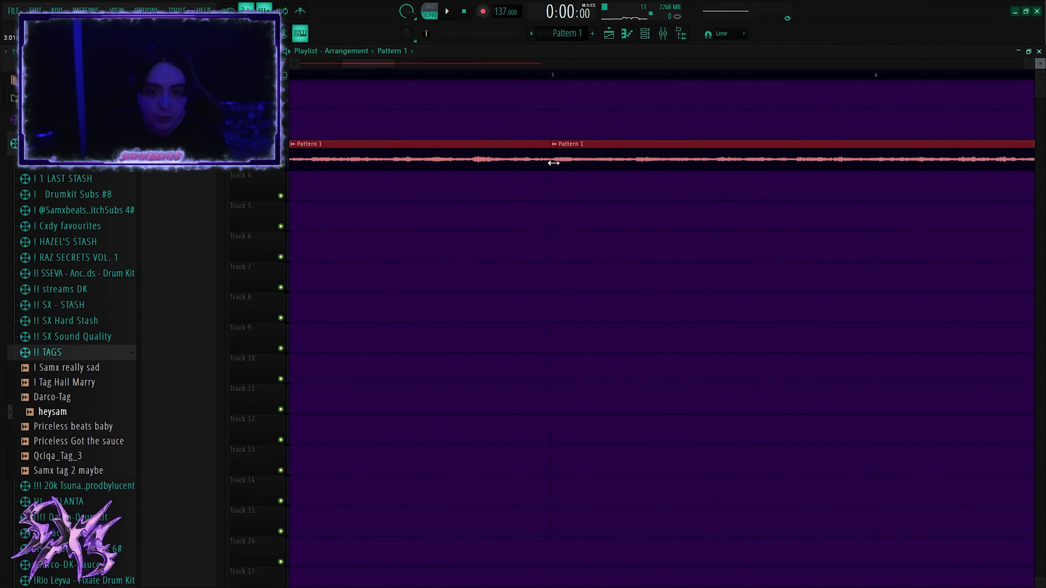
double_click(522, 159)
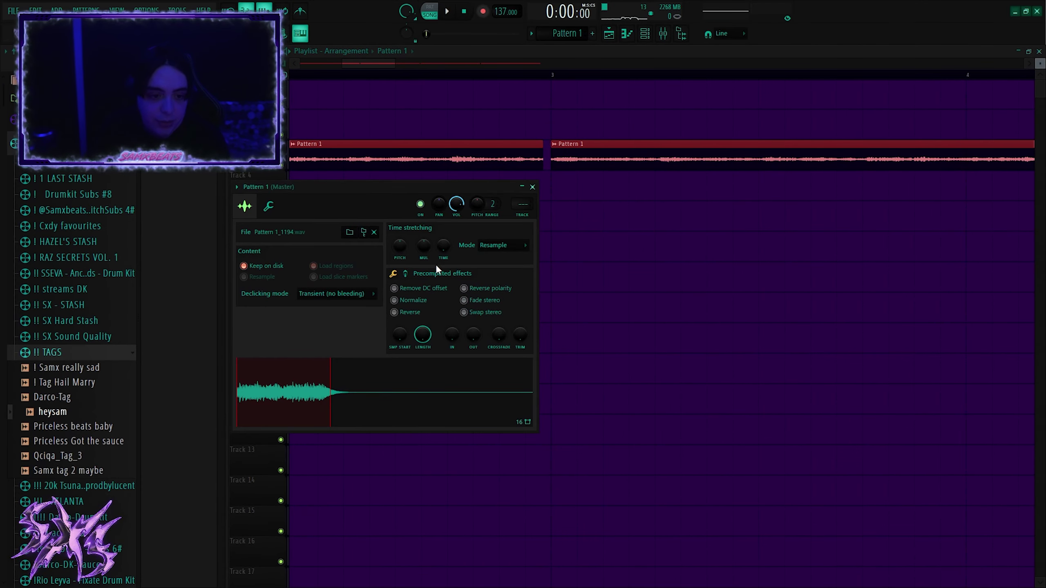
click(613, 282)
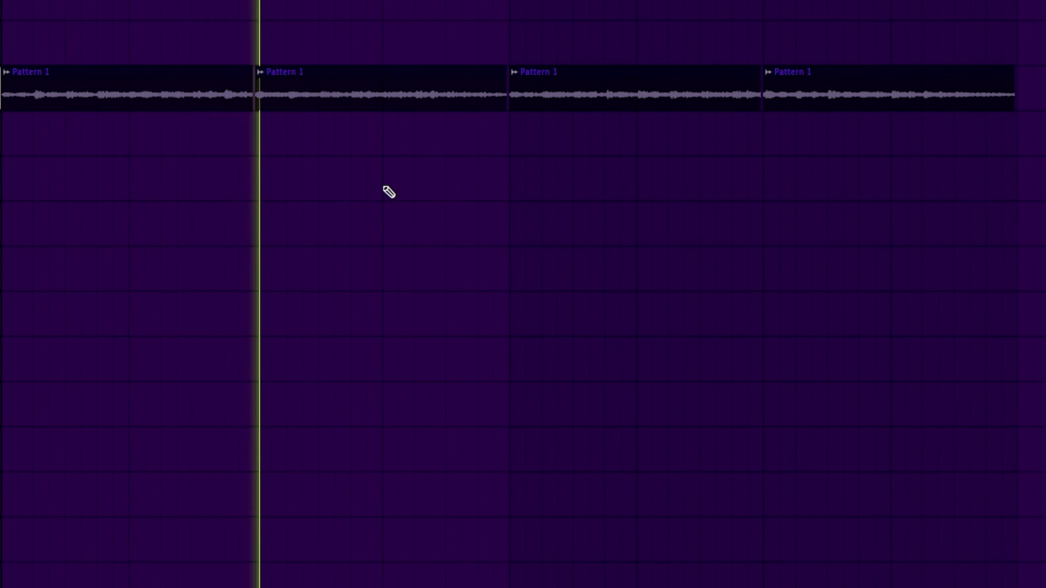
Copy the four audio clips to Track 4 starting at bar 9
right_click(383, 188)
drag(840, 98, 134, 124)
ctrl+click(650, 215)
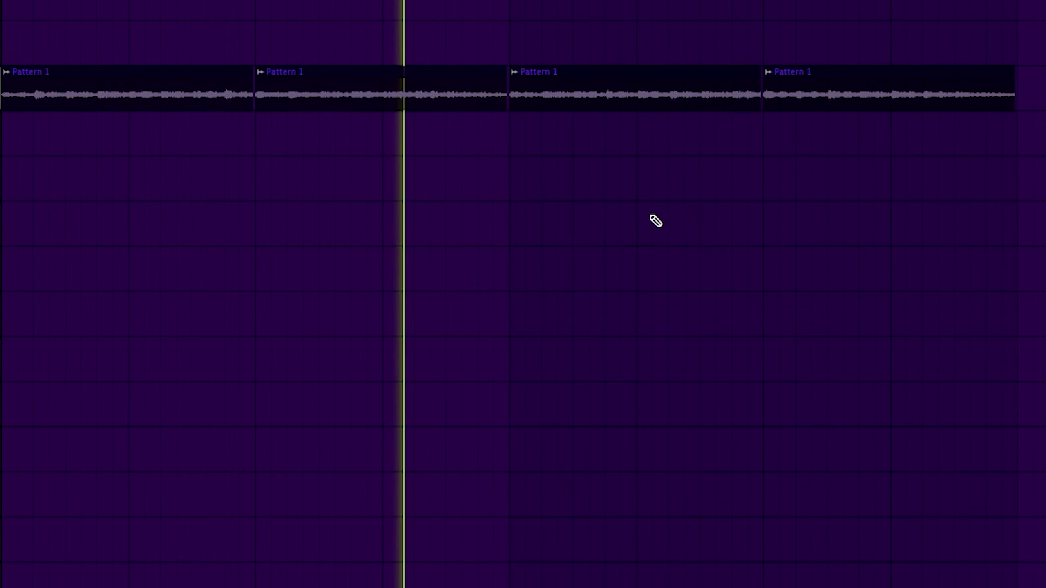
scroll(589, 89, down, 2)
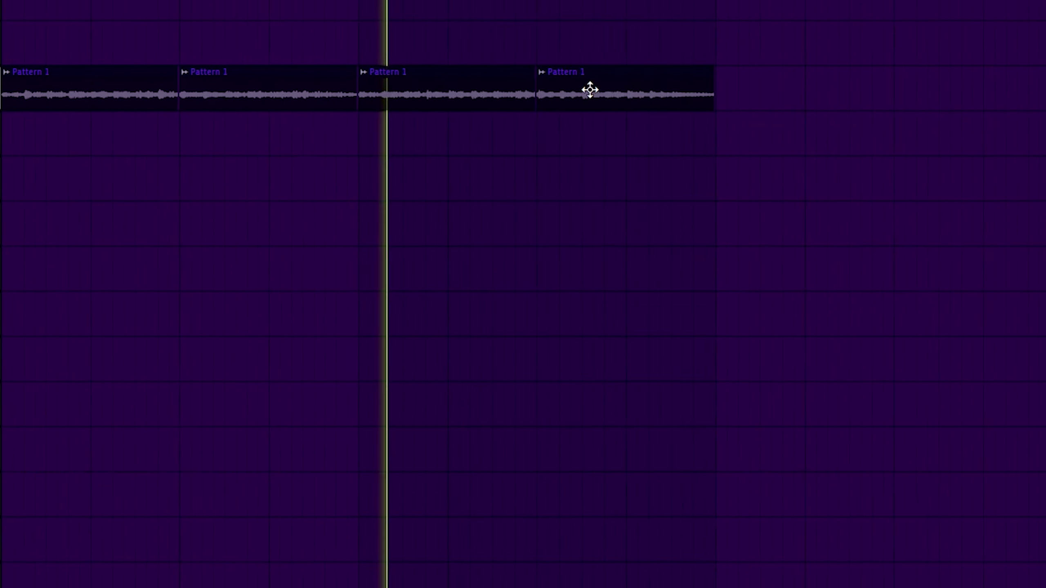
drag(588, 89, 471, 137)
scroll(39, 93, down, 2)
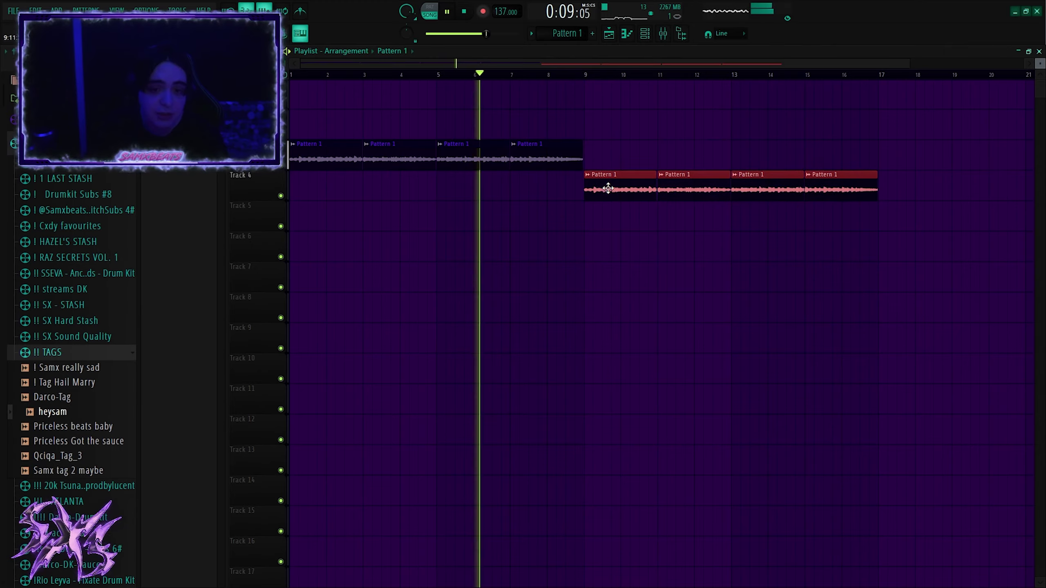
click(539, 159)
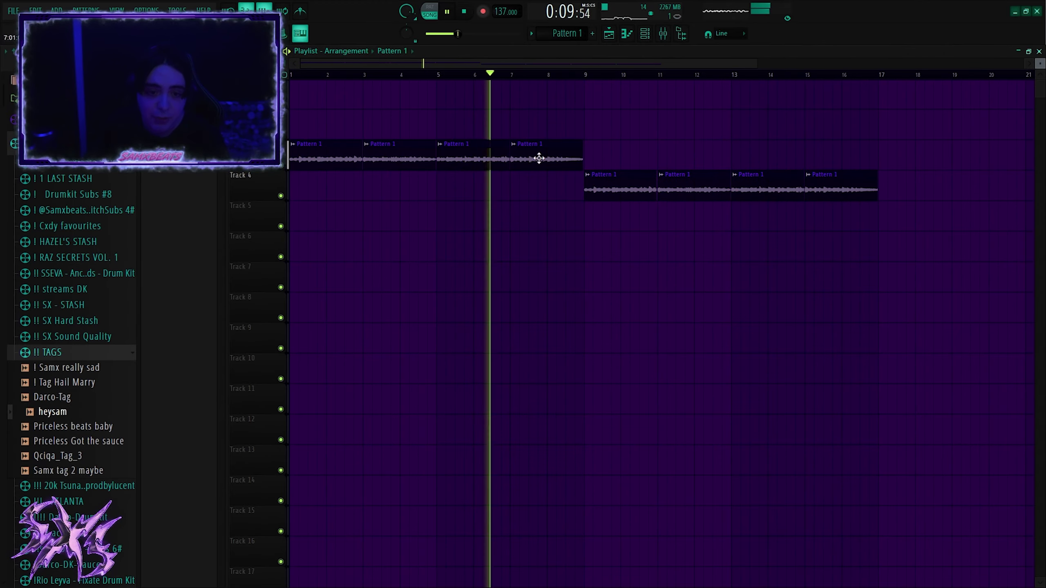
scroll(525, 198, up, 3)
scroll(526, 198, down, 3)
drag(931, 219, 329, 155)
ctrl+click(642, 101)
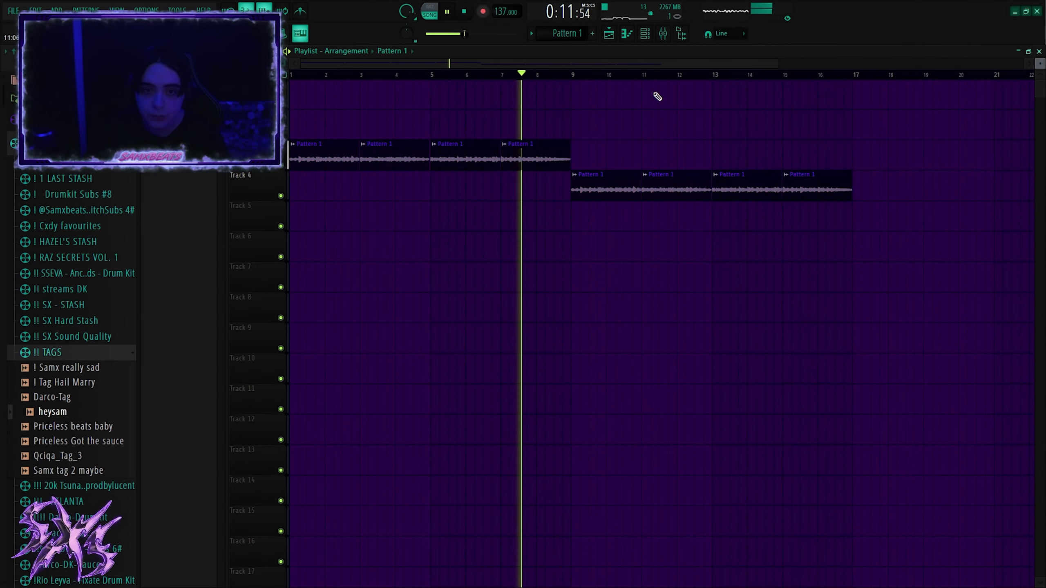
Stop playback and place the new Pattern 2 on Track 6 from bar 1 to 9 and on Track 7 from bar 9 to 17
key(space)
click(645, 39)
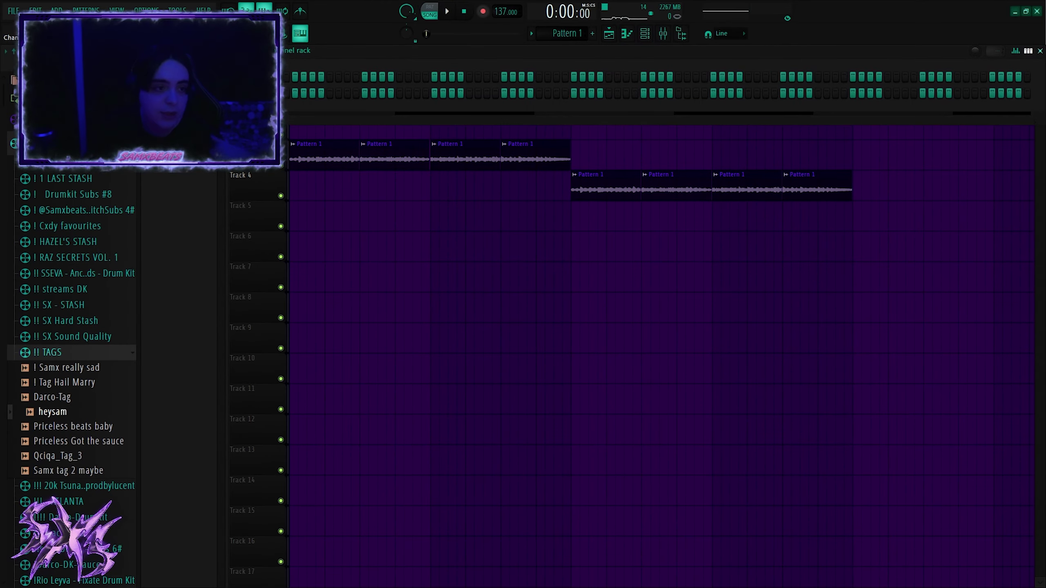
scroll(563, 33, down, 1)
drag(317, 243, 548, 235)
click(572, 287)
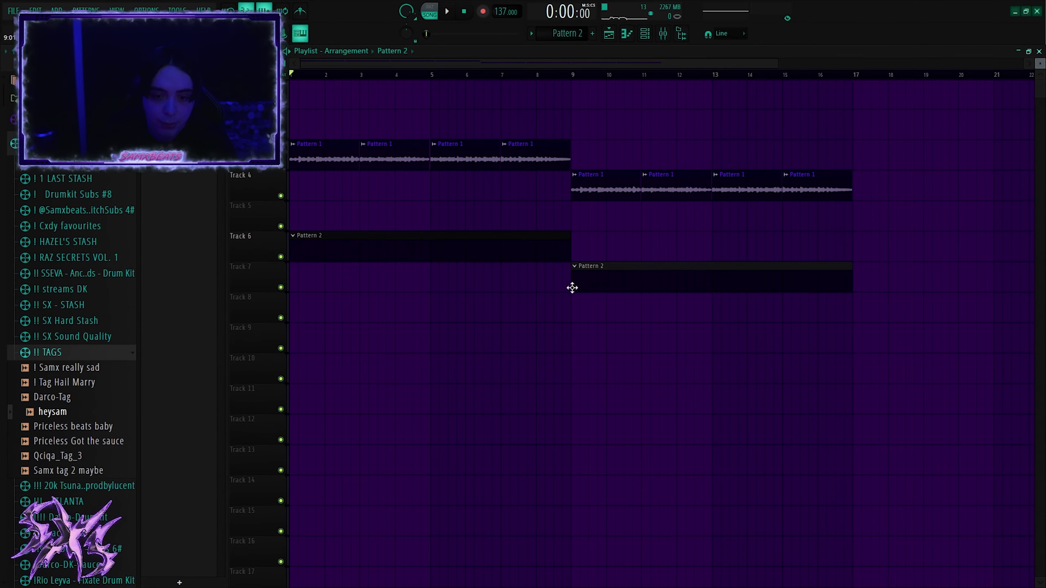
Add a second Analog Lab V instance routed to Insert 1 and open the ANTI-MATTER bank
click(645, 34)
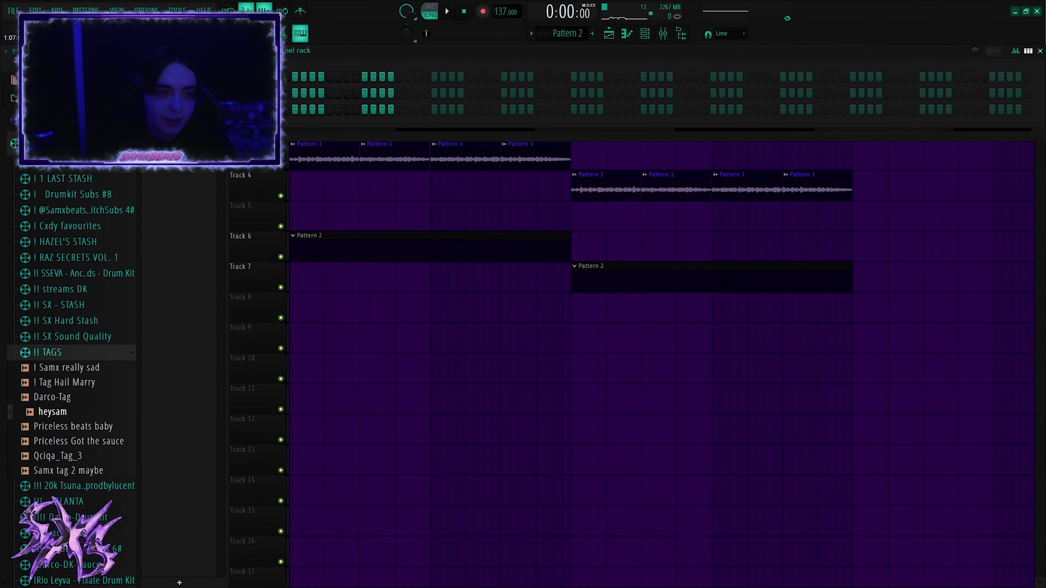
click(264, 201)
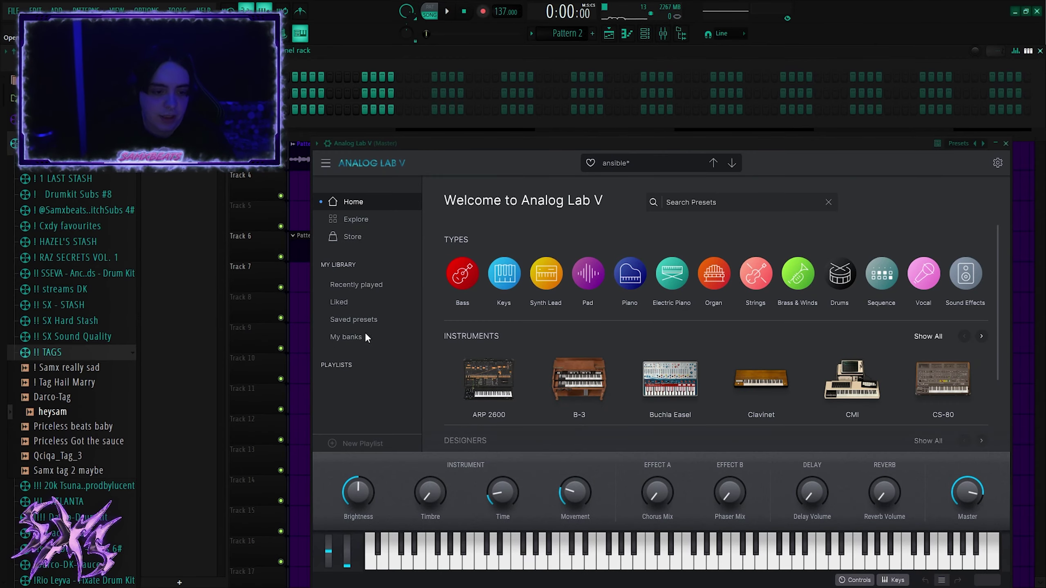
scroll(585, 331, down, 5)
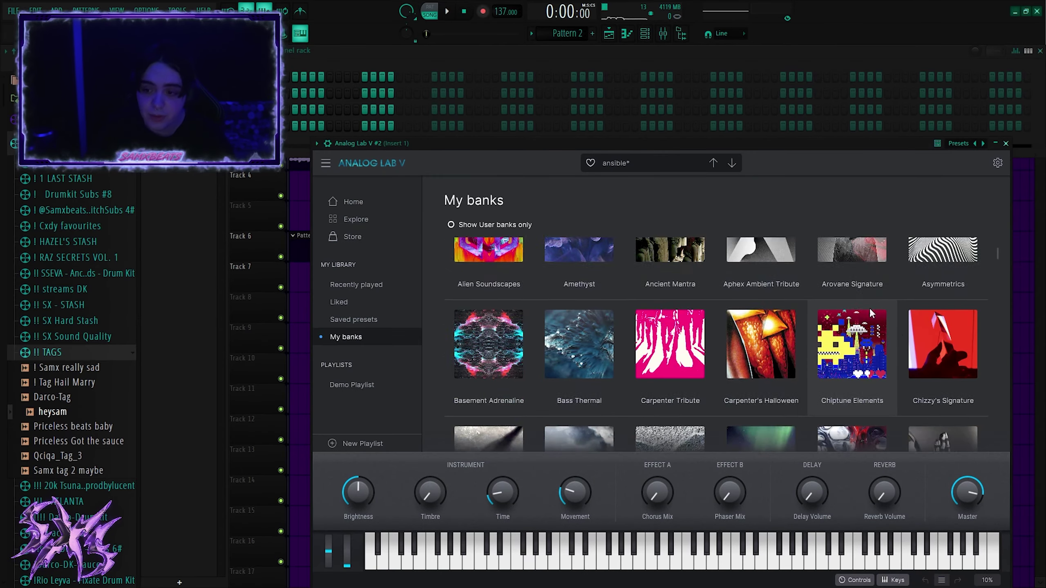
drag(998, 262, 983, 413)
scroll(1002, 404, down, 5)
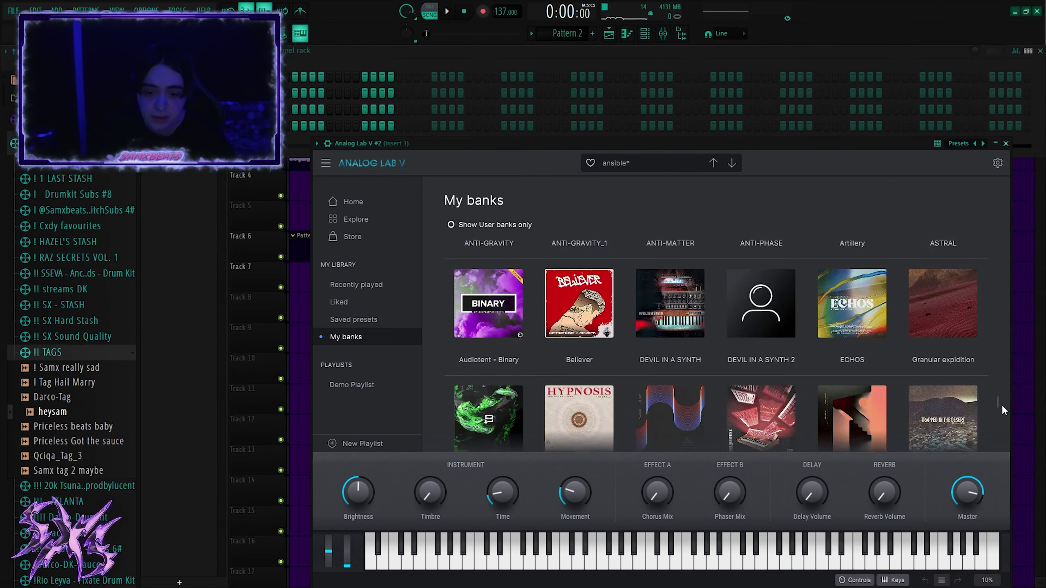
scroll(1003, 397, up, 2)
click(523, 378)
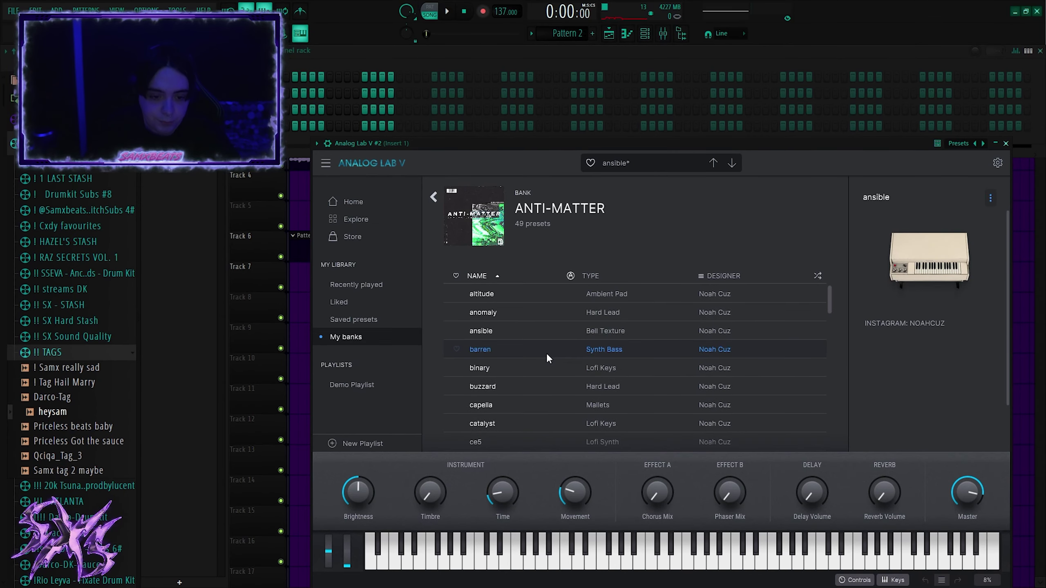
Load the dripping Ambient Pad preset from the ANTI-MATTER bank and close the plugin window
scroll(546, 353, down, 3)
click(546, 364)
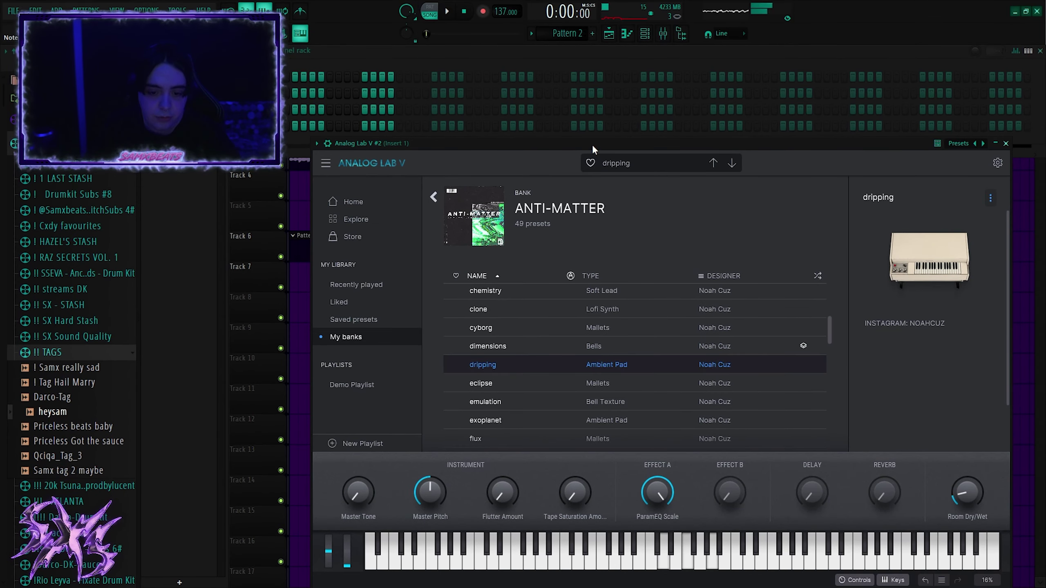
click(1006, 143)
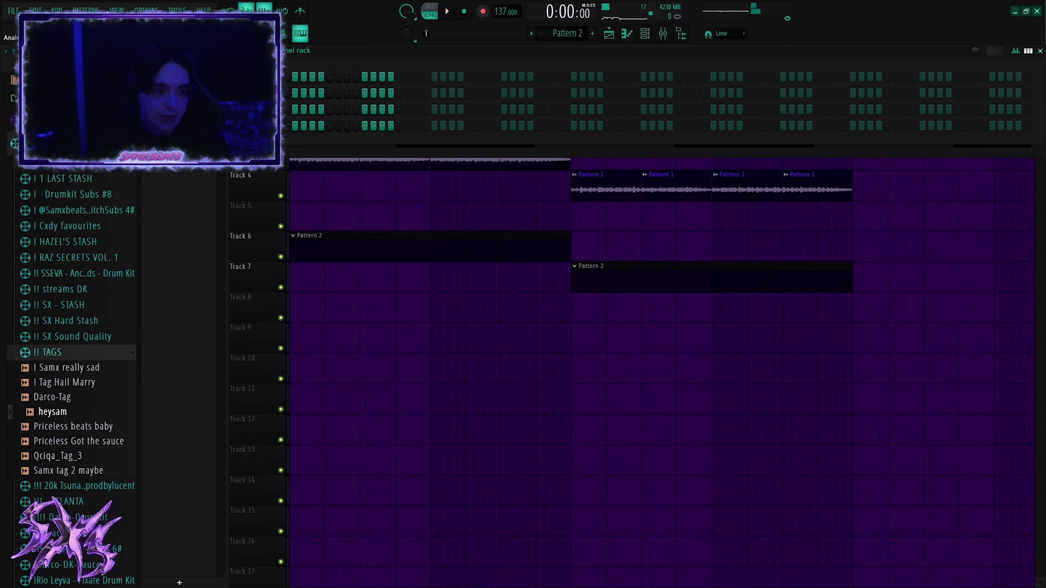
Place a C#4, E4 and G#4 chord for Analog Lab V #2, extend it to bar 3, and play it
key(F7)
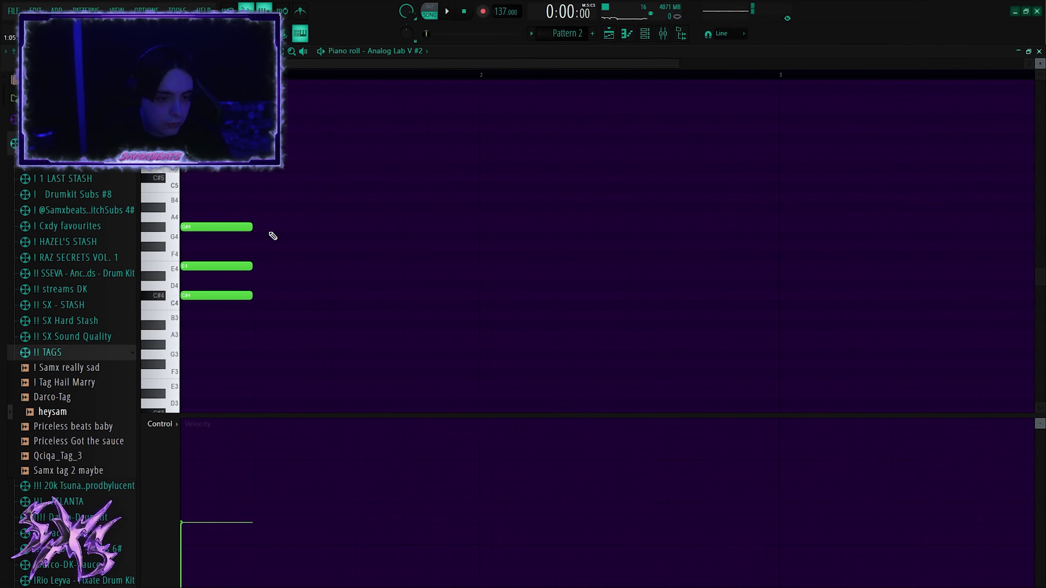
drag(249, 227, 773, 262)
key(space)
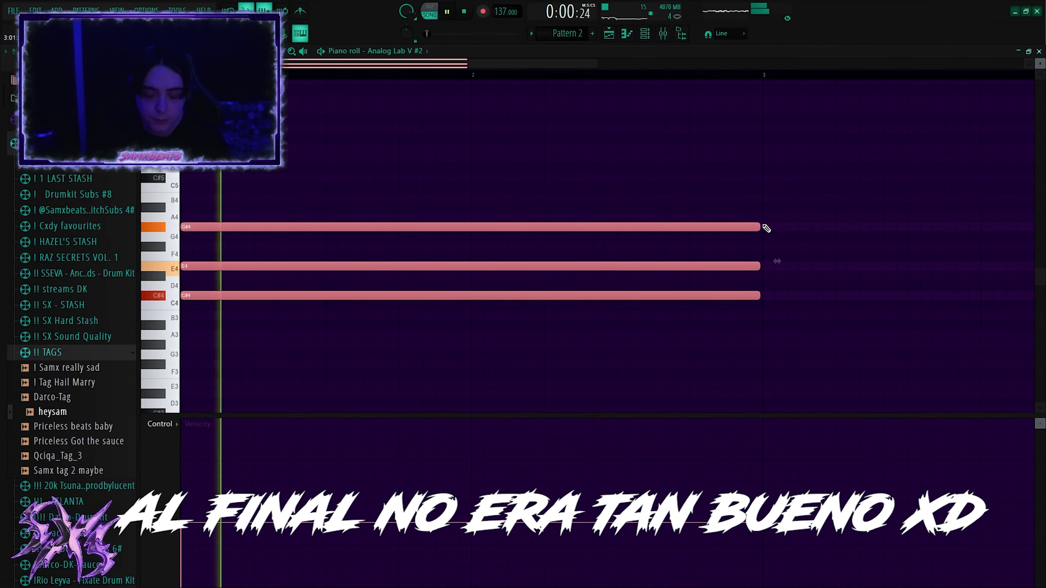
Raise the Analog Lab V #2 chord by one octave and play it
key(space)
key(ctrl+Up)
key(space)
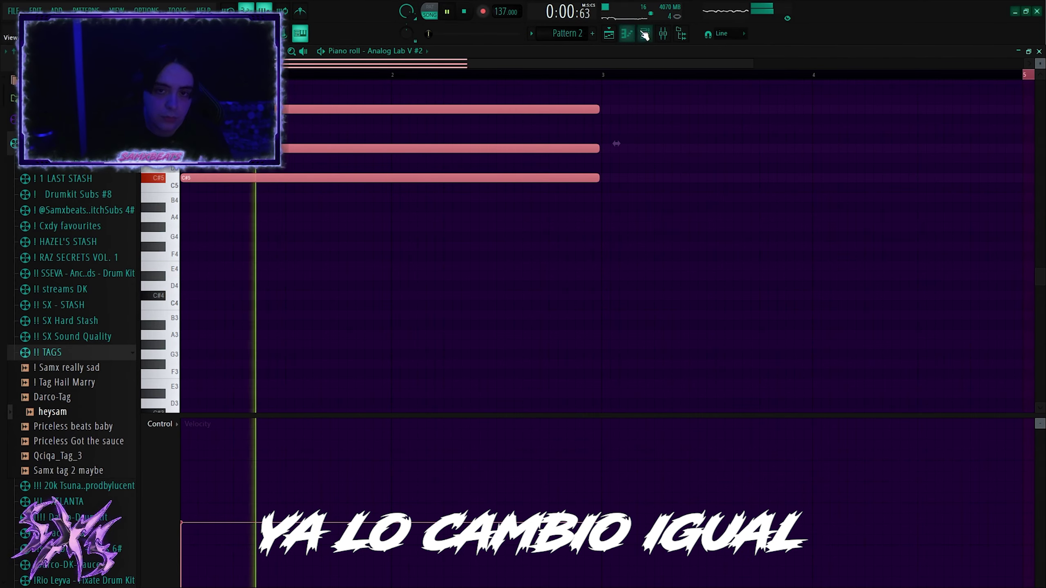
Load the clone Lofi Synth preset in Analog Lab V #2, start playback and close the plugin window
click(644, 34)
key(space)
click(229, 126)
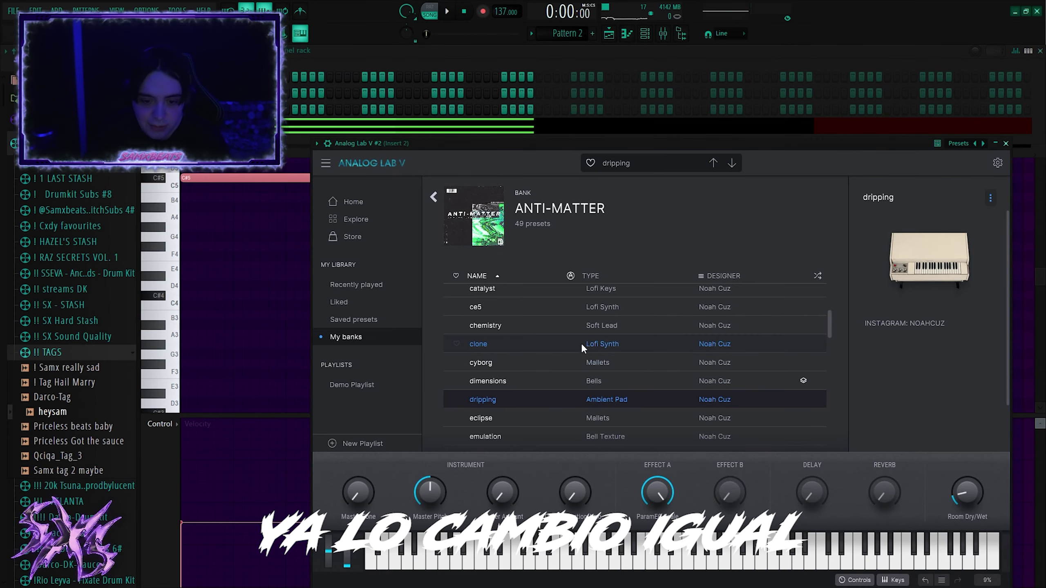
click(583, 345)
key(space)
key(Escape)
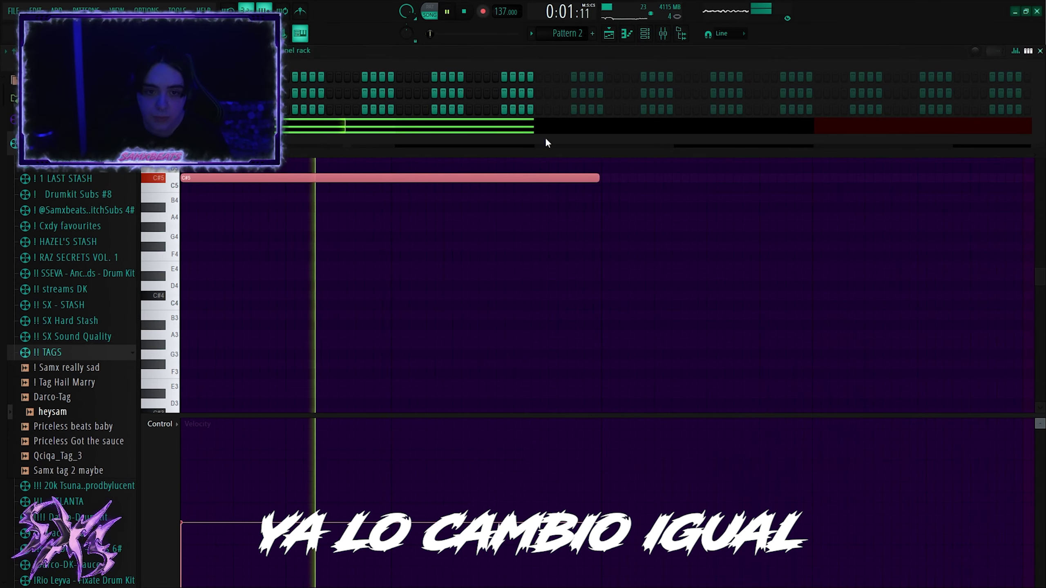
Open the Analog Lab V #2 notes and shorten the whole chord to end about a quarter bar before bar 3
click(512, 128)
scroll(530, 212, down, 2)
scroll(547, 257, up, 3)
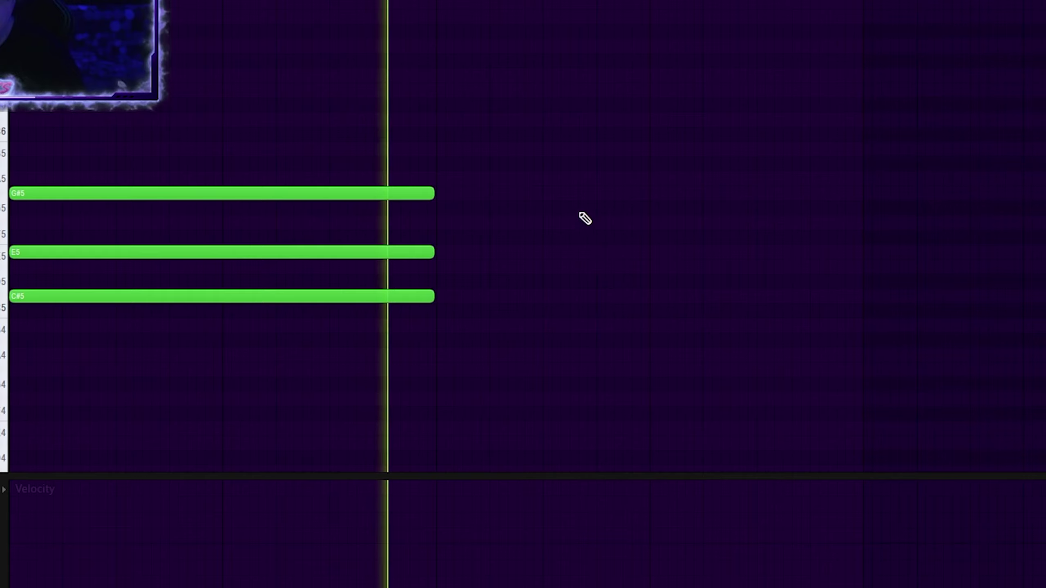
key(space)
key(space)
ctrl+drag(140, 67, 449, 293)
scroll(457, 256, up, 1)
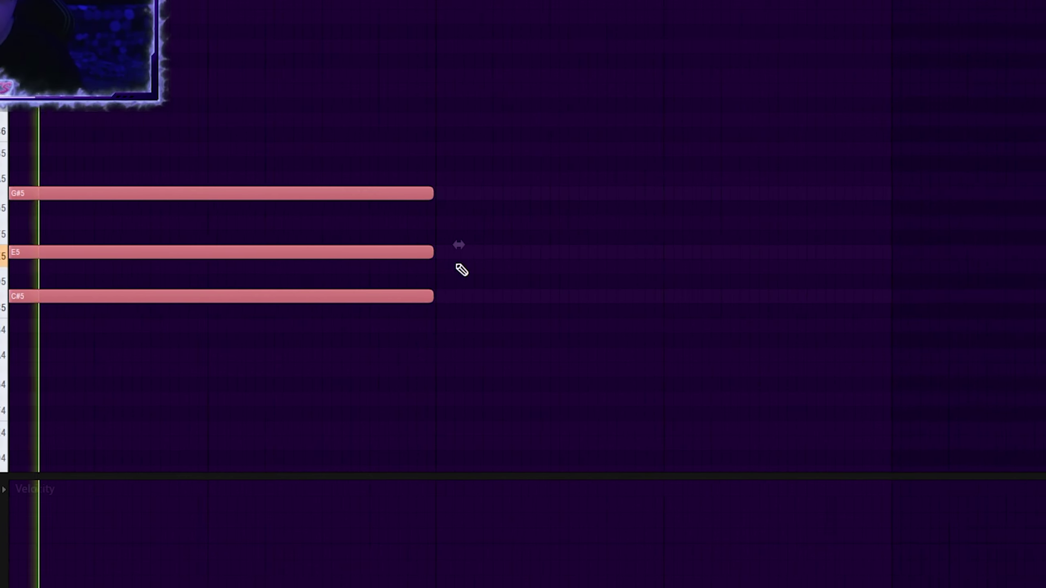
drag(429, 190, 355, 194)
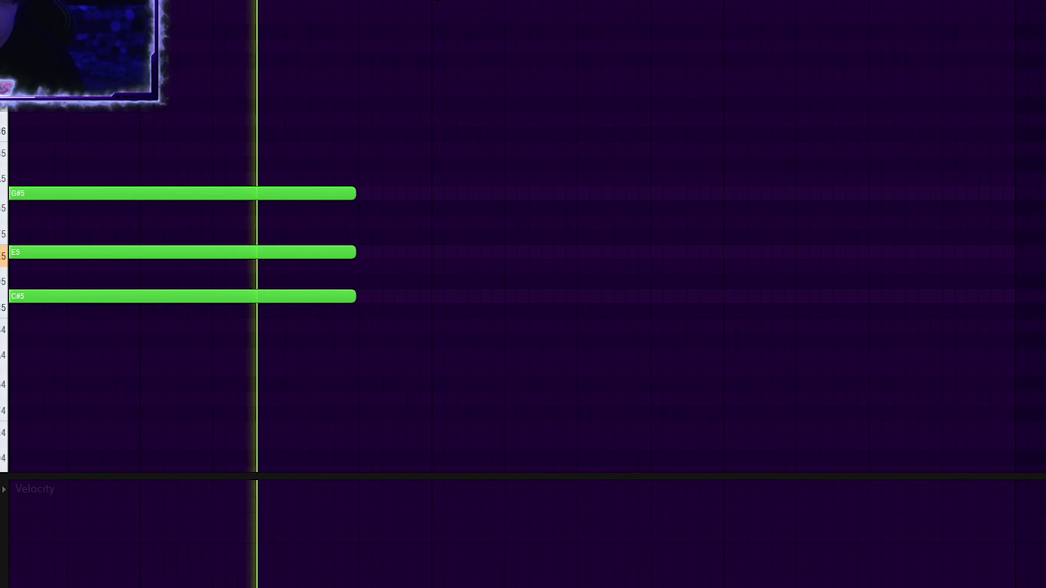
Duplicate the shortened chord until four two-bar repeats fill the pattern up to bar 9
scroll(355, 194, up, 1)
key(ctrl+b)
scroll(805, 378, down, 2)
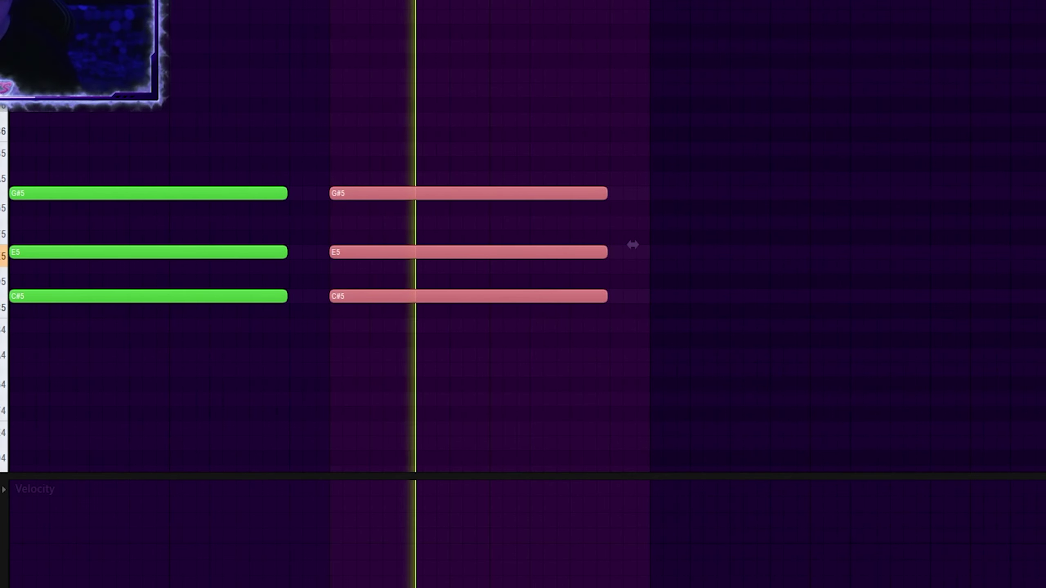
key(ctrl+a)
key(ctrl+b)
Add a D#5 note to the first and third chords, leaving the second and fourth as they are
ctrl+drag(789, 266, 593, 256)
ctrl+click(514, 268)
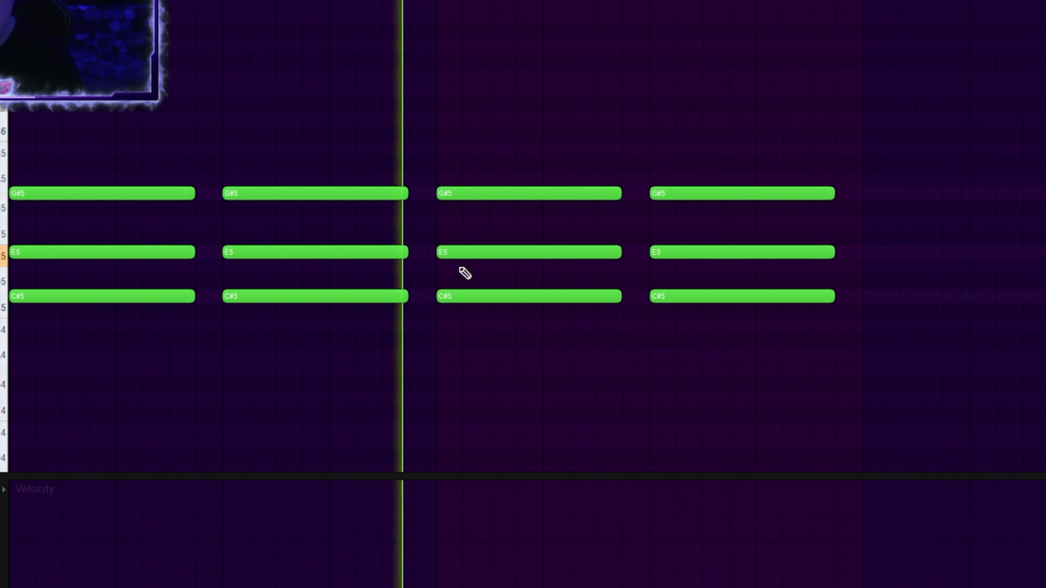
click(441, 266)
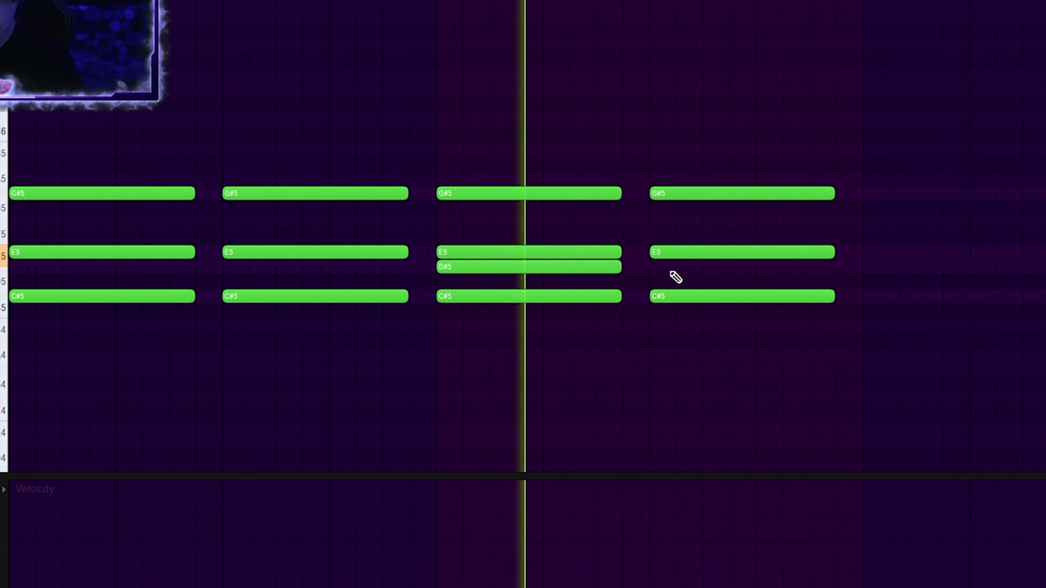
click(653, 266)
right_click(653, 266)
click(12, 266)
ctrl+drag(138, 143, 102, 202)
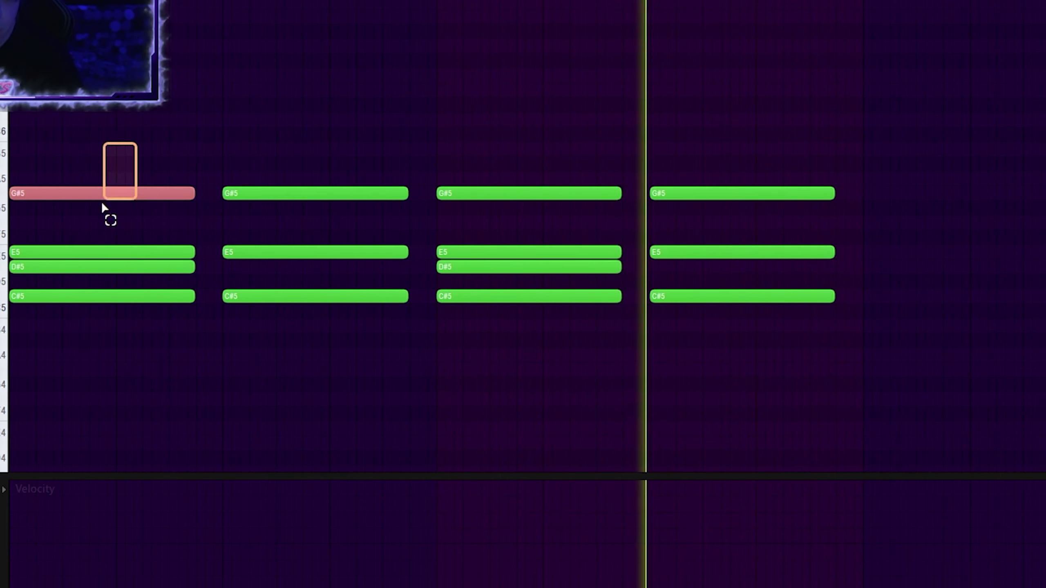
scroll(905, 371, down, 2)
ctrl+drag(937, 407, 610, 194)
scroll(535, 185, up, 1)
key(ctrl+a)
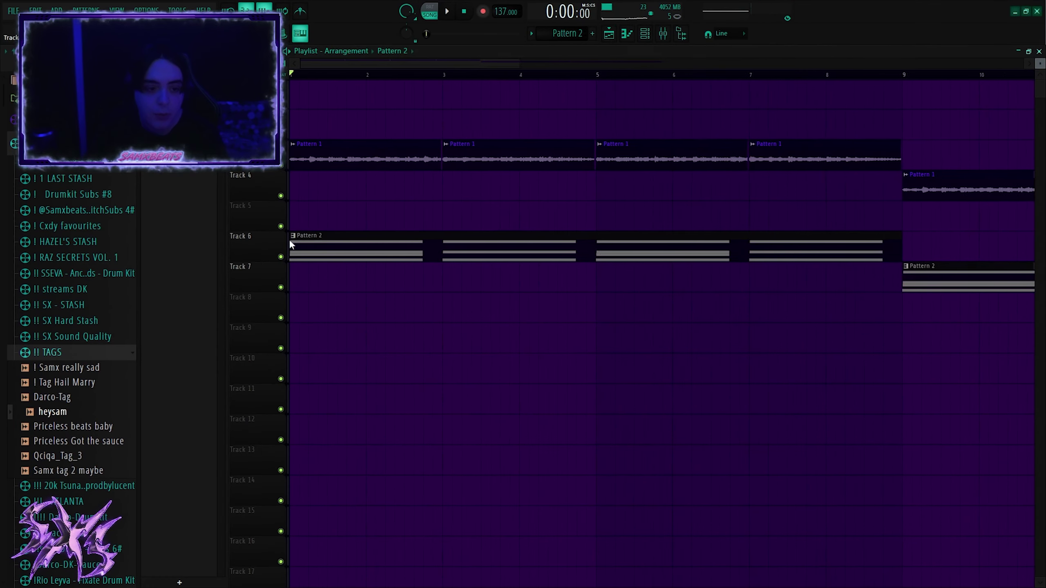
Examine the gap between the Pattern 2 chords against the Pattern 1 audio clips around bar 3 in the playlist
ctrl+scroll(292, 244, up, 2)
click(589, 244)
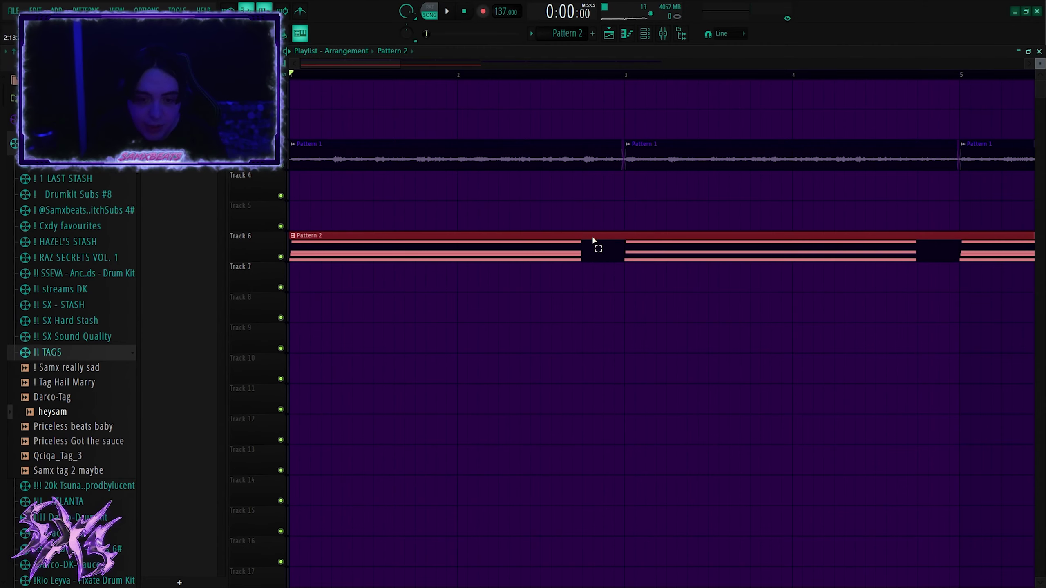
ctrl+scroll(565, 269, down, 1)
ctrl+scroll(505, 243, up, 2)
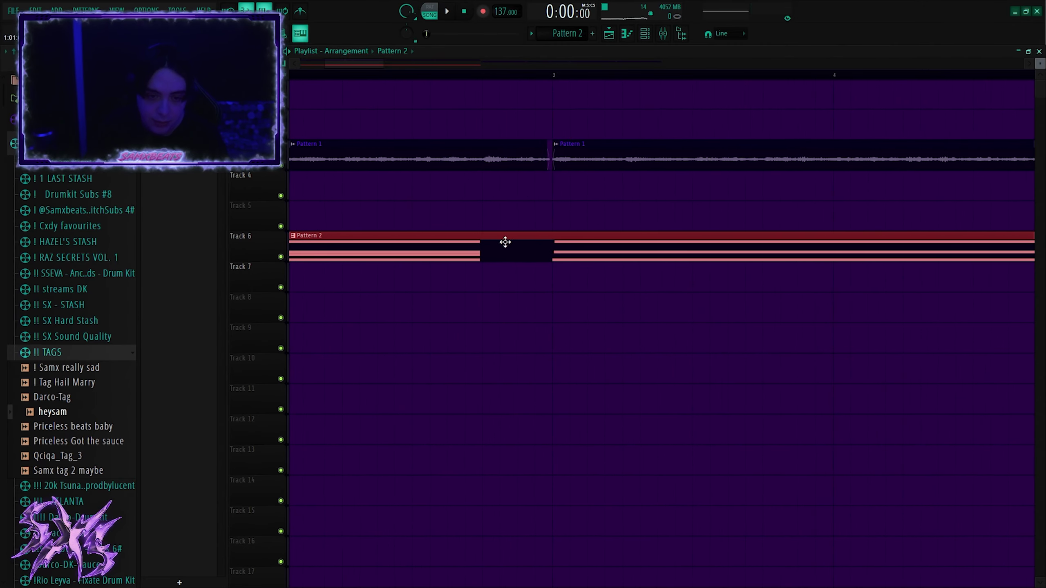
drag(588, 156, 579, 169)
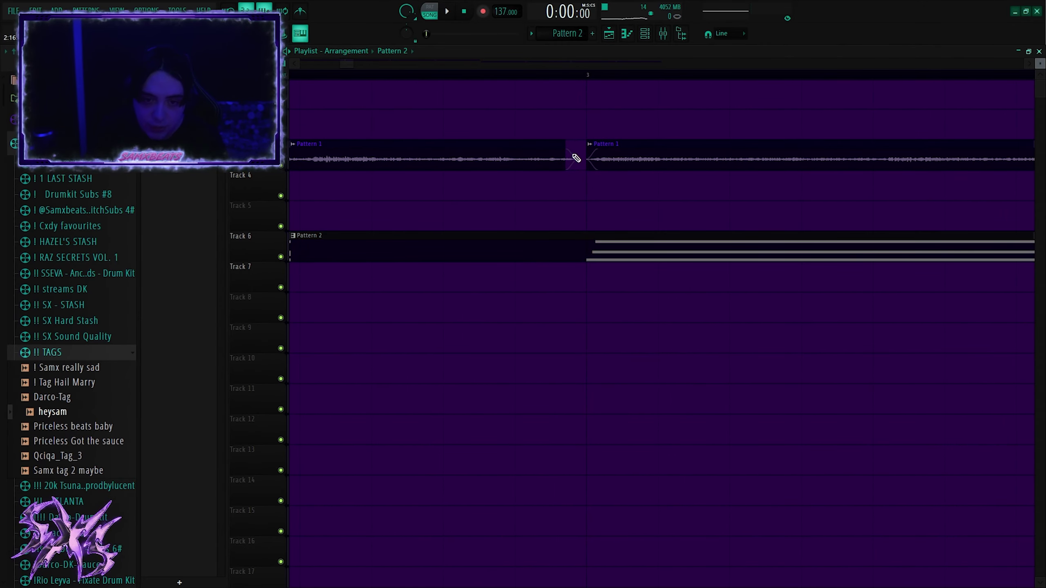
ctrl+scroll(544, 193, down, 3)
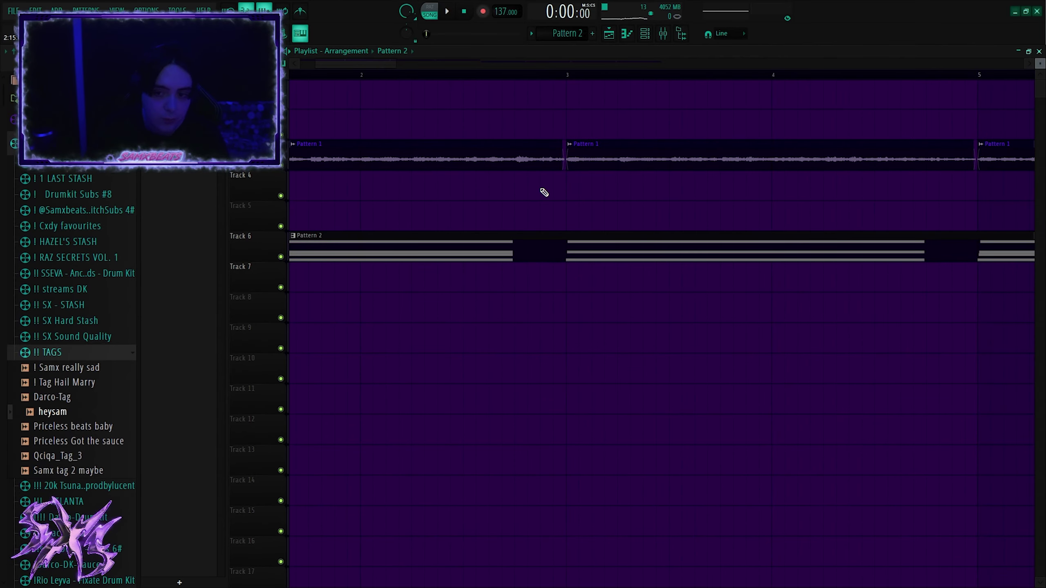
ctrl+scroll(543, 192, down, 5)
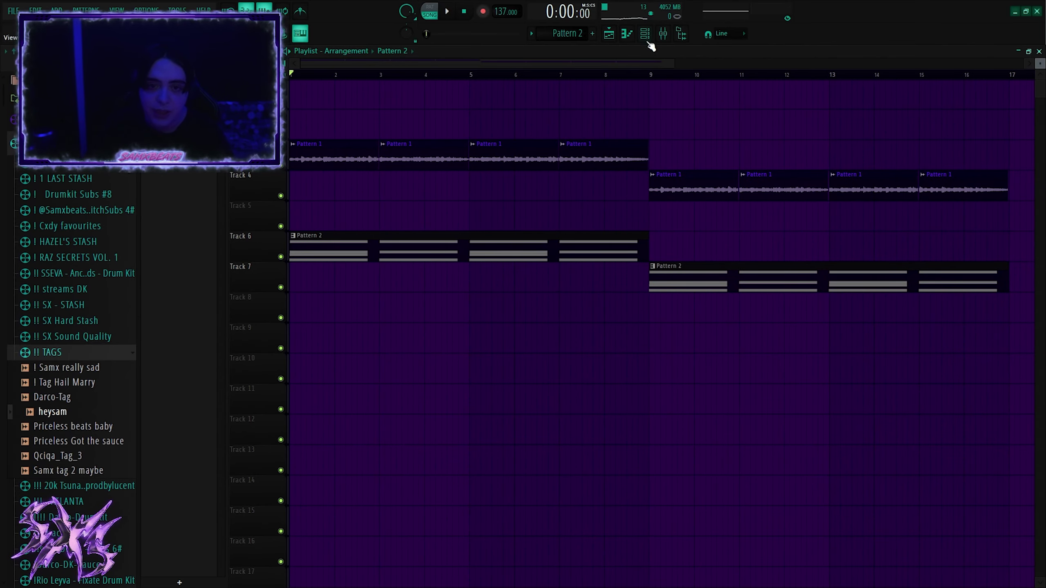
Play the arrangement, add a Mellotron V instance with the Strawberry Flutes preset and close its window
key(space)
click(650, 36)
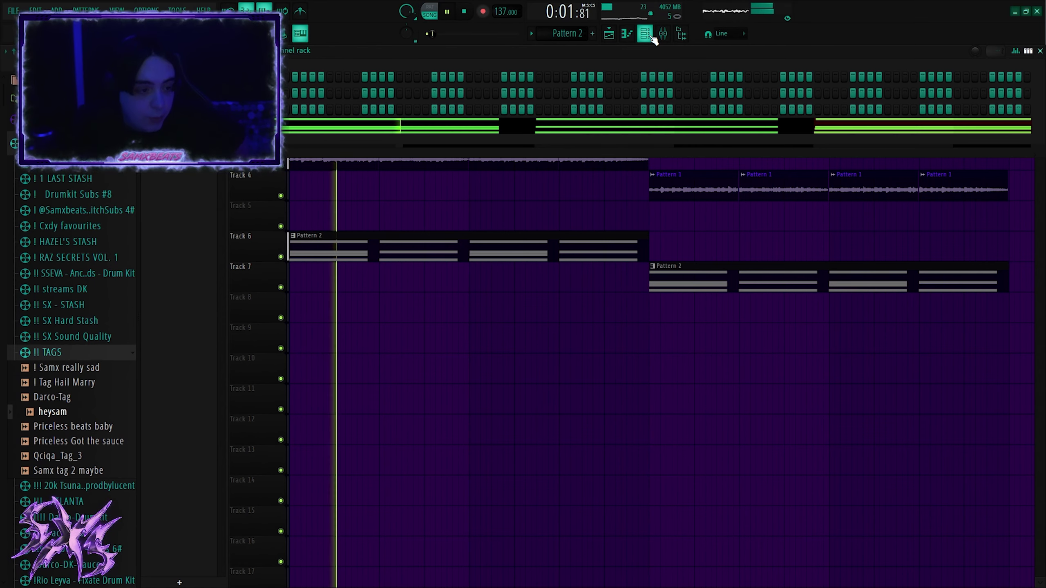
click(262, 333)
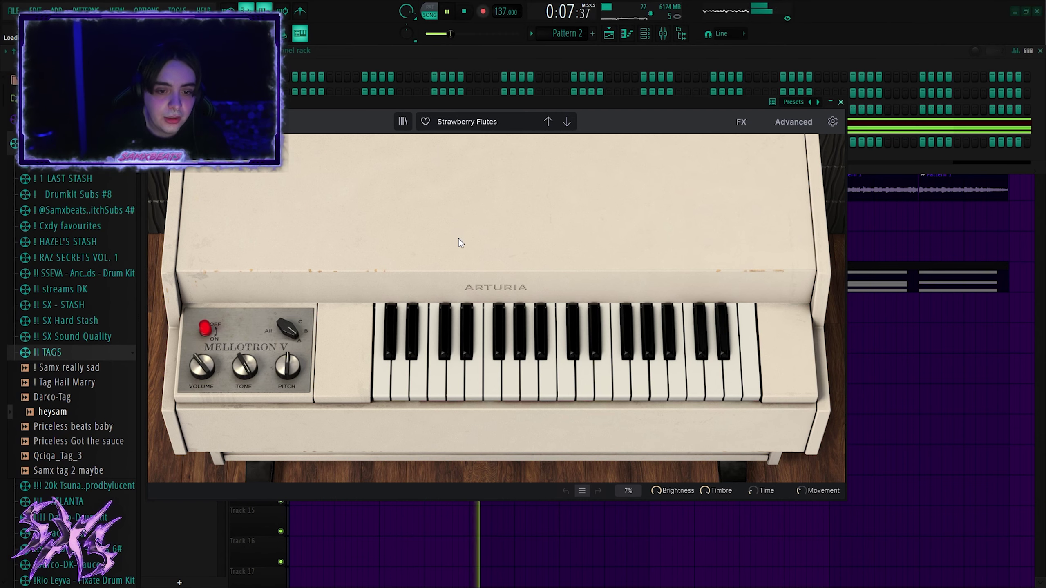
click(841, 102)
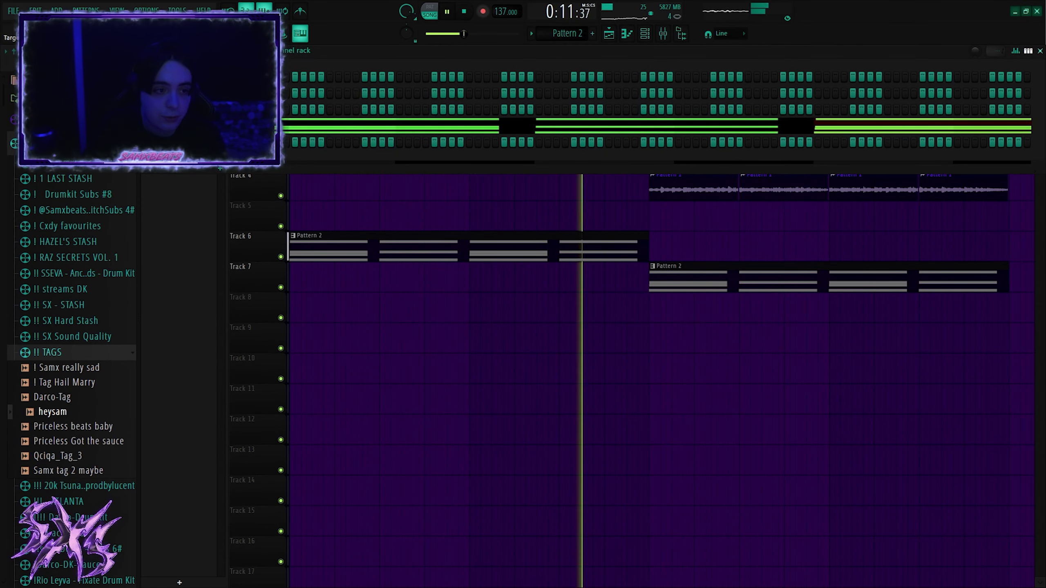
Draw a rising C#5, E5 and longer G#5 for Mellotron V in the half bar-and-beats leading up to bar 3
key(F7)
scroll(341, 264, up, 5)
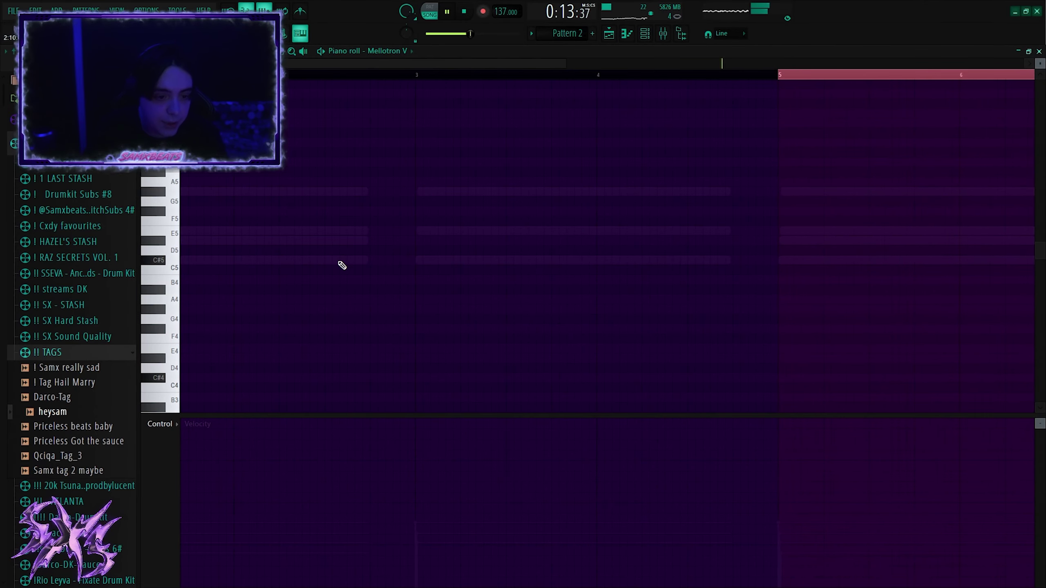
click(311, 260)
drag(324, 258, 357, 260)
click(361, 231)
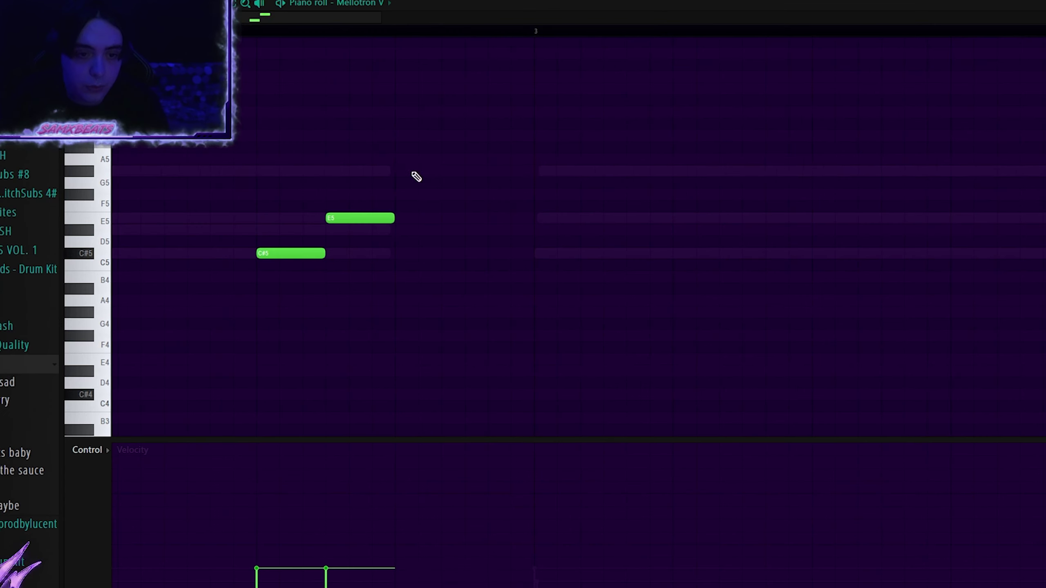
drag(462, 170, 531, 170)
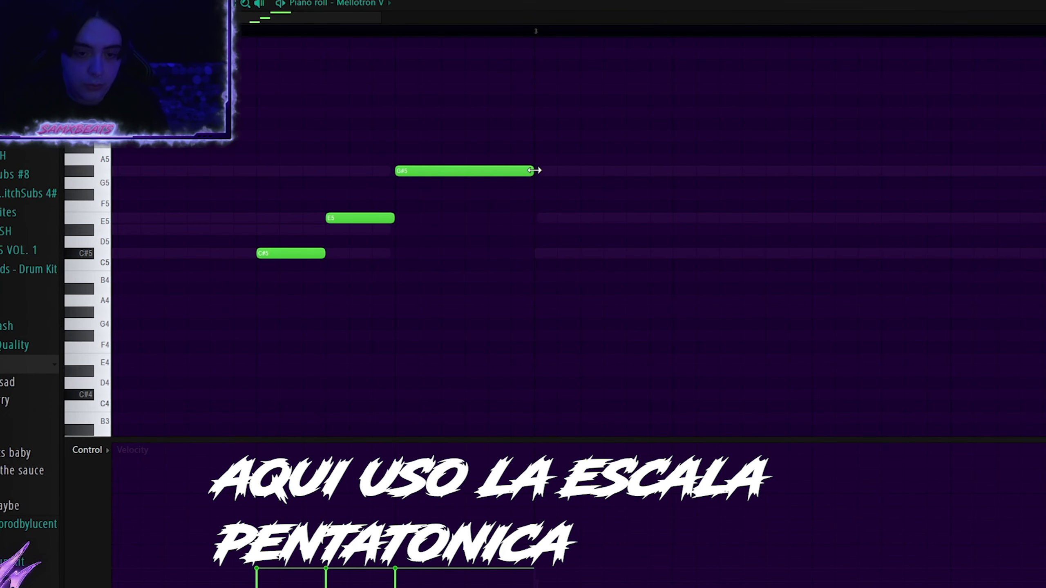
Continue the Mellotron melody after bar 3 with short F#5 and G#5 notes followed by longer B5 and C#6 notes
click(540, 194)
click(680, 174)
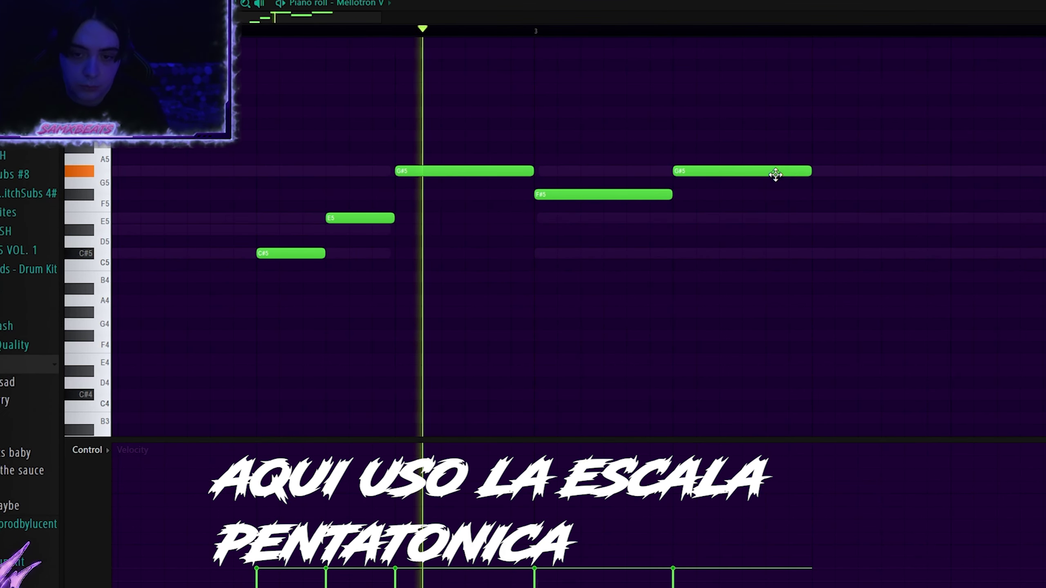
right_click(811, 171)
key(space)
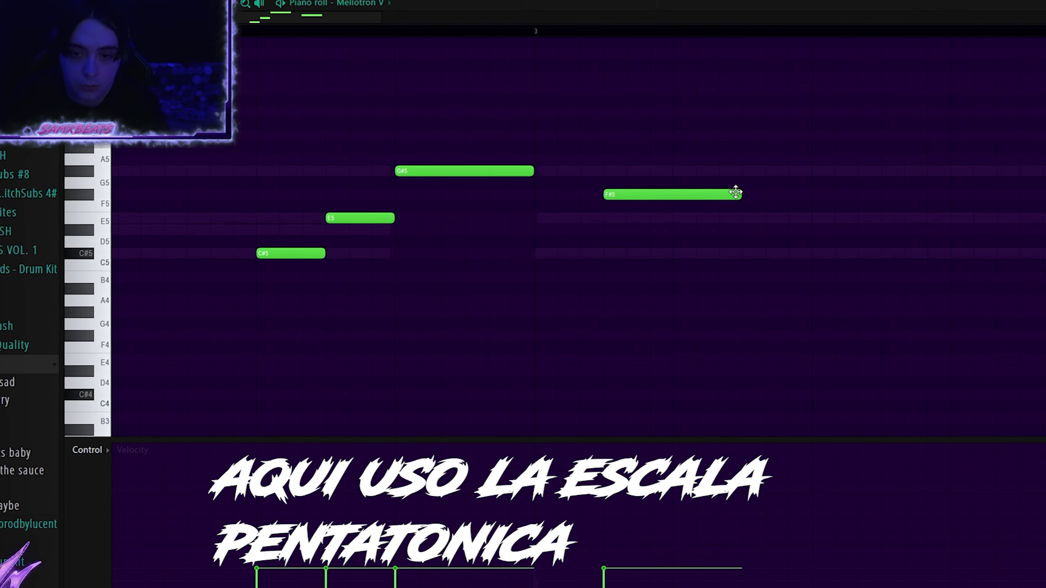
mouse_move(686, 166)
mouse_down()
mouse_move(763, 132)
mouse_move(689, 265)
mouse_up()
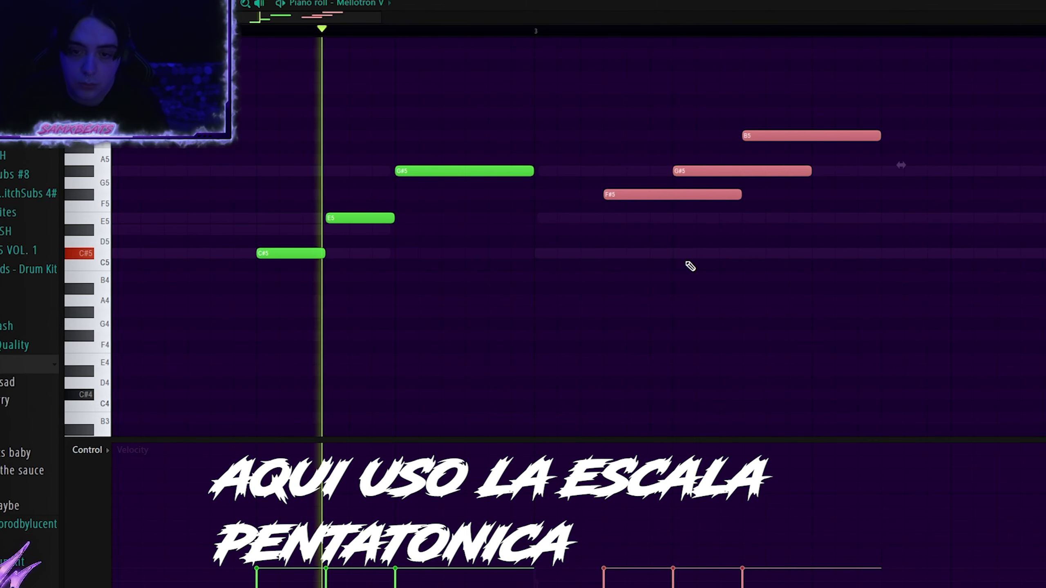
key(ctrl+l)
key(ctrl+d)
key(space)
scroll(865, 192, down, 1)
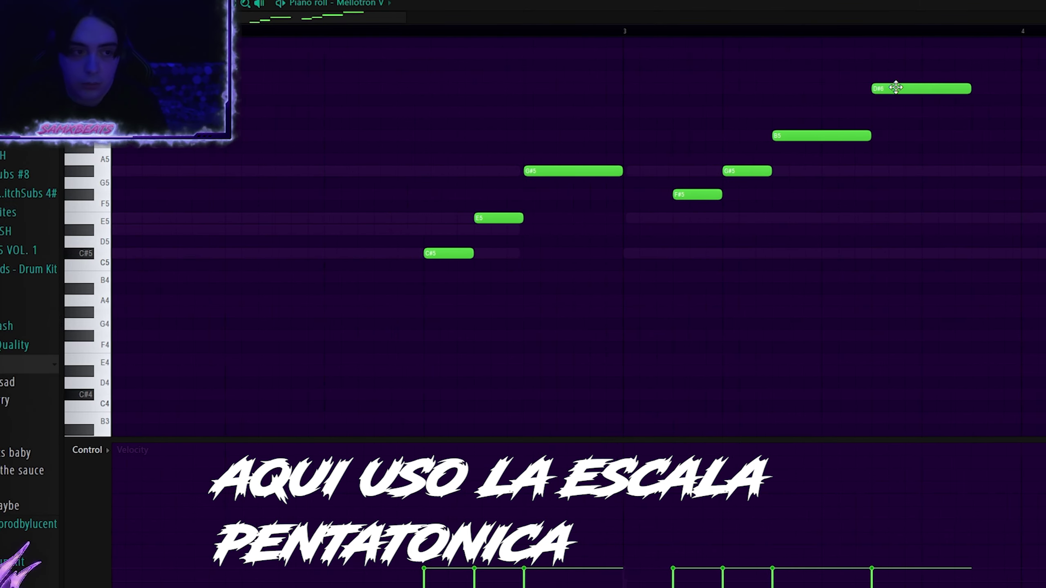
scroll(895, 88, up, 2)
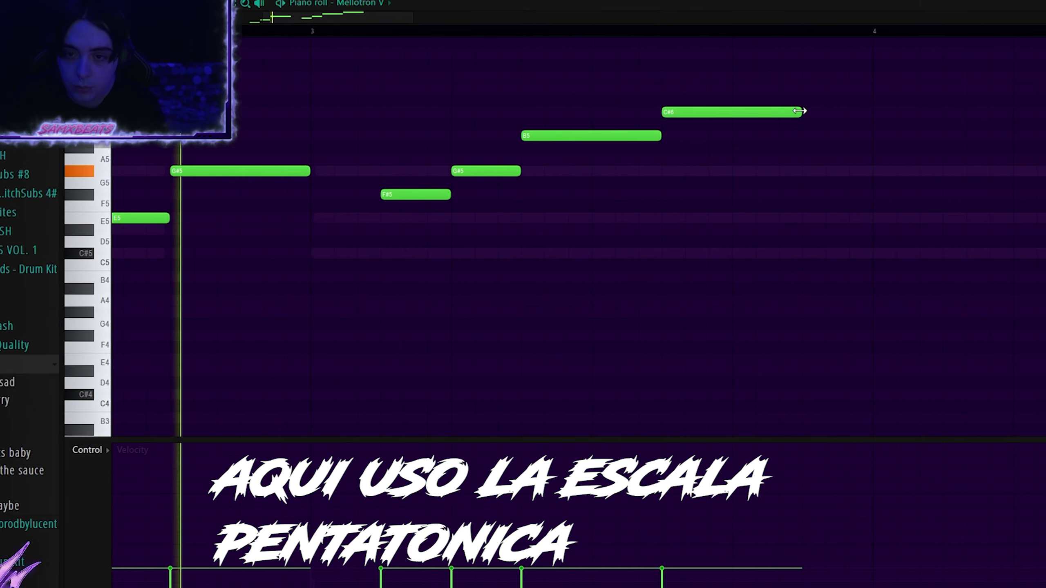
Try shortening C#6 and adding E6 and F#6 after it, and play the phrase
drag(799, 110, 755, 111)
click(736, 77)
click(807, 53)
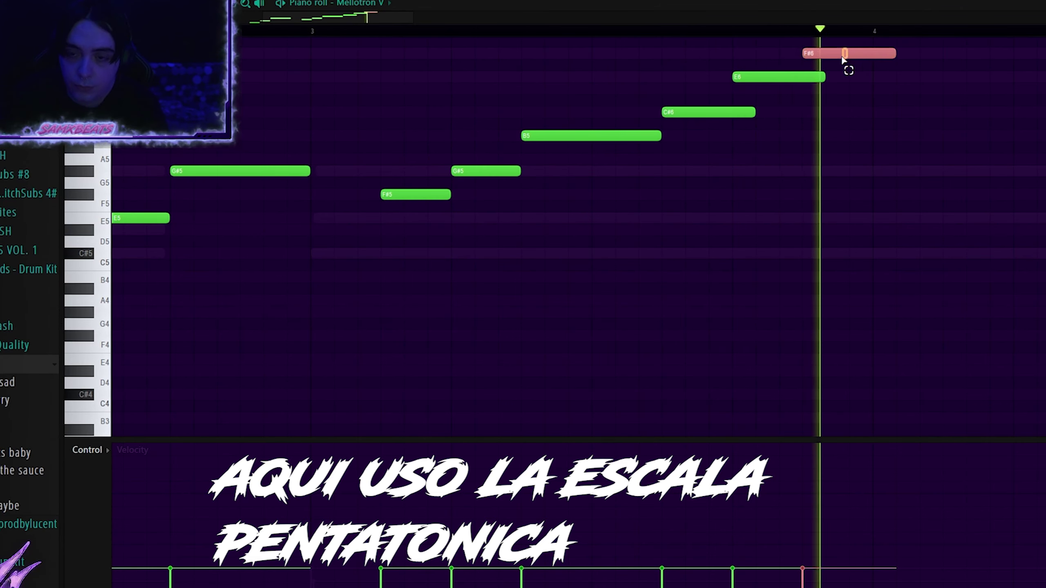
key(space)
key(space)
Try lowering the last four melody notes by an octave to B4, C#5, E5 and F#5
drag(842, 56, 692, 158)
scroll(686, 165, down, 2)
drag(800, 246, 657, 37)
key(ctrl+Down)
scroll(655, 46, right, 3)
right_click(593, 87)
scroll(428, 64, down, 2)
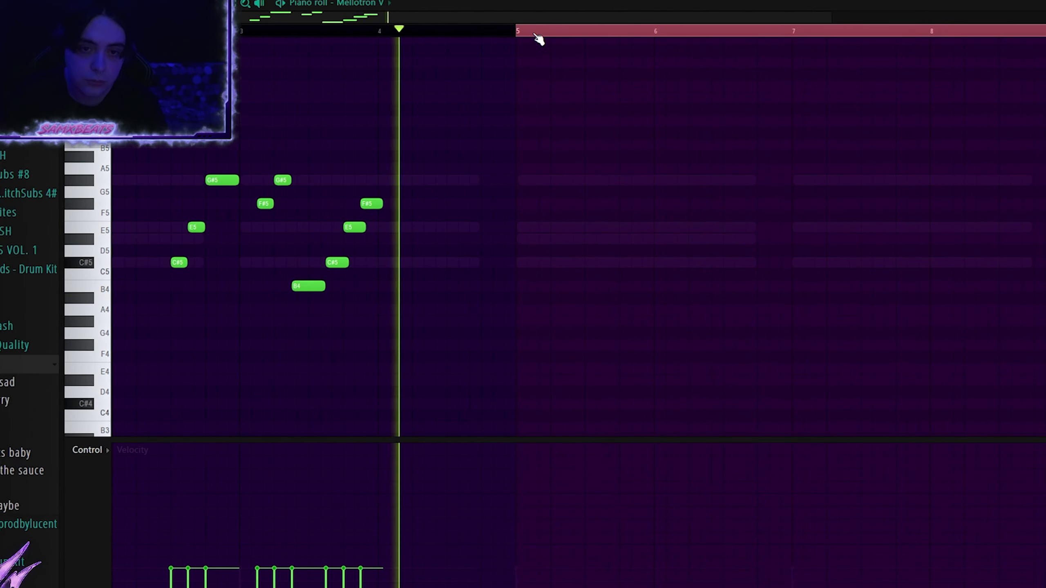
Raise the B4 and C#5 notes by an octave and end the phrase on C#6 held until bar 4
scroll(356, 312, up, 2)
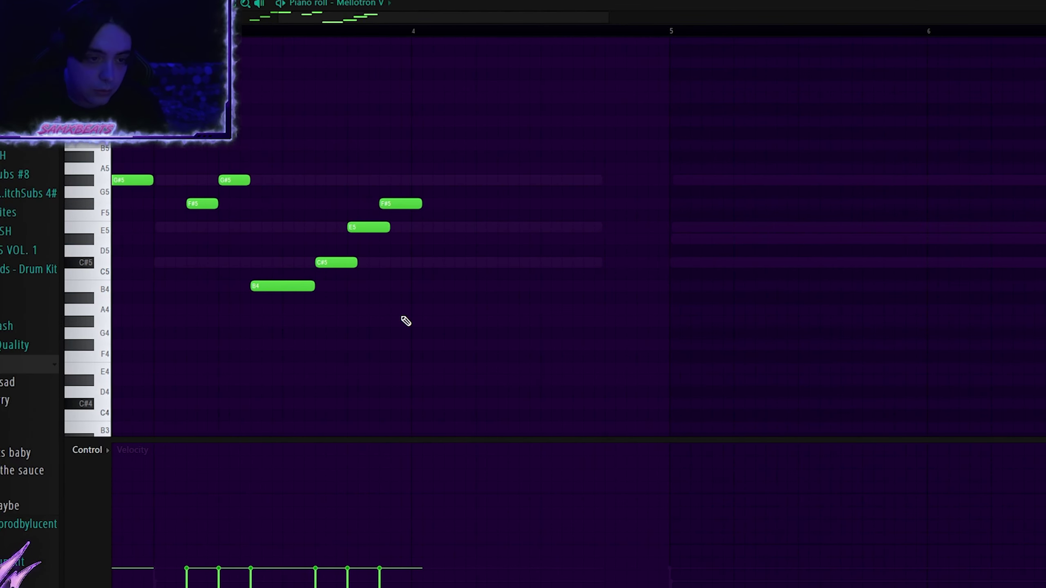
drag(399, 314, 326, 182)
scroll(326, 182, up, 3)
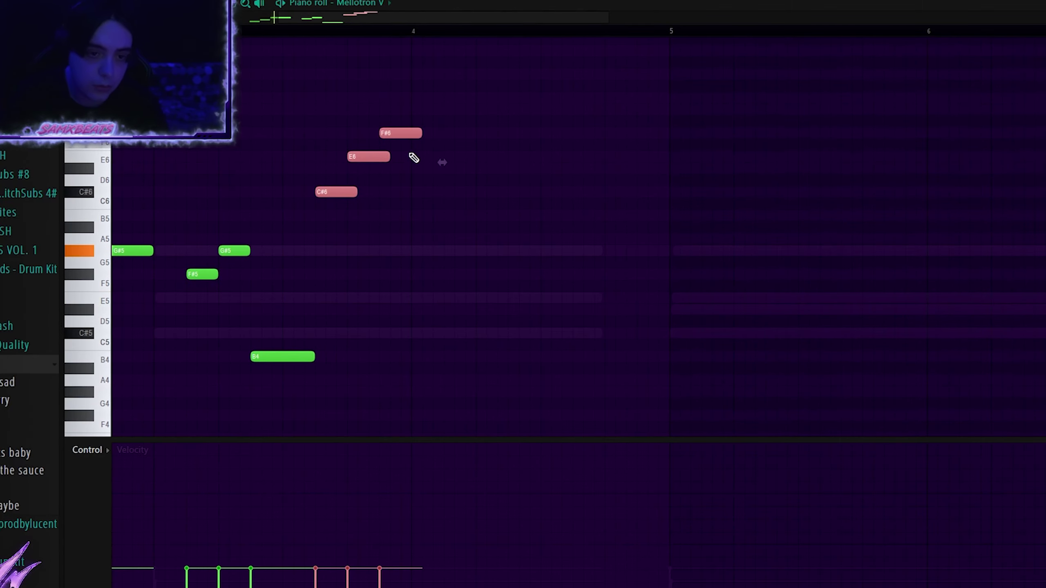
drag(325, 330, 277, 419)
key(ctrl+Up)
ctrl+click(308, 407)
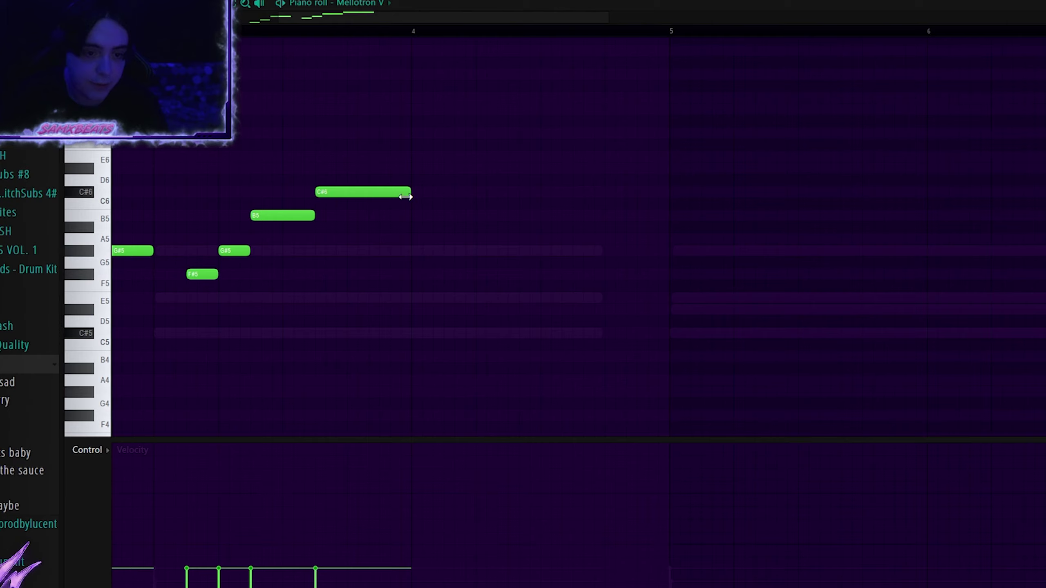
Select bars 1 to 5 of the Mellotron melody and duplicate the phrase into bars 5 to 9
scroll(406, 197, down, 3)
key(ctrl+a)
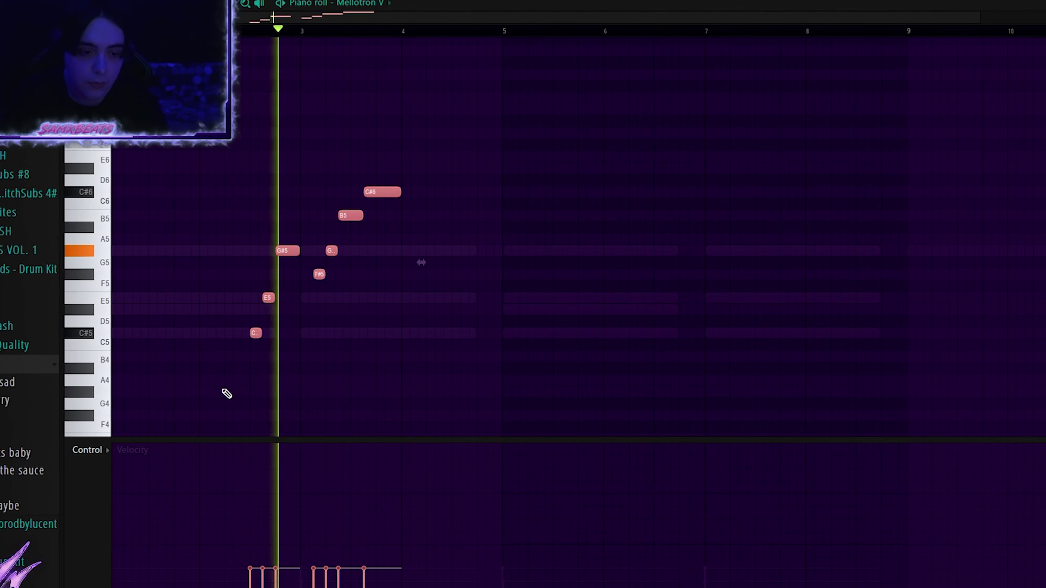
ctrl+click(444, 344)
right_click(464, 336)
right_click(464, 336)
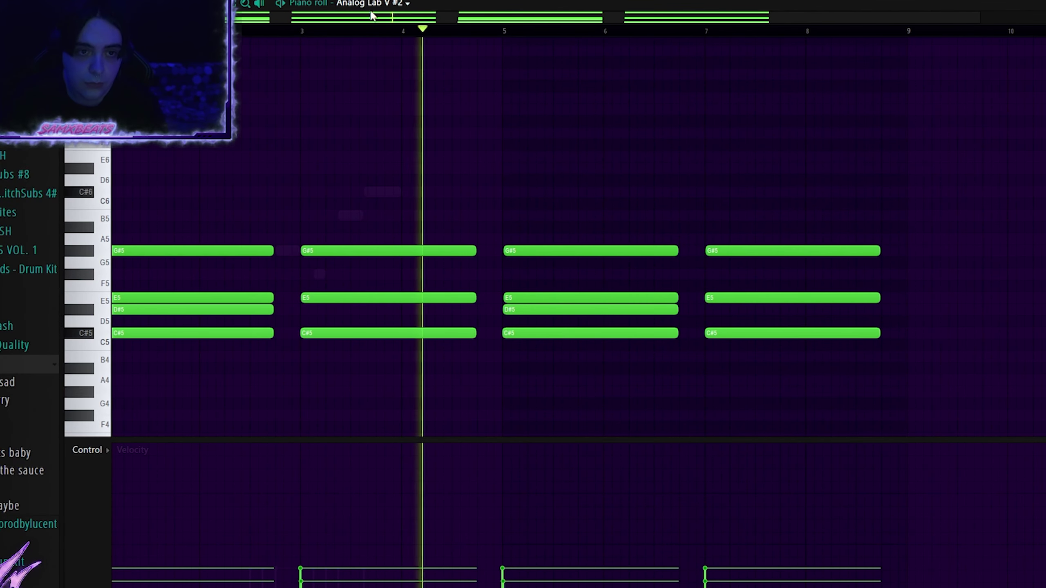
right_click(382, 192)
right_click(383, 192)
drag(507, 32, 107, 31)
key(ctrl+b)
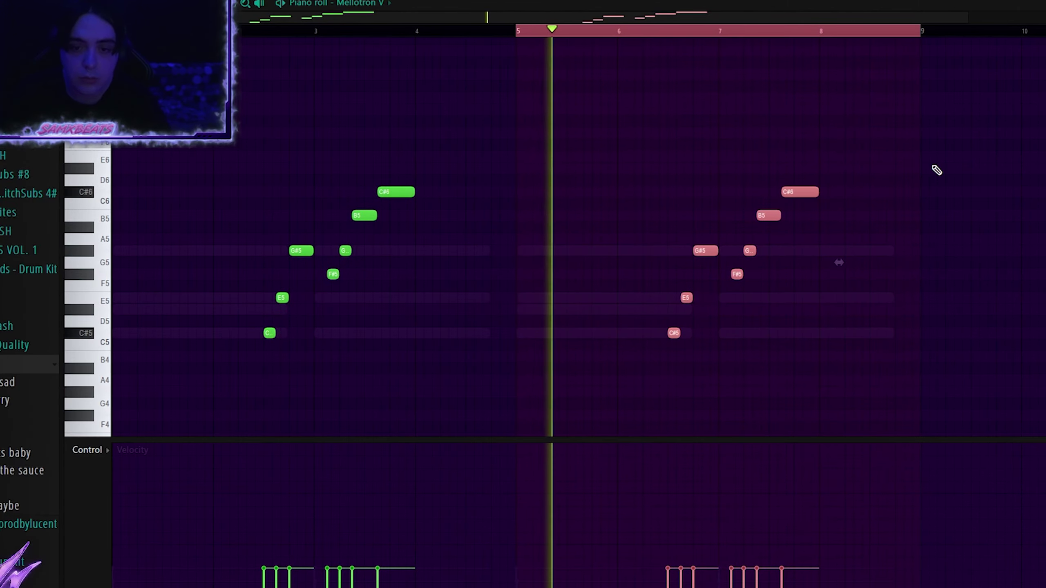
Delete the F#5, G#5, B5 and C#6 notes from the second half of the duplicated Mellotron phrase after bar 7
ctrl+click(881, 264)
scroll(880, 264, up, 3)
right_click(534, 252)
right_click(500, 275)
scroll(605, 247, down, 2)
scroll(647, 241, up, 2)
right_click(580, 216)
right_click(684, 191)
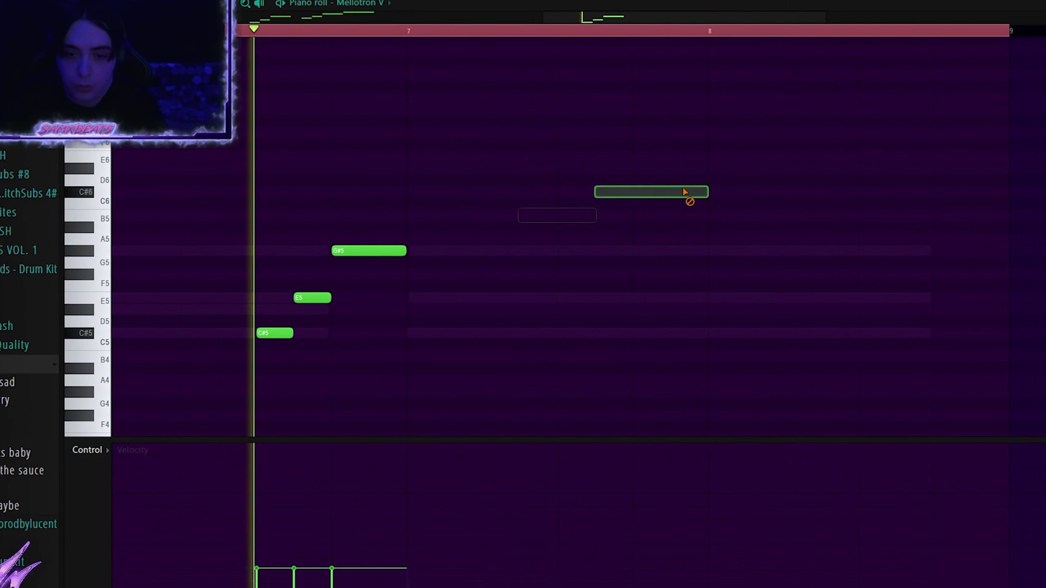
scroll(919, 303, up, 2)
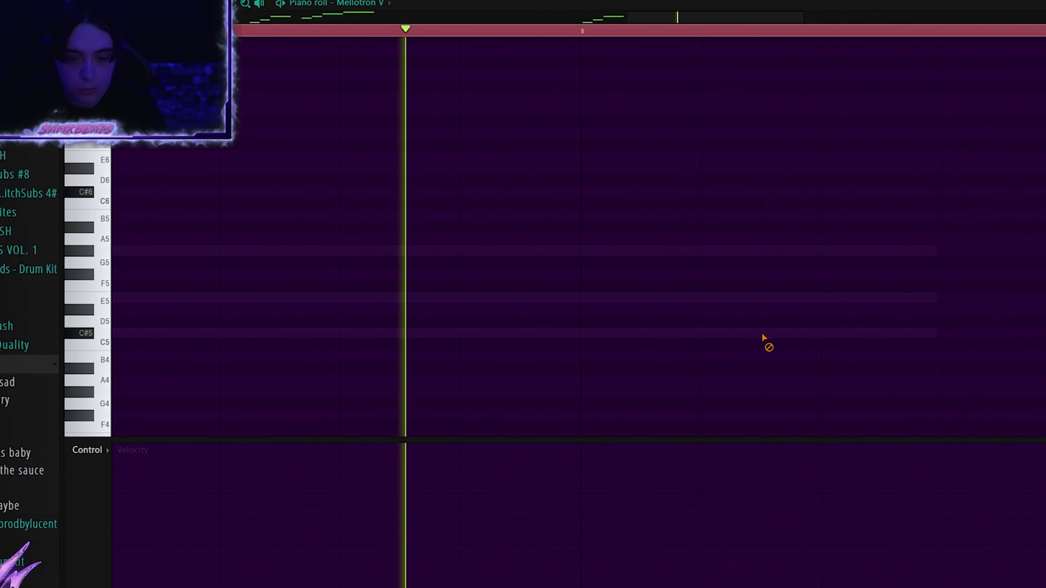
Add consecutive C#5, E5, F#5 and G#5 notes late in bar 8, with the G#5 ending at bar 9
click(763, 334)
click(824, 297)
click(906, 262)
click(884, 286)
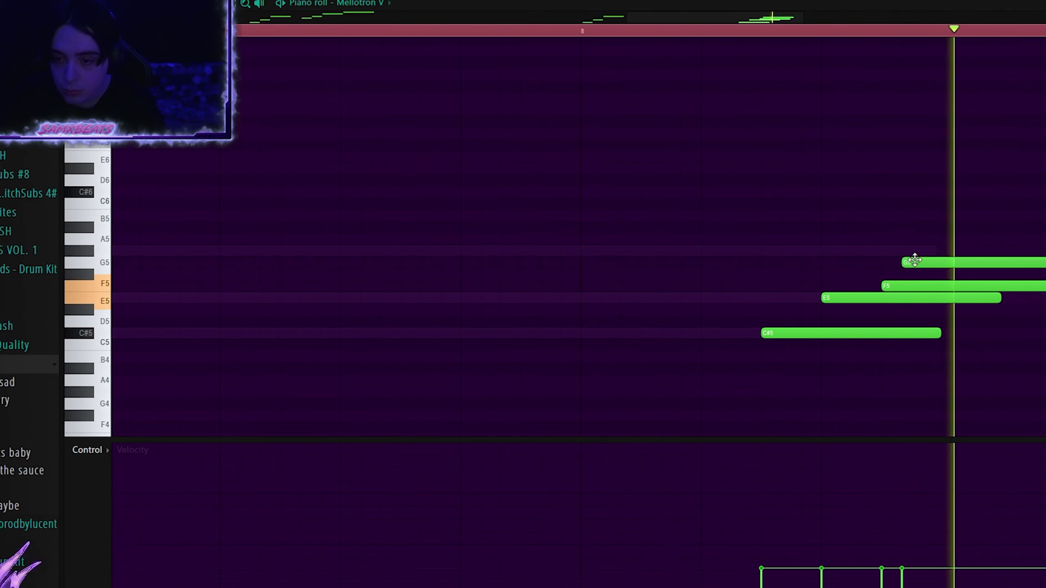
drag(915, 260, 899, 278)
key(ctrl+a)
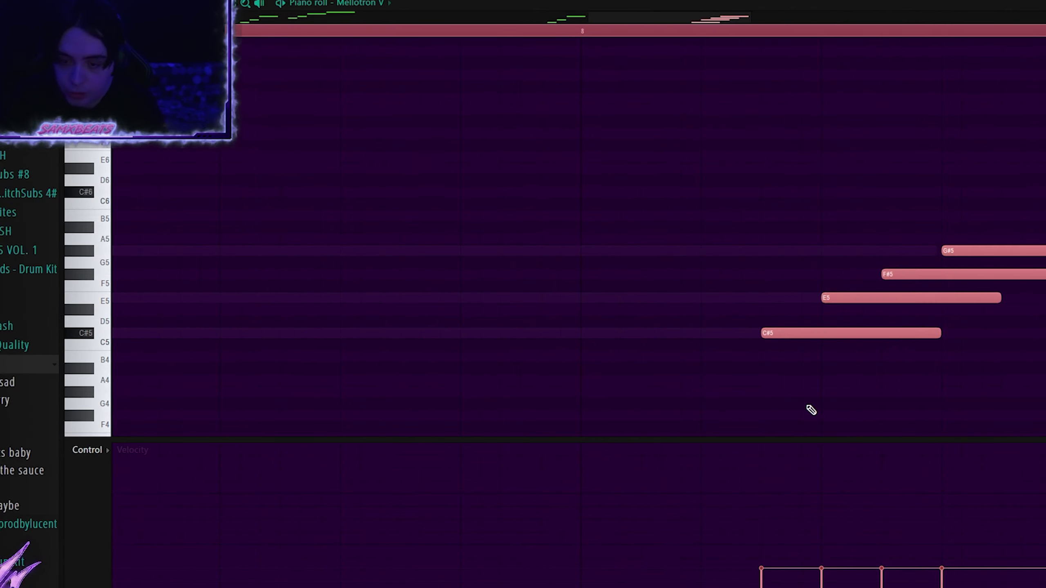
scroll(828, 371, down, 4)
key(ctrl+d)
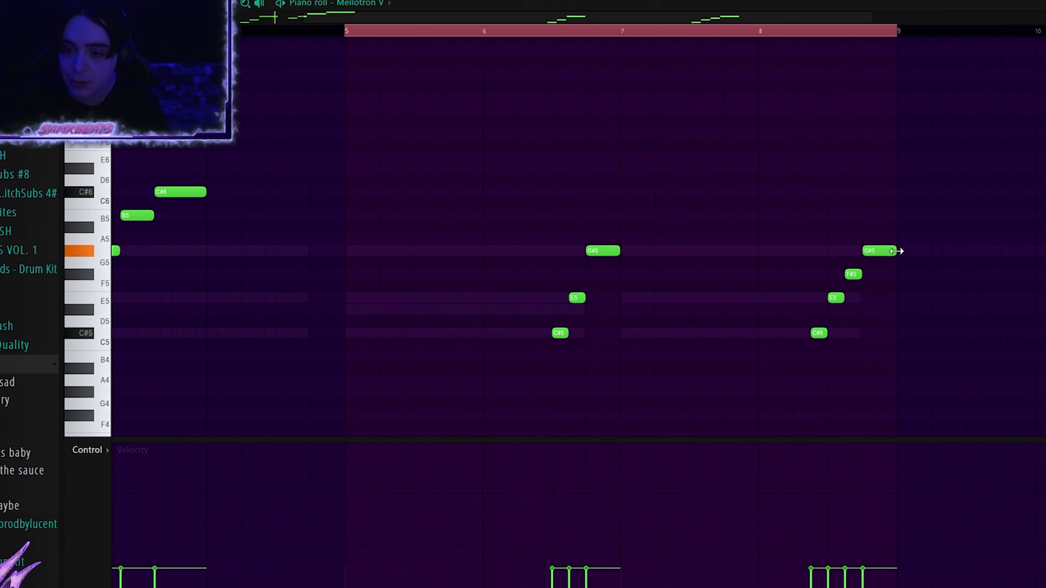
Randomize the velocities of all Mellotron melody notes
scroll(738, 346, down, 3)
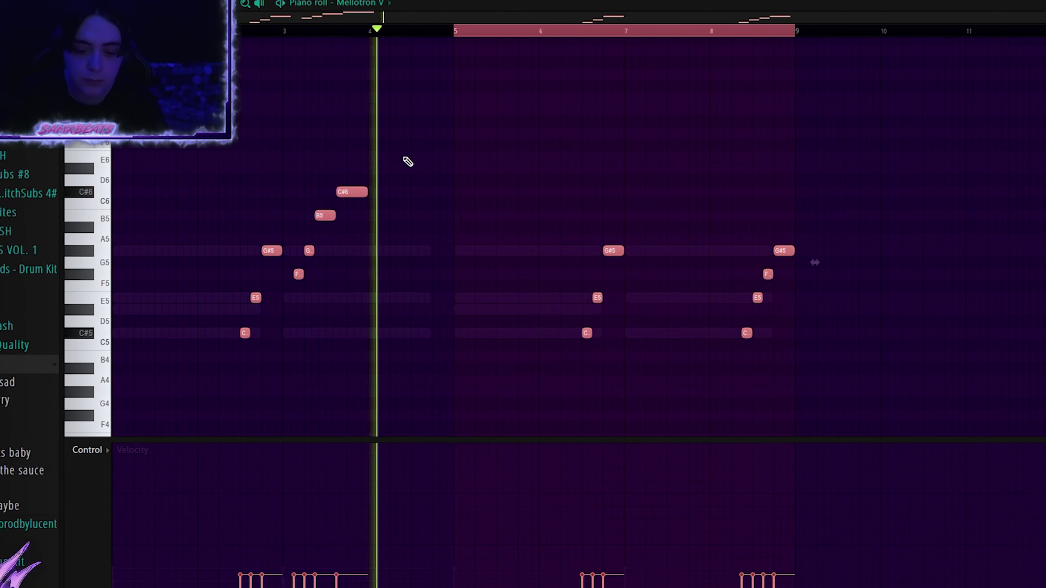
key(alt+r)
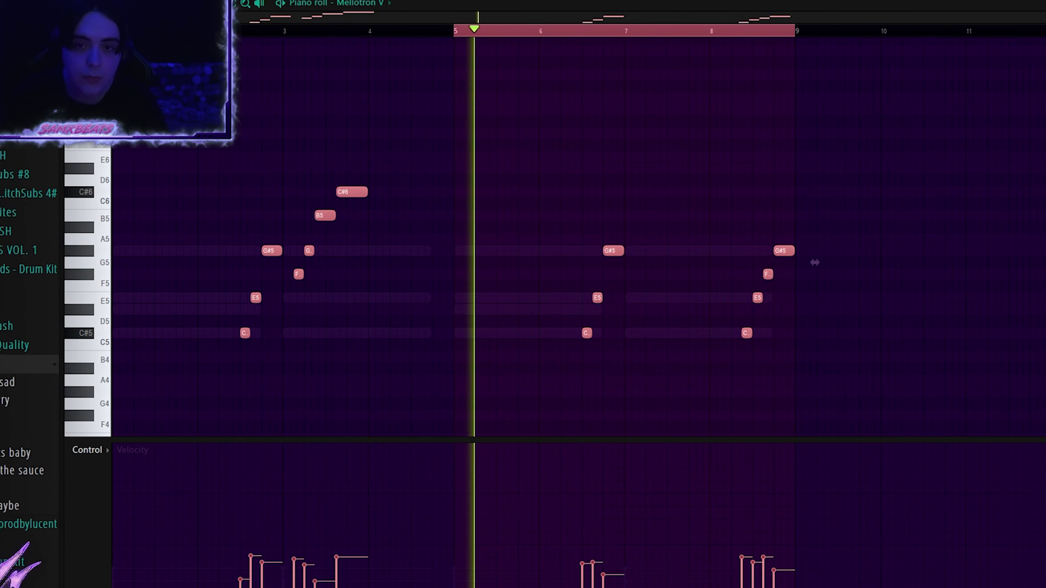
click(655, 391)
right_click(498, 239)
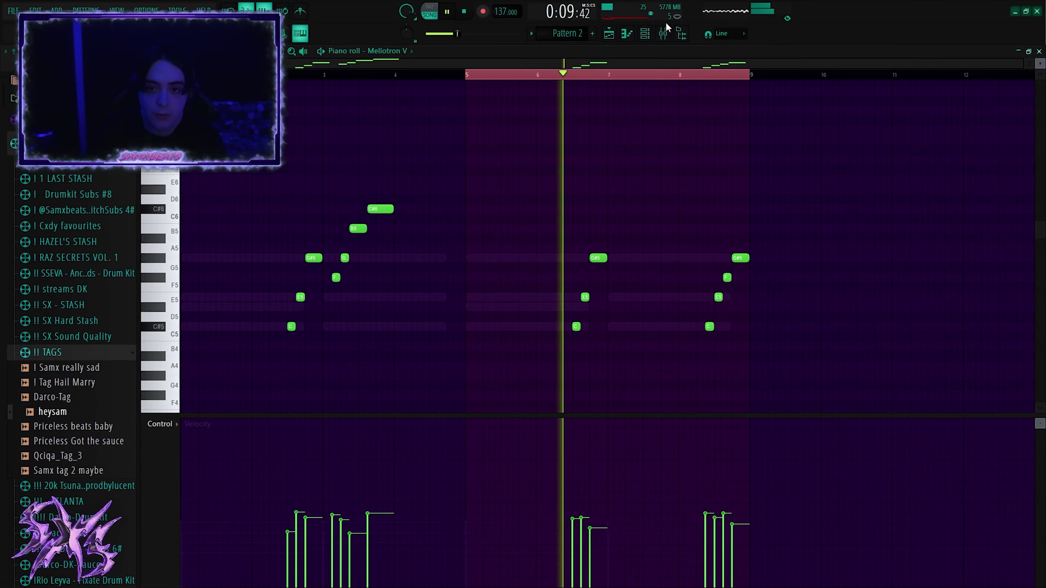
Add ValhallaVintageVerb to mixer Insert 4 with 32% mix, 32.4% size, 14360 Hz high cut and 600 Hz low cut
click(662, 35)
click(662, 37)
key(space)
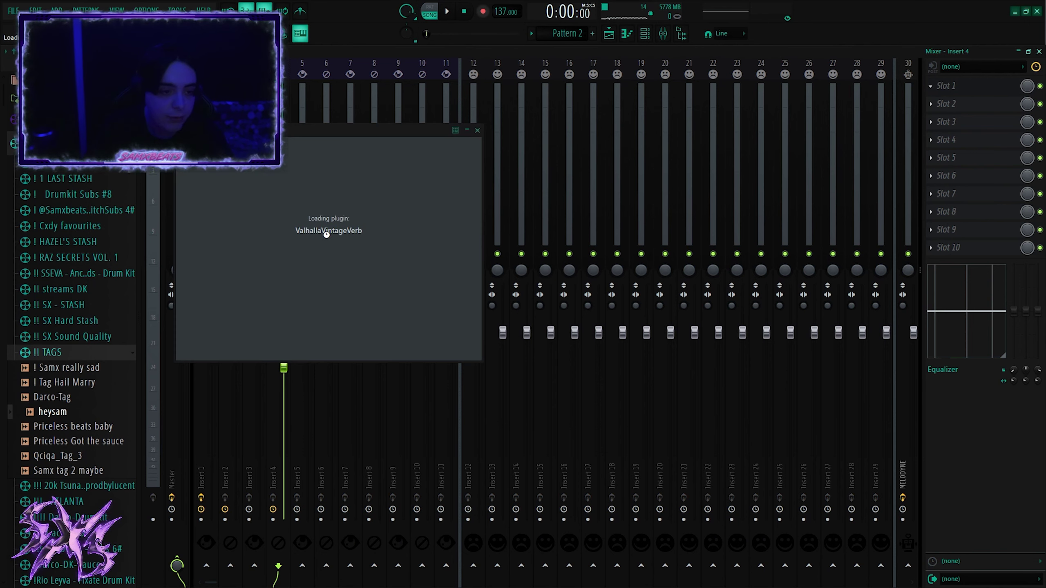
drag(211, 219, 213, 290)
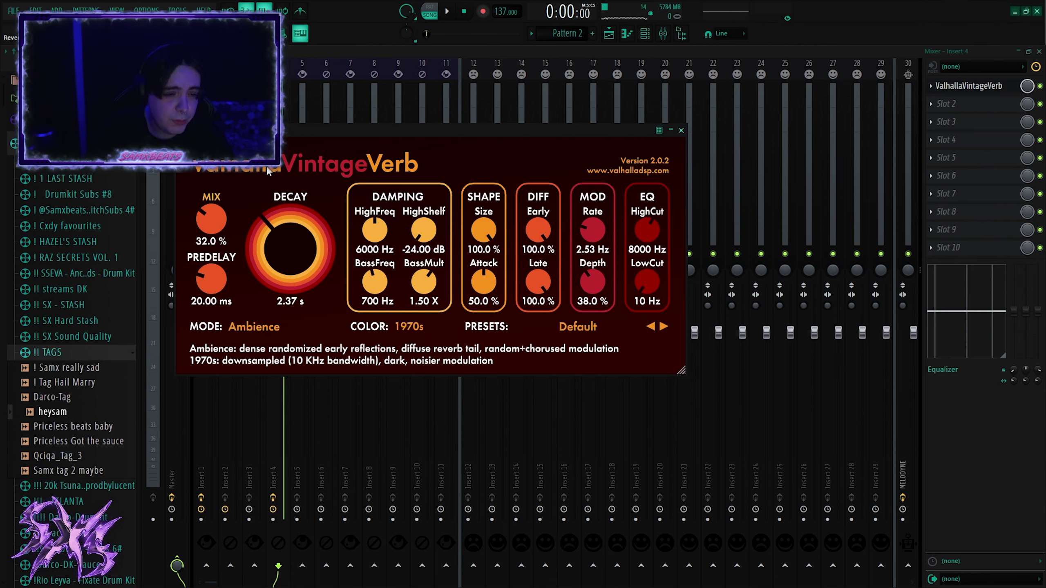
drag(484, 231, 485, 315)
drag(648, 283, 655, 191)
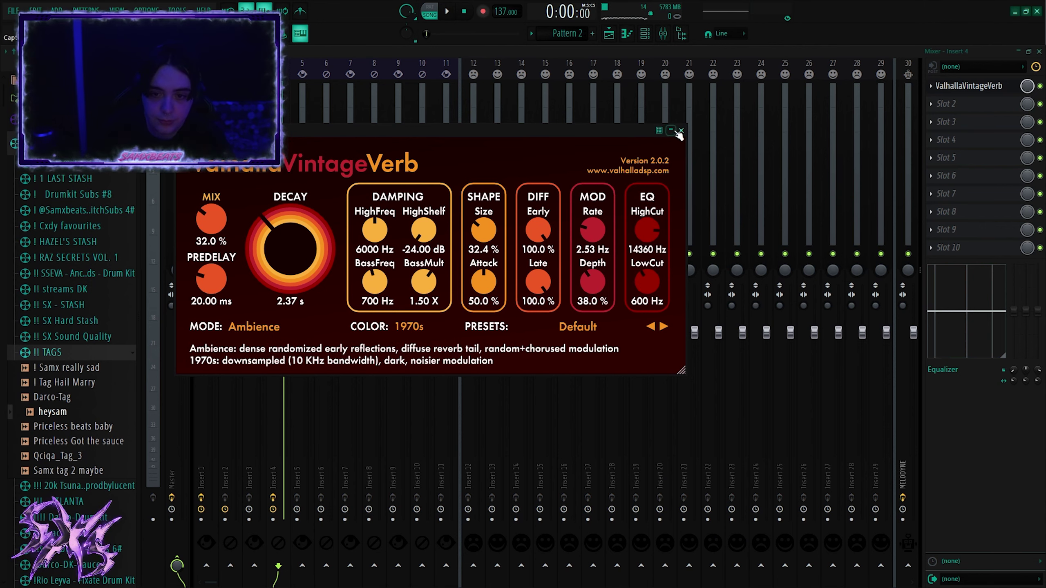
Close the reverb, play the beat and raise the level of mixer Insert 2 slightly
click(680, 131)
key(space)
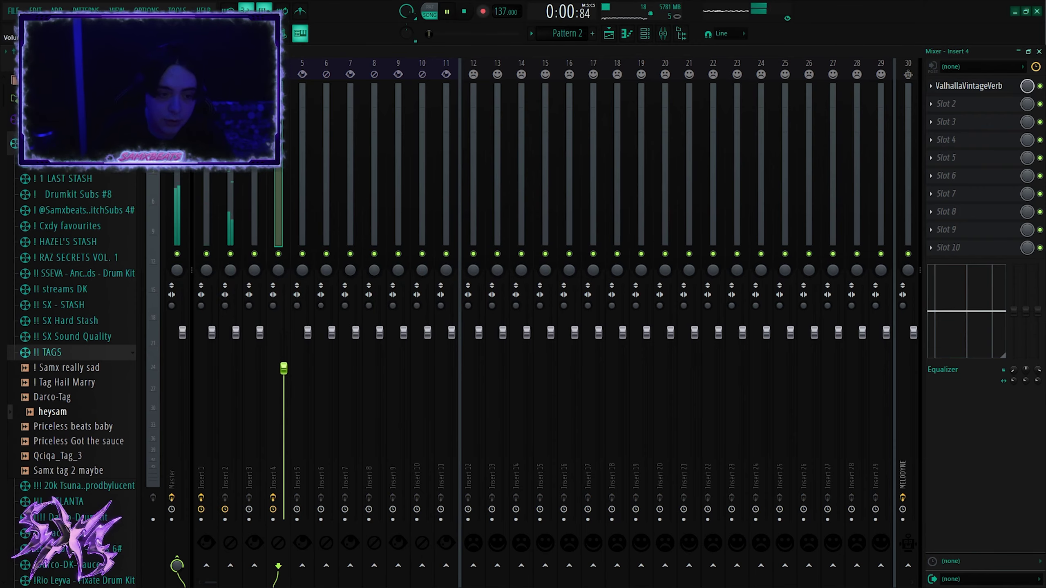
drag(242, 335, 243, 328)
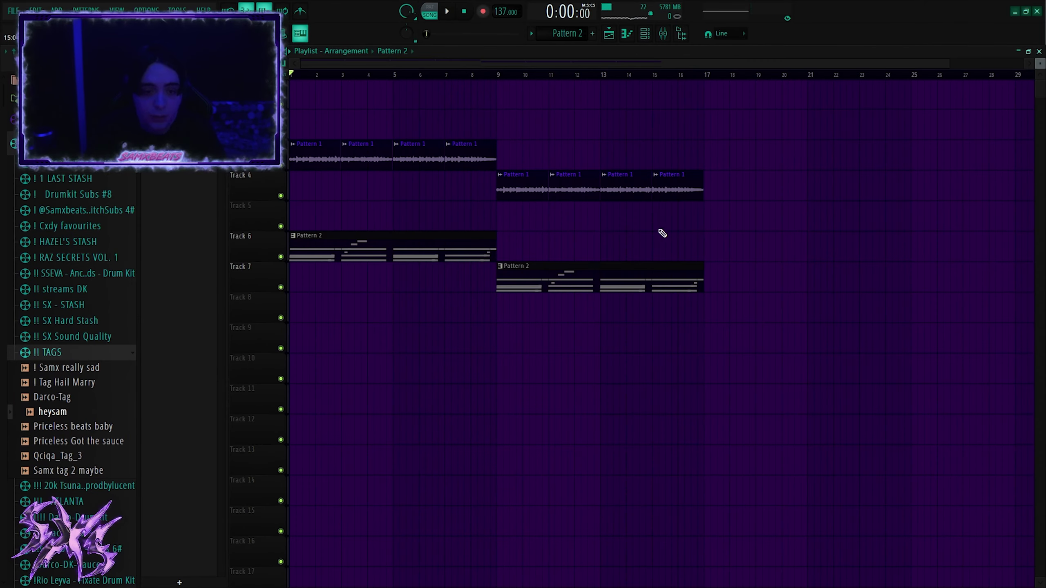
Load Scylla BASS from the Heaven kit's BASS folder as a new channel and normalize the sample
click(645, 33)
scroll(47, 292, down, 10)
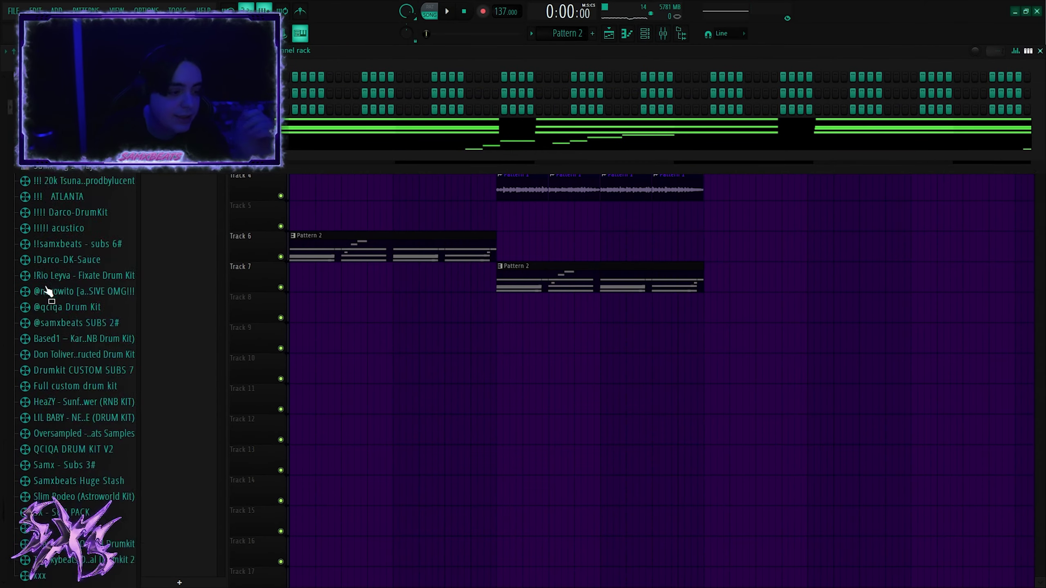
click(53, 544)
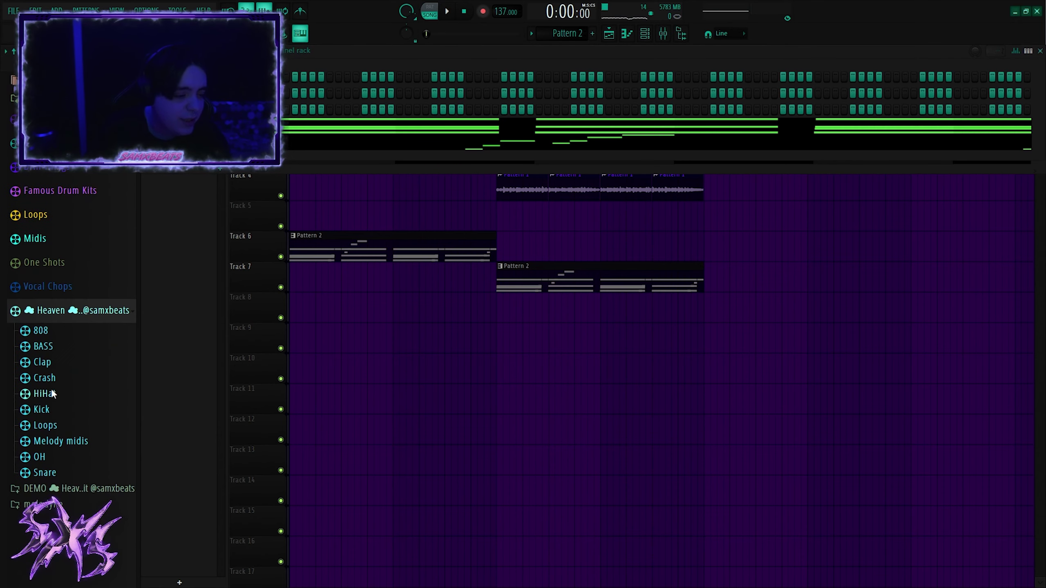
click(60, 353)
drag(76, 405, 313, 157)
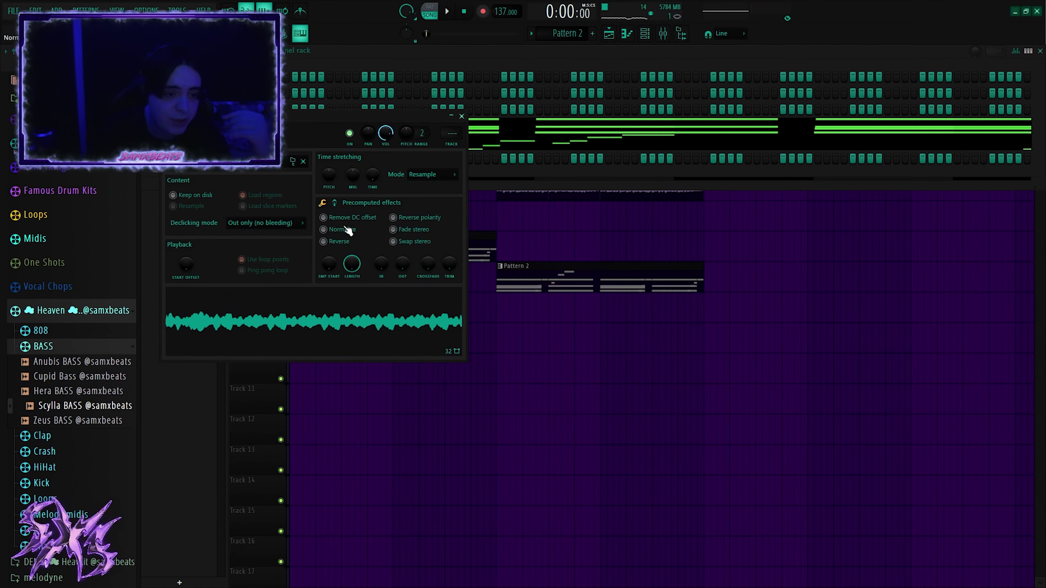
click(348, 230)
click(461, 117)
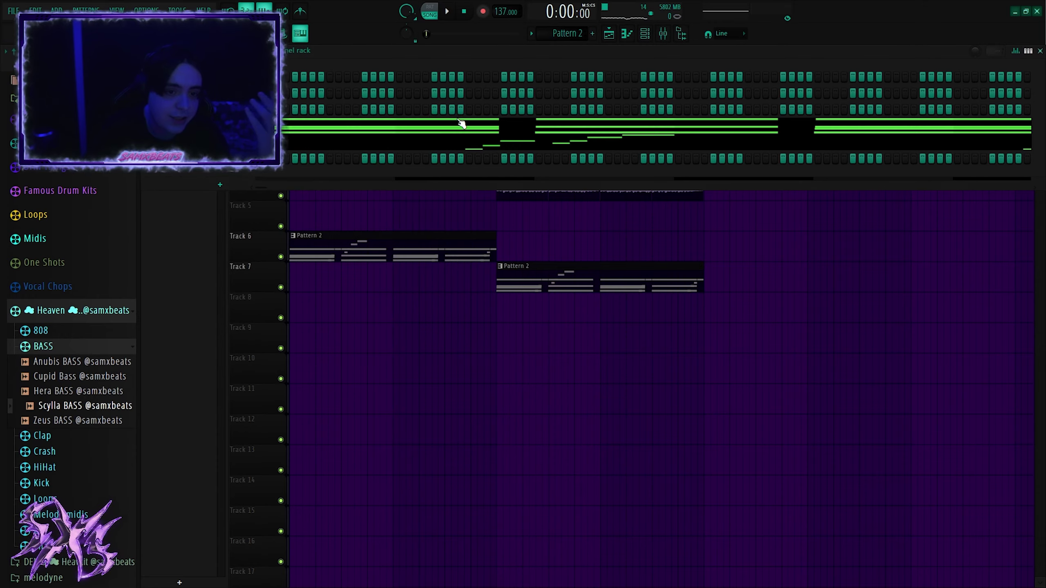
Draw long C#5 notes for Scylla BASS at bars 1 and 3 and duplicate them to bars 5 and 7
right_click(233, 160)
click(258, 169)
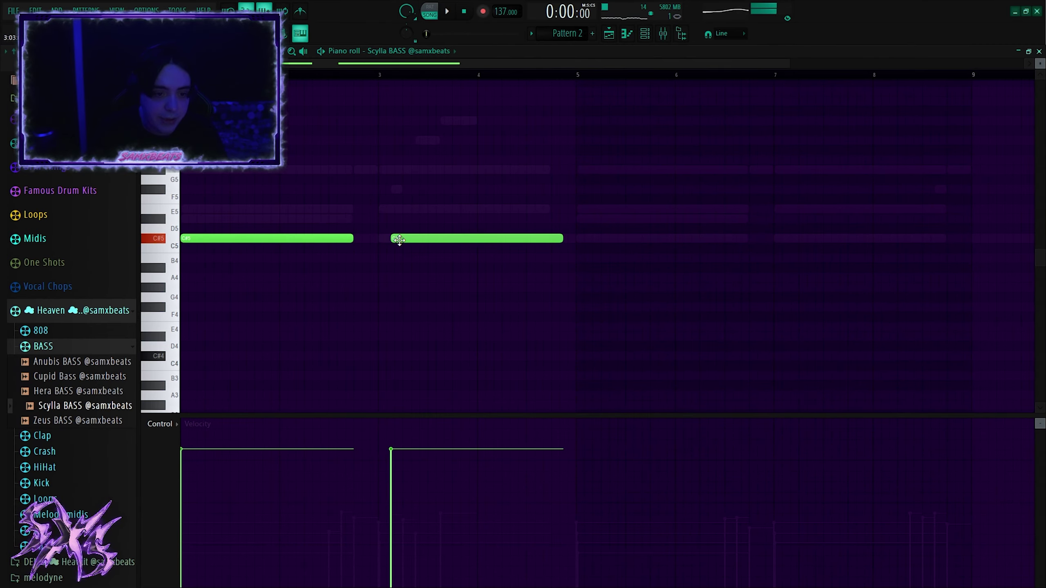
key(space)
scroll(486, 230, down, 2)
drag(475, 184, 420, 243)
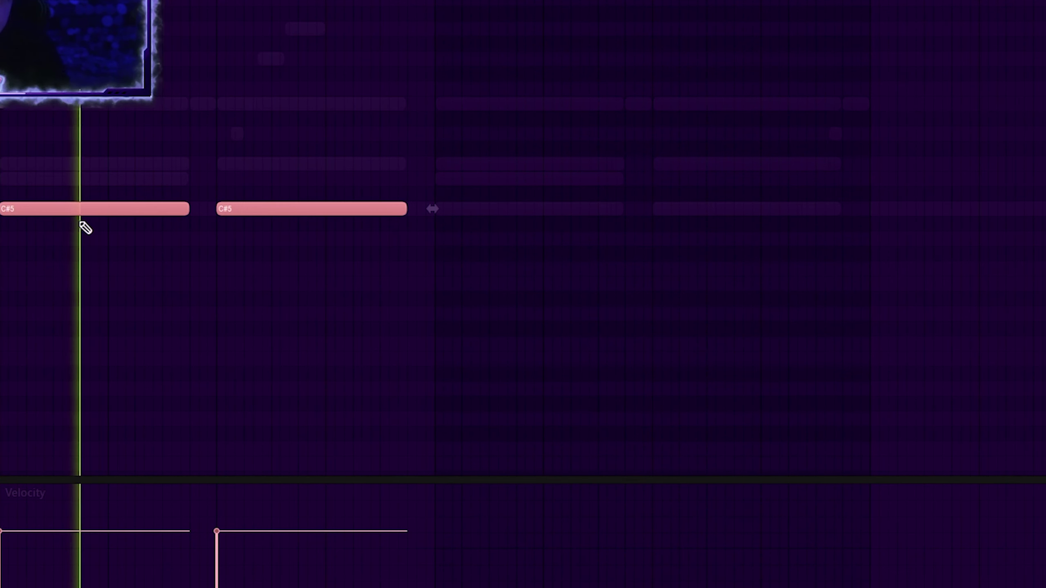
drag(366, 215, 502, 210)
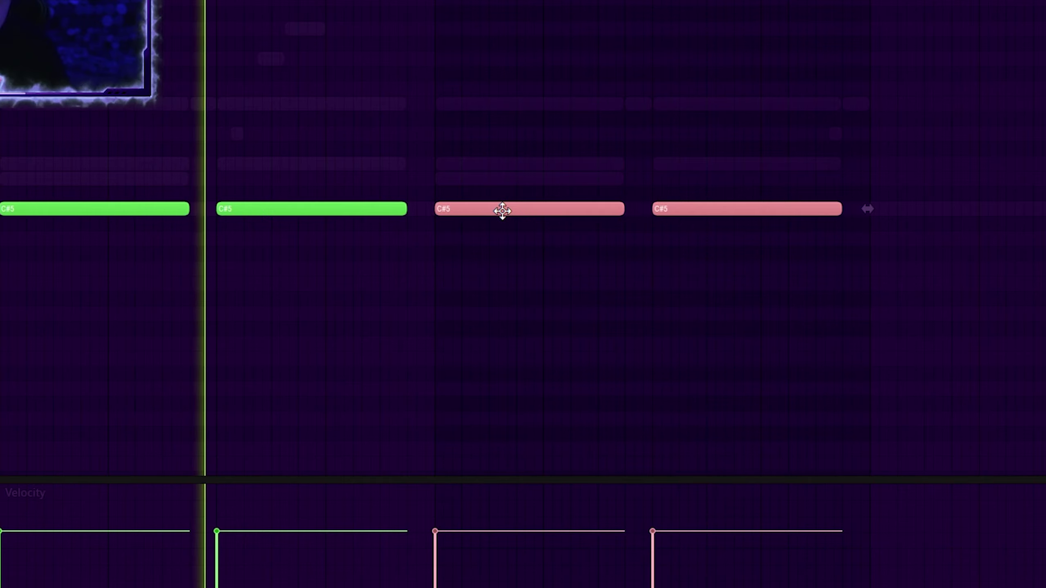
key(ctrl+d)
Add short E5 and A4 slide notes near the end of the second C#5 bass note
scroll(431, 176, up, 4)
click(416, 164)
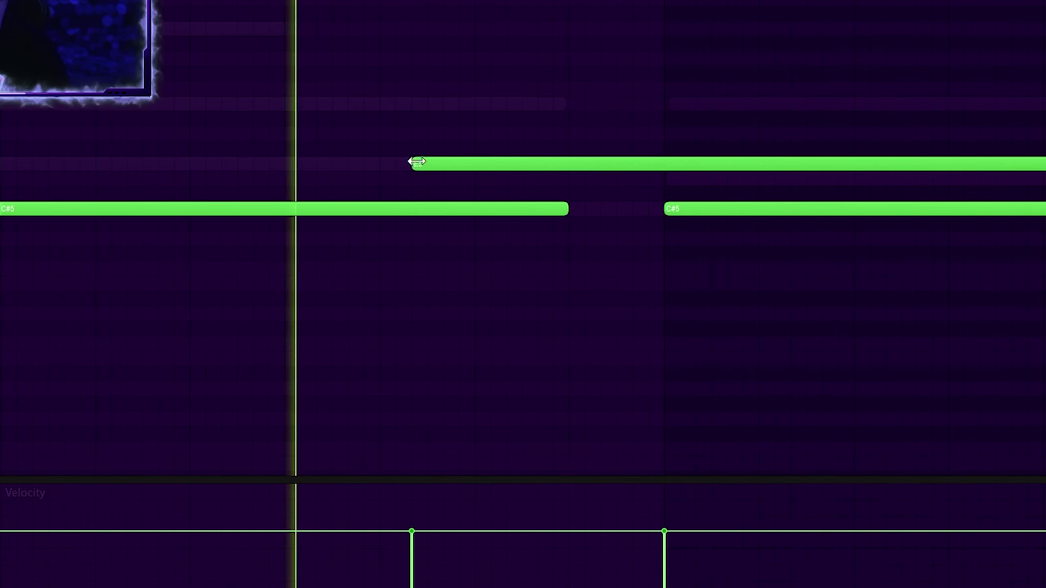
click(533, 269)
drag(532, 271, 565, 274)
key(space)
ctrl+drag(607, 315, 607, 104)
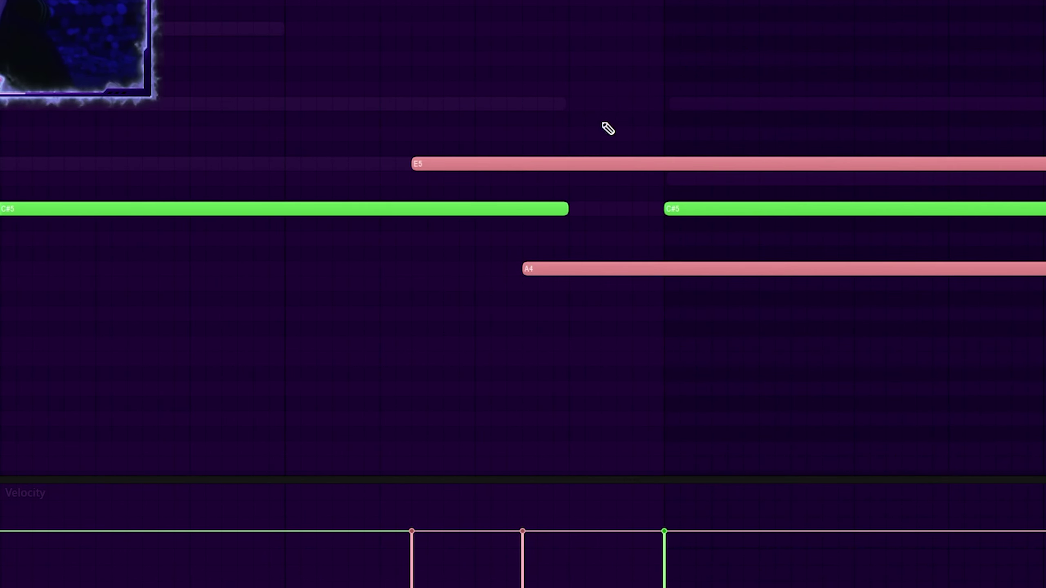
key(shift+d)
key(ctrl+d)
scroll(448, 275, down, 3)
scroll(463, 150, down, 3)
key(space)
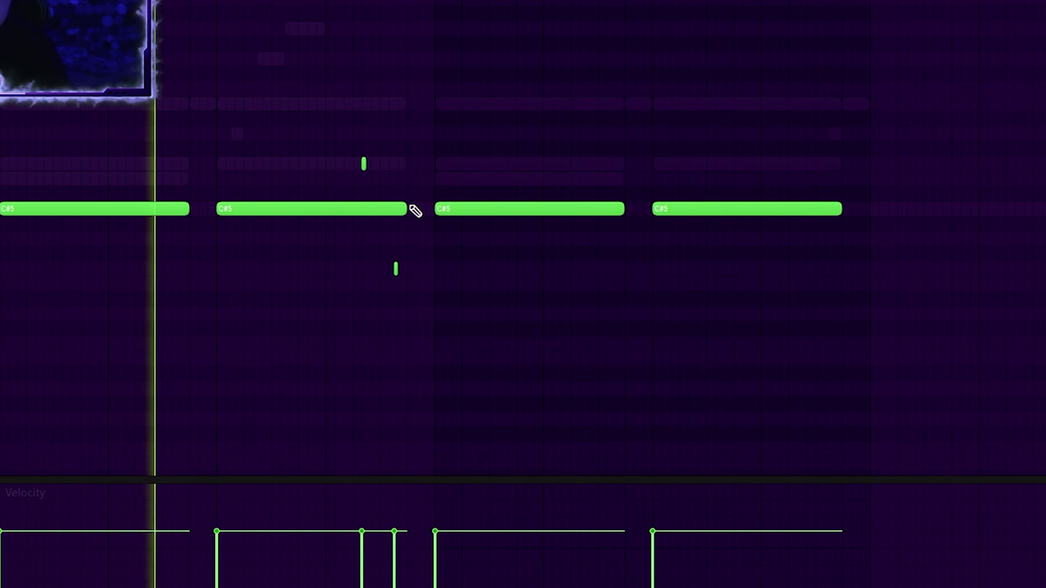
Lengthen the E5 and A4 slides, ending the A4 together with the second C#5 bass note
scroll(364, 238, up, 3)
scroll(364, 238, up, 2)
drag(397, 165, 411, 165)
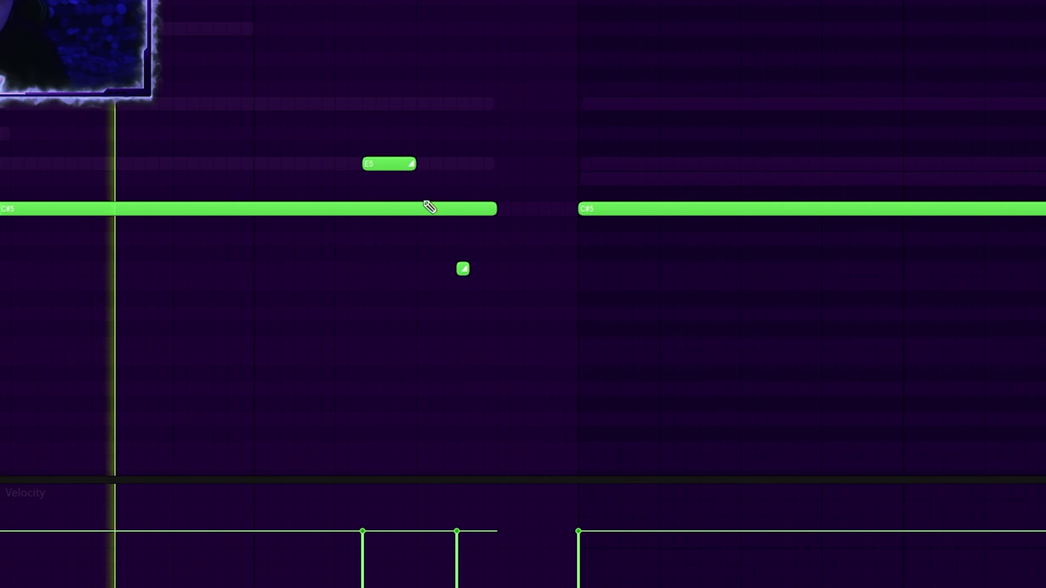
drag(467, 270, 495, 272)
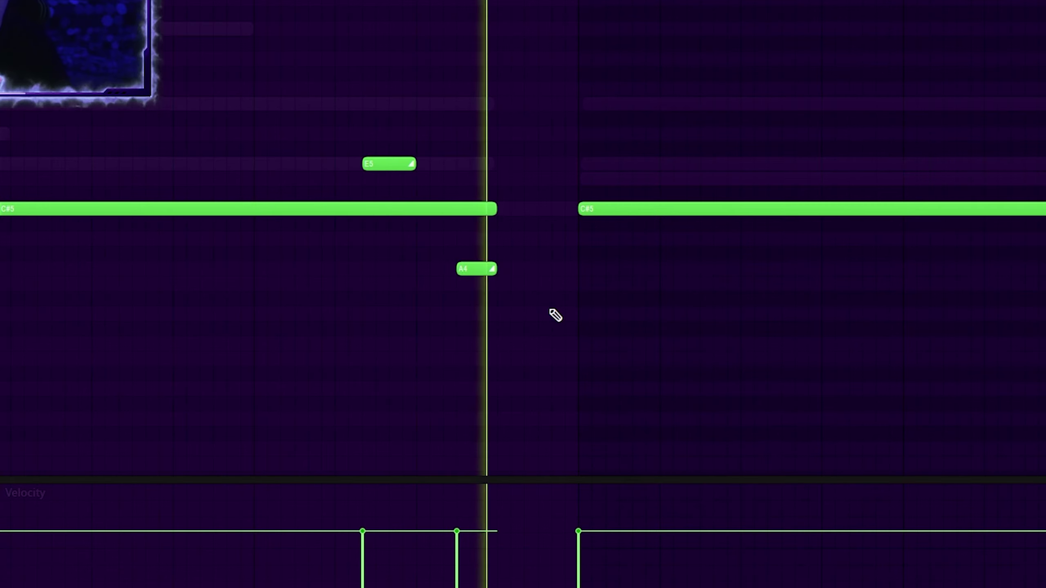
Replace the bass notes in bars 5 to 9 with a copy of the first four bars including the slides
scroll(537, 303, down, 4)
drag(530, 157, 708, 247)
key(Delete)
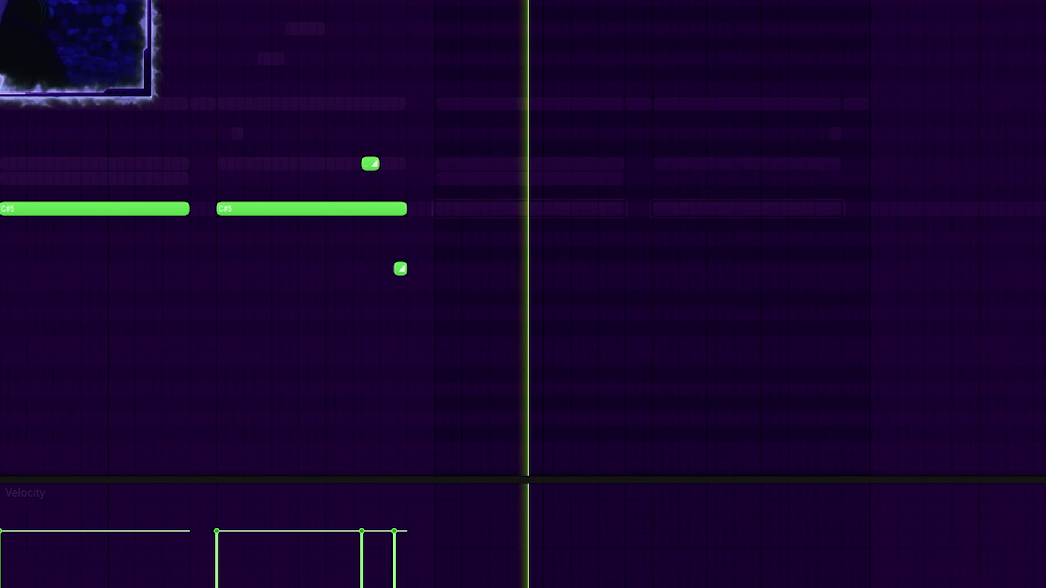
key(ctrl+a)
key(ctrl+b)
drag(1025, 380, 181, 142)
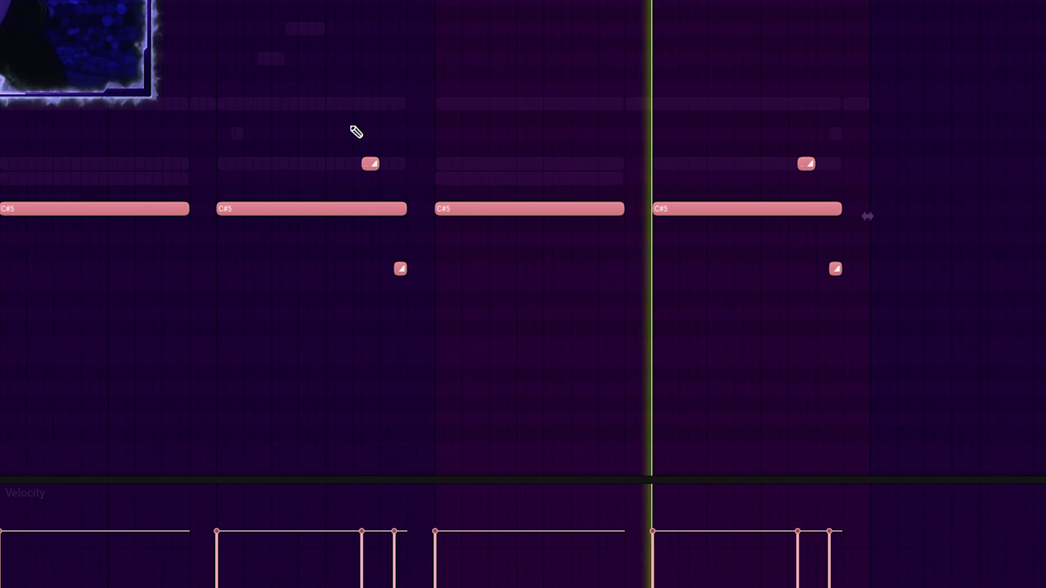
Move the E5 and A4 slide notes slightly earlier in both halves of the bass pattern
ctrl+click(371, 165)
scroll(375, 166, up, 3)
drag(366, 166, 353, 167)
drag(413, 265, 391, 265)
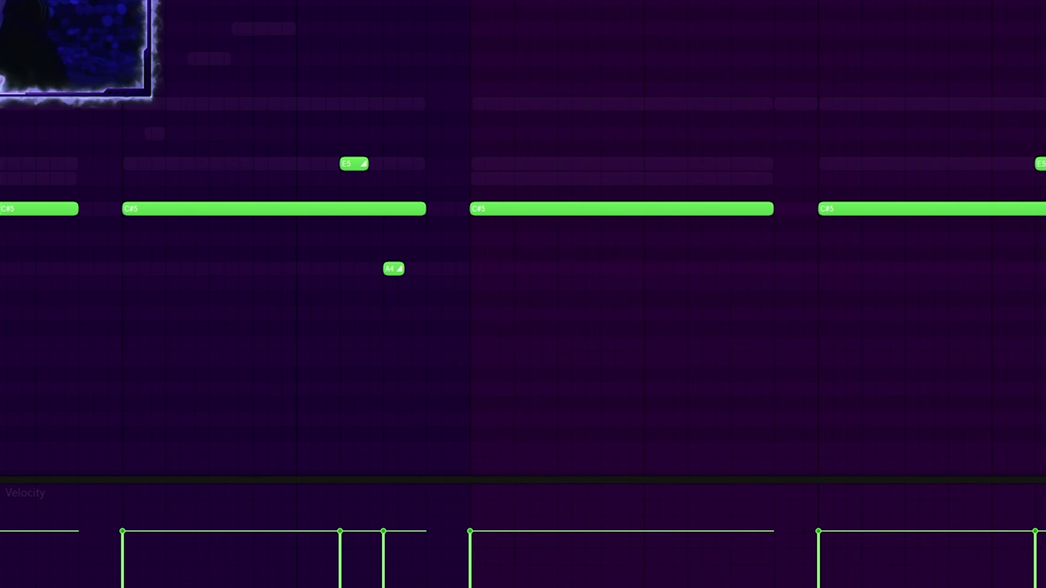
scroll(350, 103, down, 3)
Randomize the velocities of all Scylla BASS notes and deselect them
key(ctrl+a)
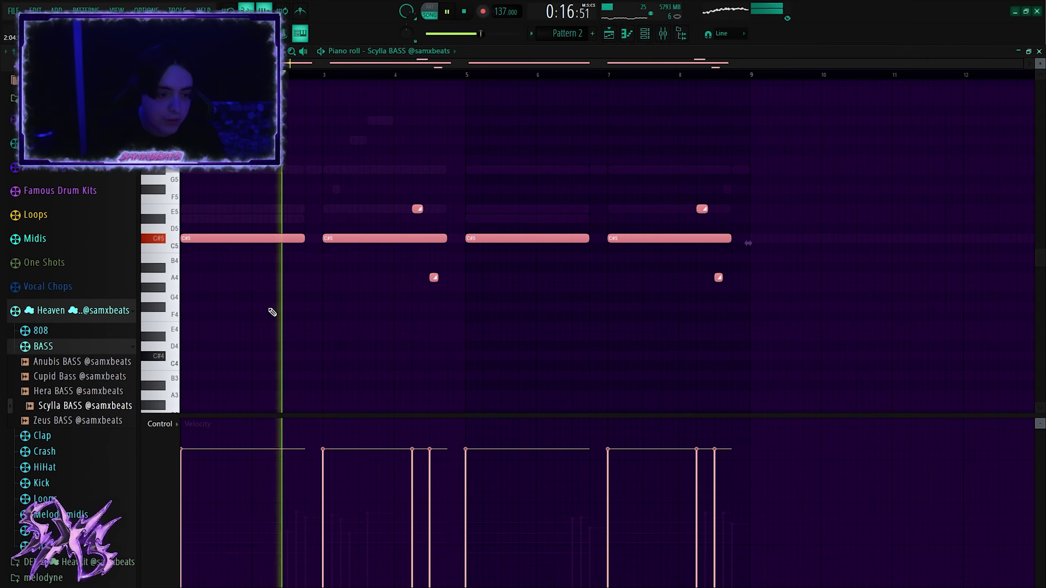
key(alt+r)
drag(311, 273, 311, 252)
click(329, 299)
key(ctrl+d)
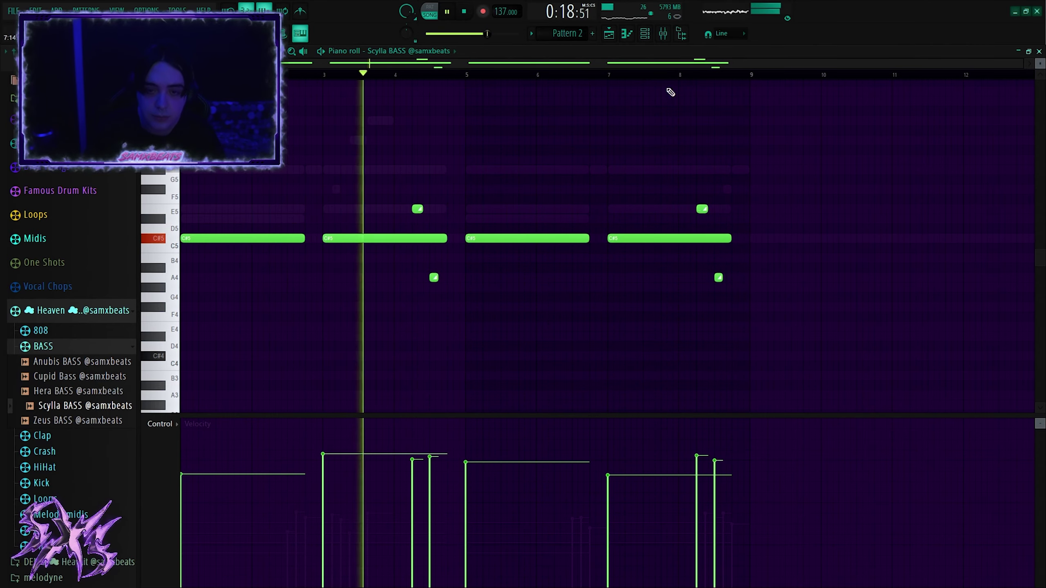
Stop playback, return to the playlist and unsolo Track 6
key(space)
click(646, 34)
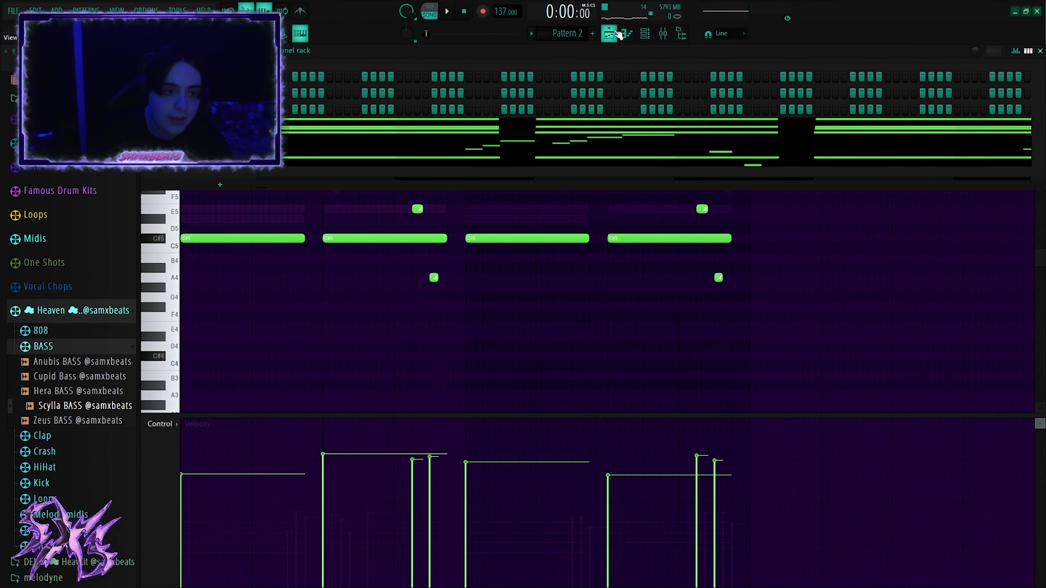
click(618, 34)
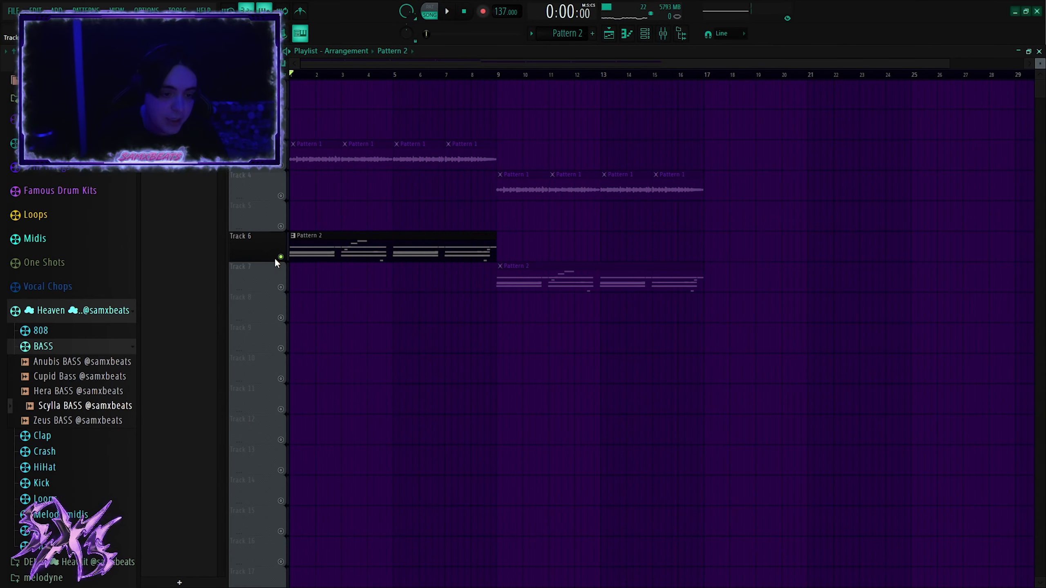
ctrl+click(281, 257)
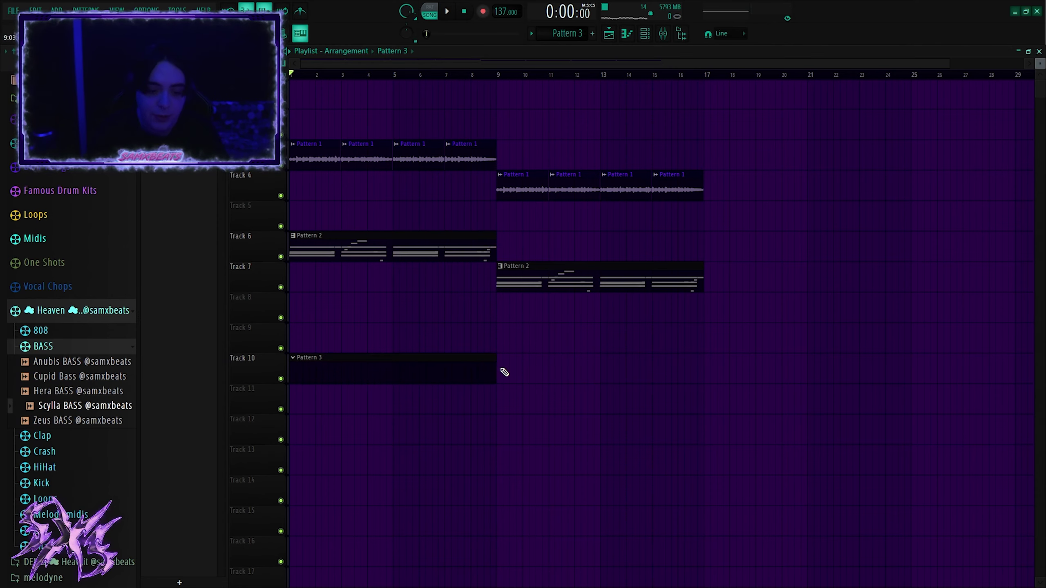
Duplicate the empty Pattern 3 clip from Track 10 to bars 9 to 17 on Track 11 and collapse the Heaven kit folder
drag(597, 352, 411, 338)
key(ctrl+b)
key(shift+Down)
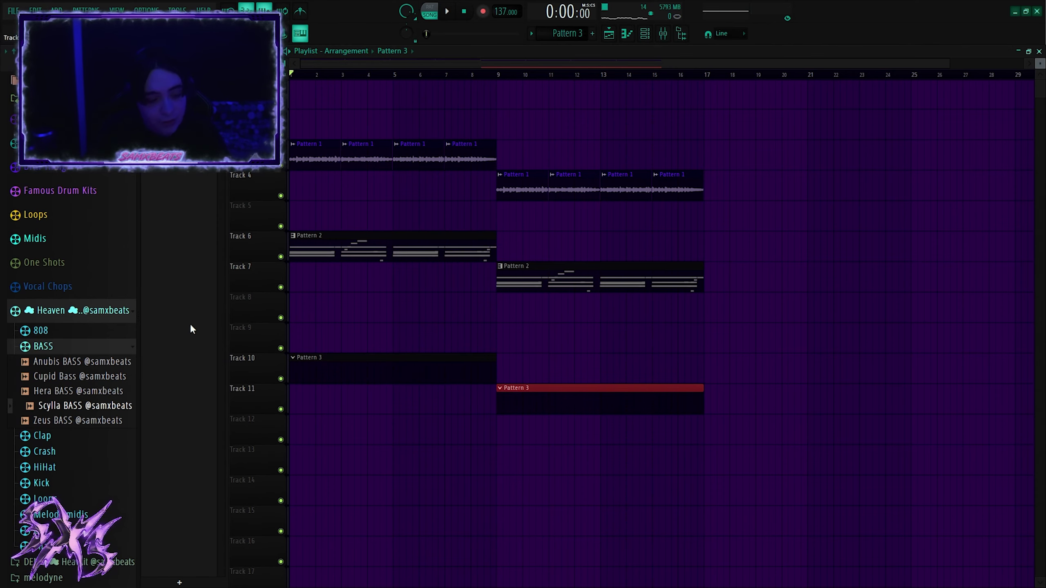
click(85, 312)
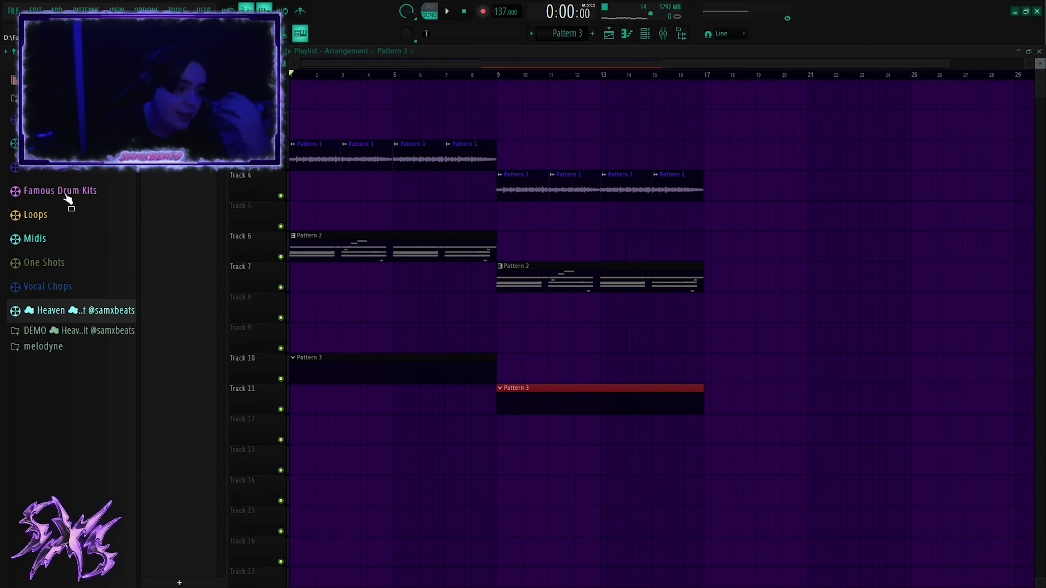
click(64, 174)
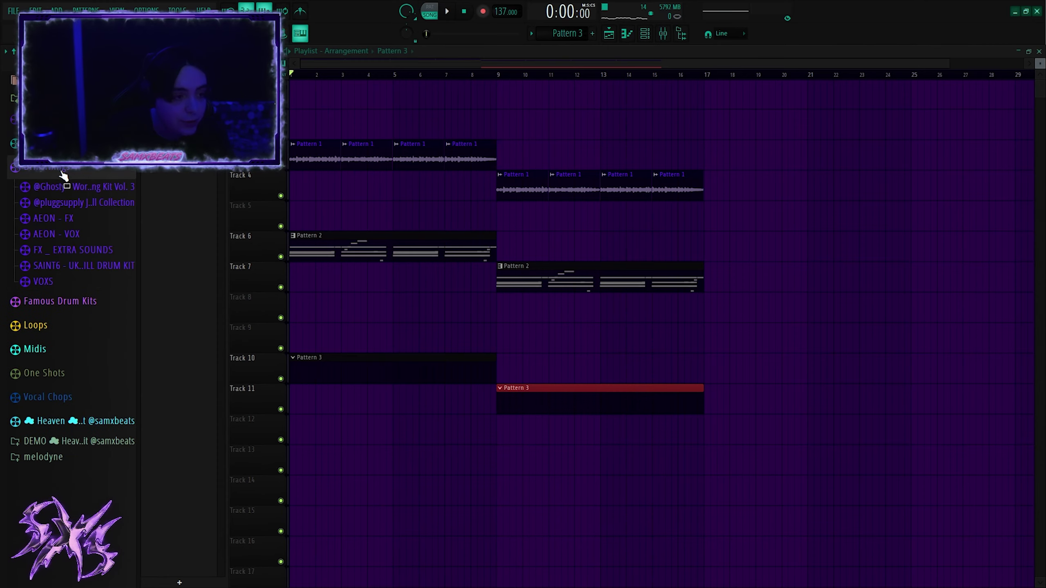
click(64, 208)
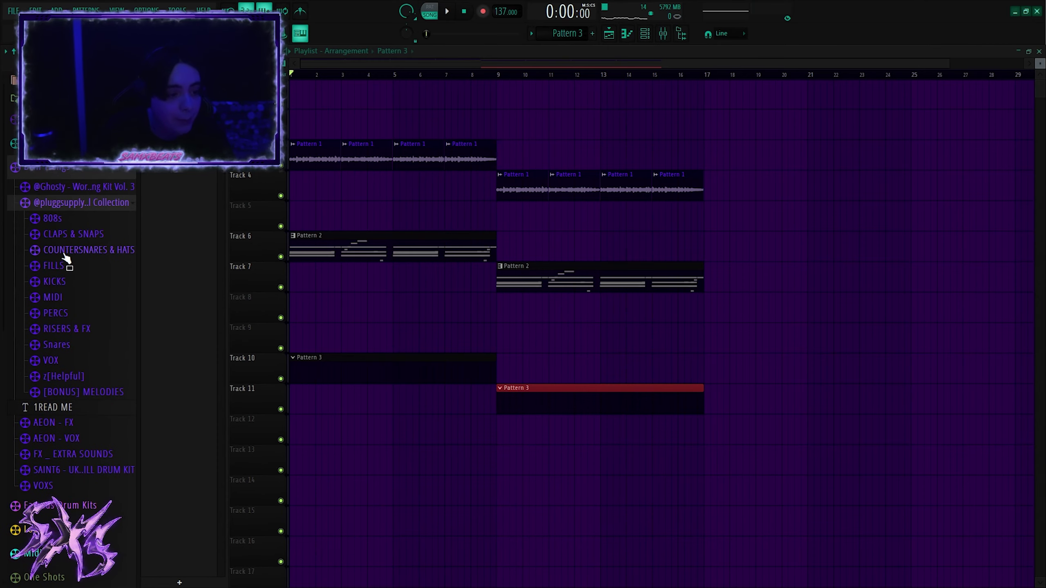
click(67, 236)
click(72, 280)
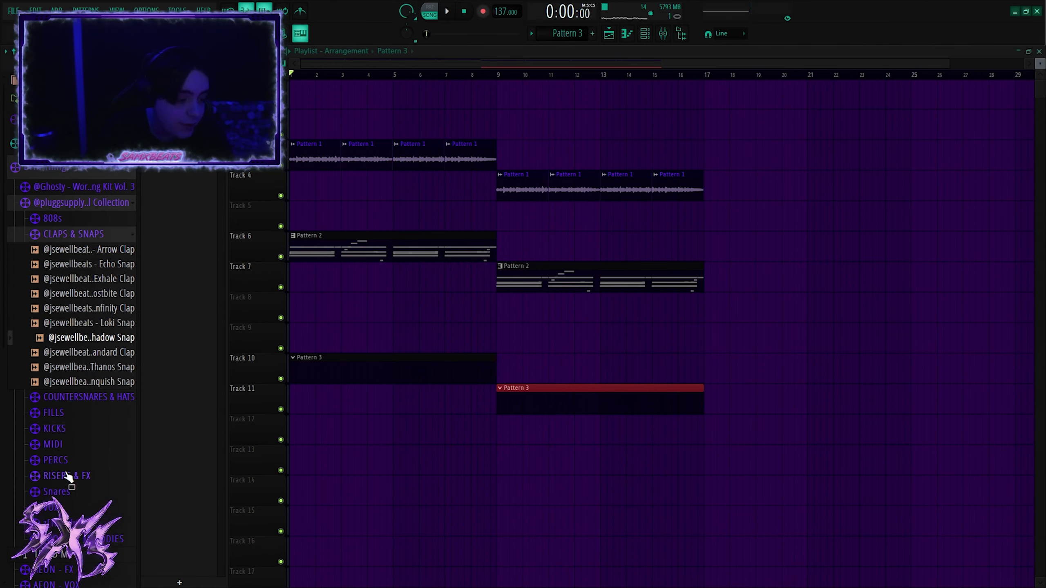
click(58, 493)
click(74, 391)
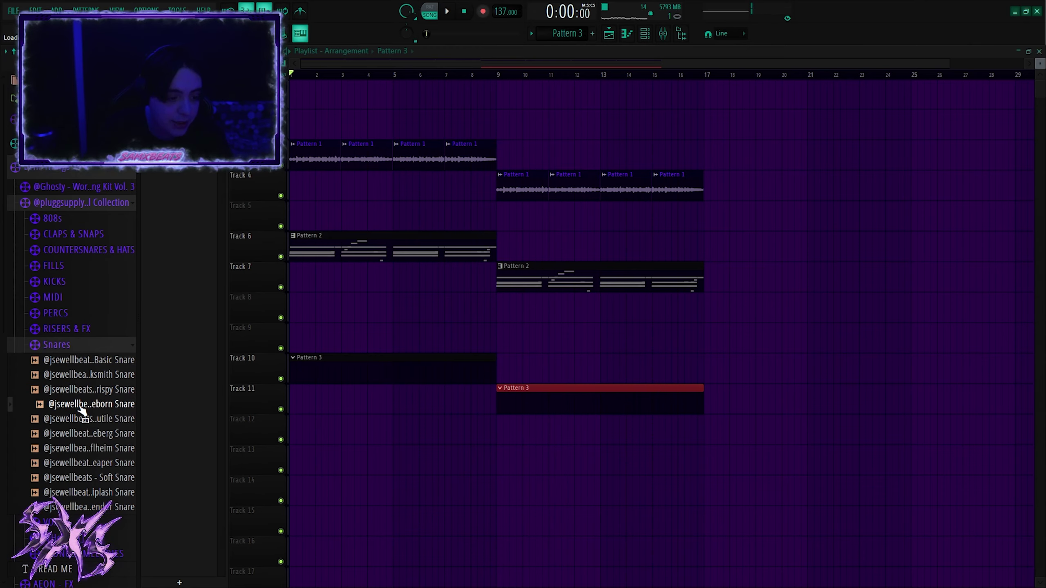
key(F6)
drag(215, 174, 219, 174)
Place the Dior Reborn Snare's first hit on step 9, preview the beat and show the snare's notes for editing
click(329, 175)
key(space)
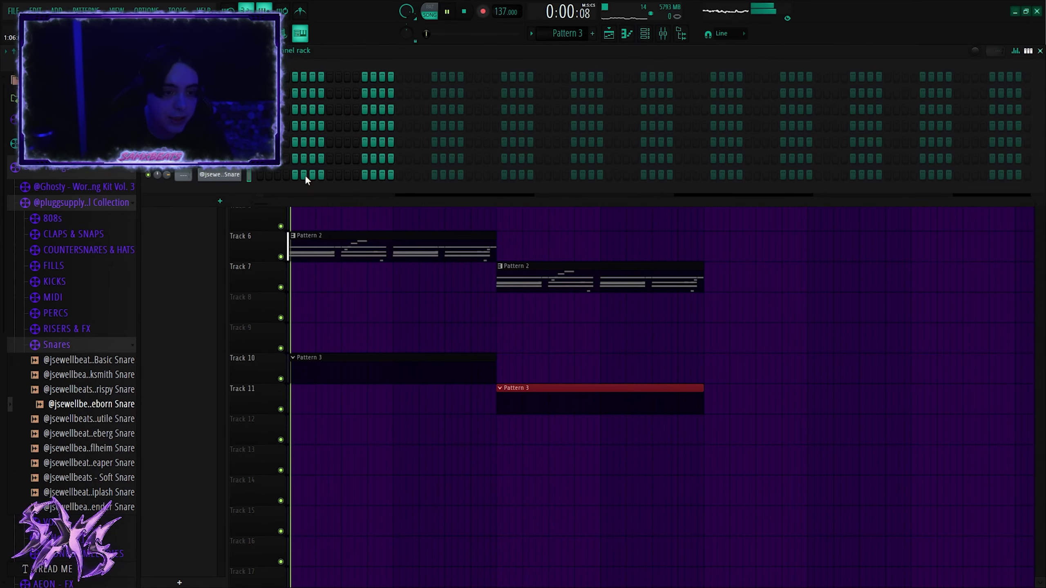
key(space)
key(space)
key(F7)
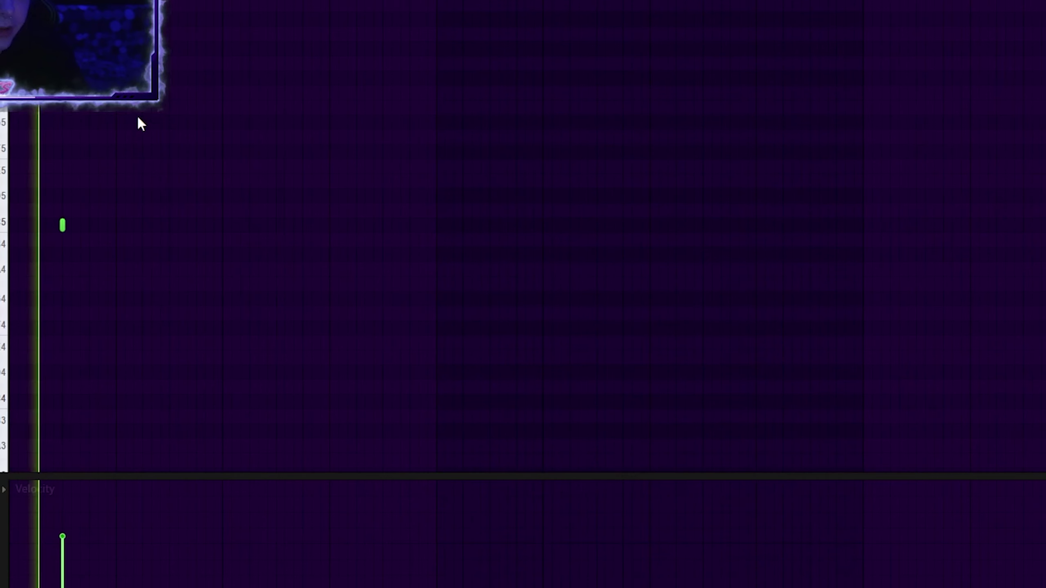
Add two C5 snare hits in bar 2, on its third and thirteenth sixteenth steps
scroll(48, 112, up, 4)
key(space)
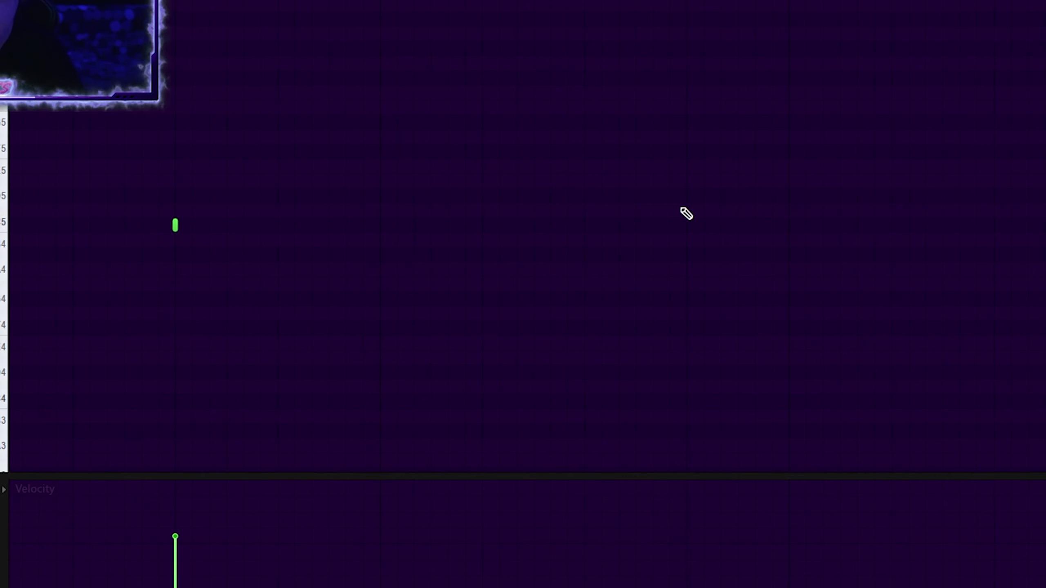
drag(687, 213, 699, 227)
key(space)
right_click(708, 226)
click(176, 224)
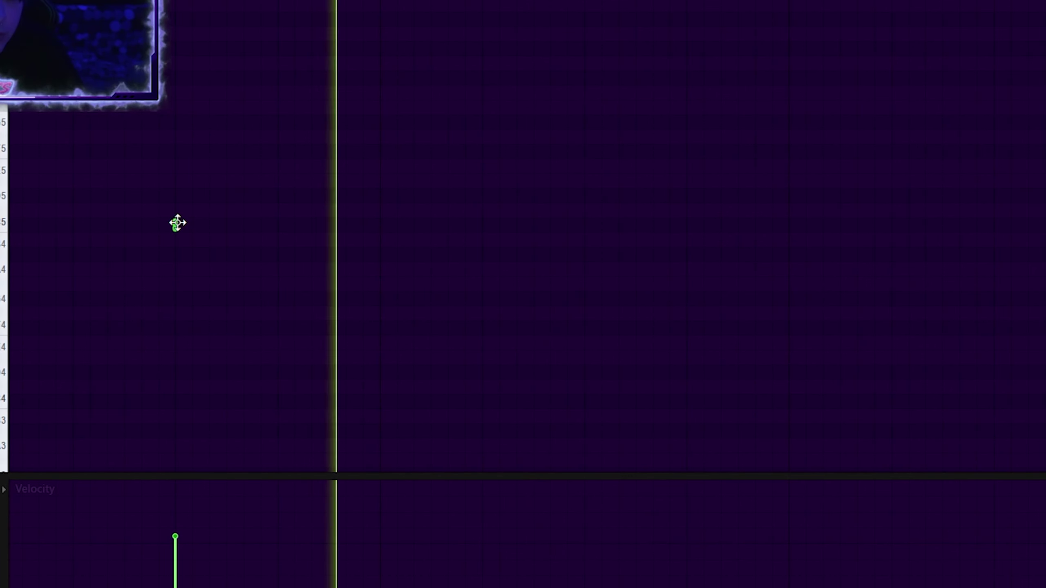
click(693, 227)
drag(461, 224, 431, 223)
scroll(554, 103, down, 2)
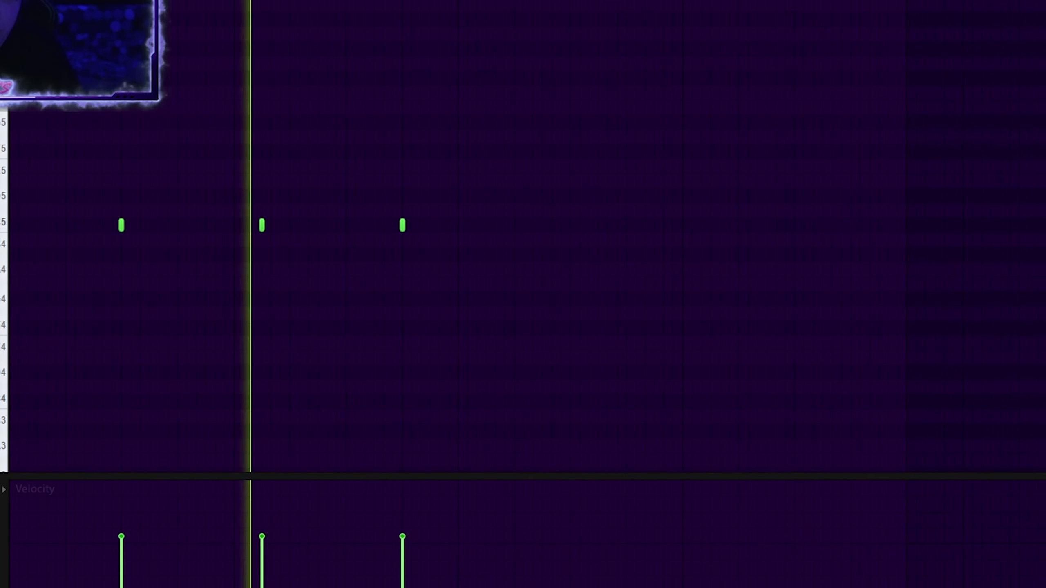
Duplicate the two-bar snare phrase until it fills eight bars
key(ctrl+a)
scroll(467, 159, down, 1)
key(ctrl+b)
scroll(467, 159, down, 2)
mouse_move(818, 320)
mouse_down()
mouse_move(750, 294)
mouse_move(54, 173)
mouse_up()
scroll(474, 158, up, 2)
key(ctrl+a)
key(ctrl+b)
scroll(691, 278, down, 3)
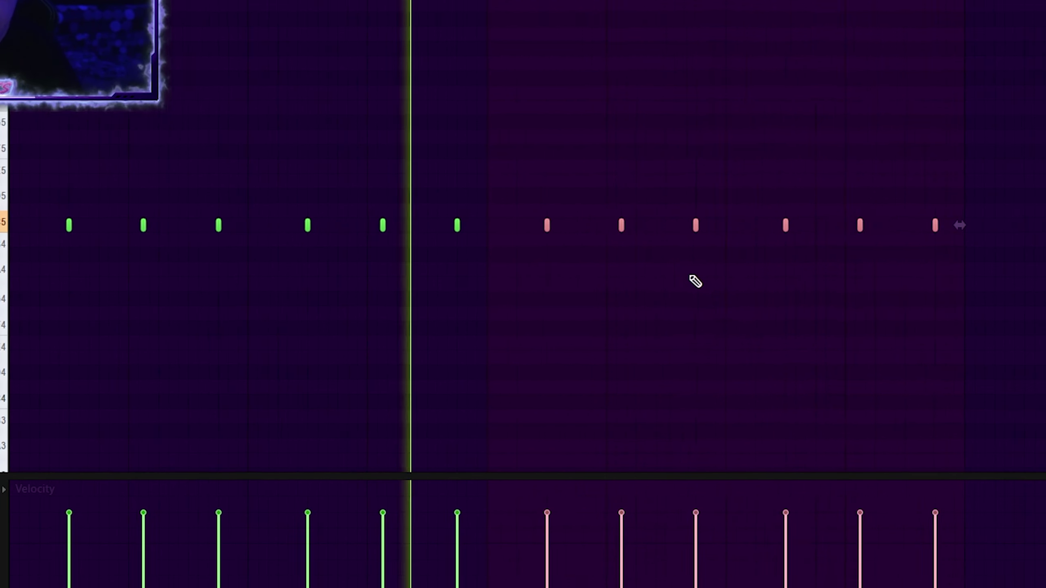
Try doubling all the snare notes with a copy on F4 and listen to the layered result
drag(1042, 300, 371, 187)
scroll(103, 282, up, 3)
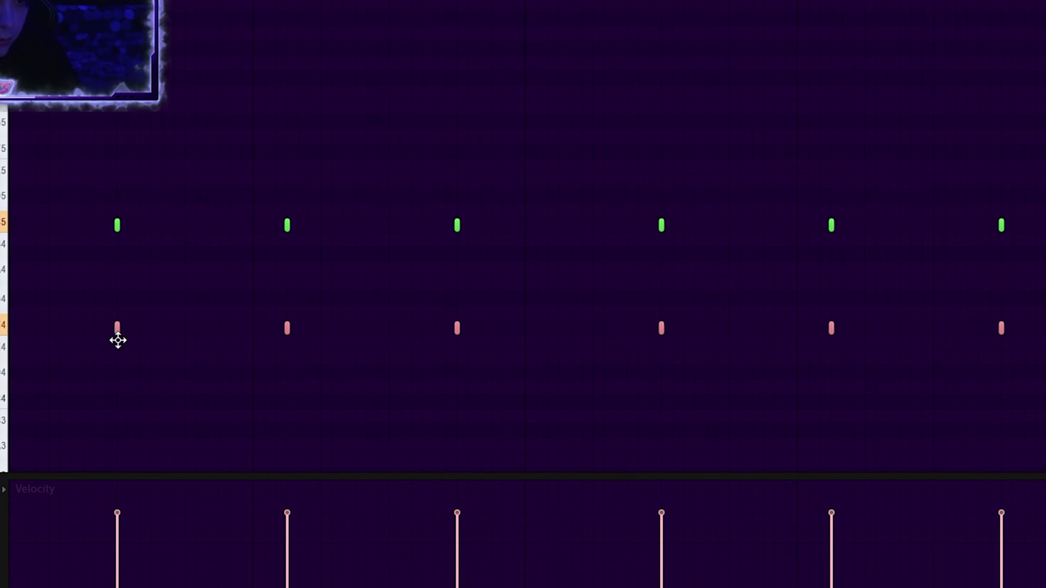
scroll(119, 344, down, 3)
key(space)
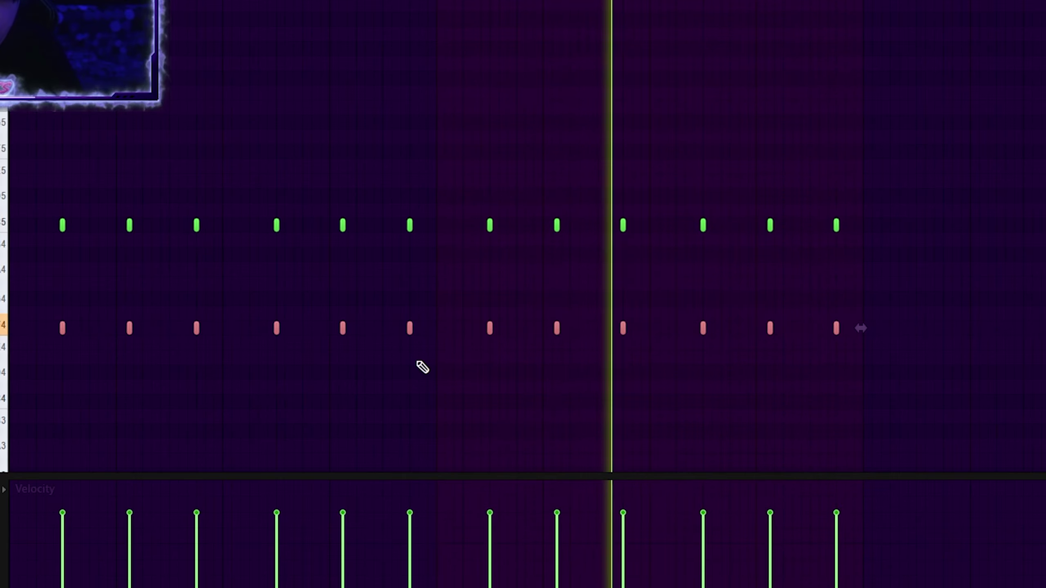
key(Delete)
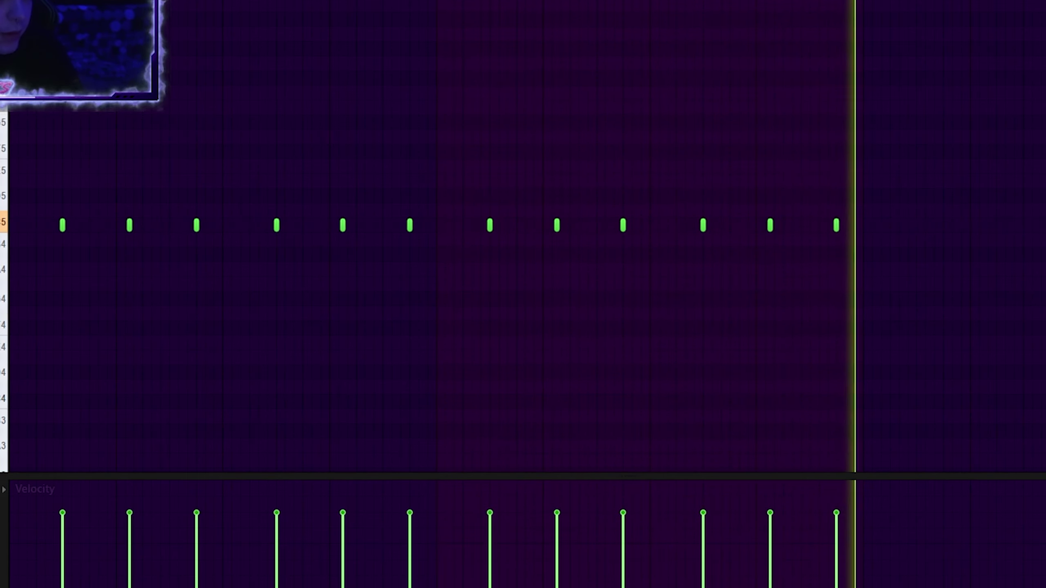
Load [SAINT6] Brigade Snare 1 from the Drill Snares folder as a new channel and give it the Dior Reborn Snare's notes
click(56, 263)
key(space)
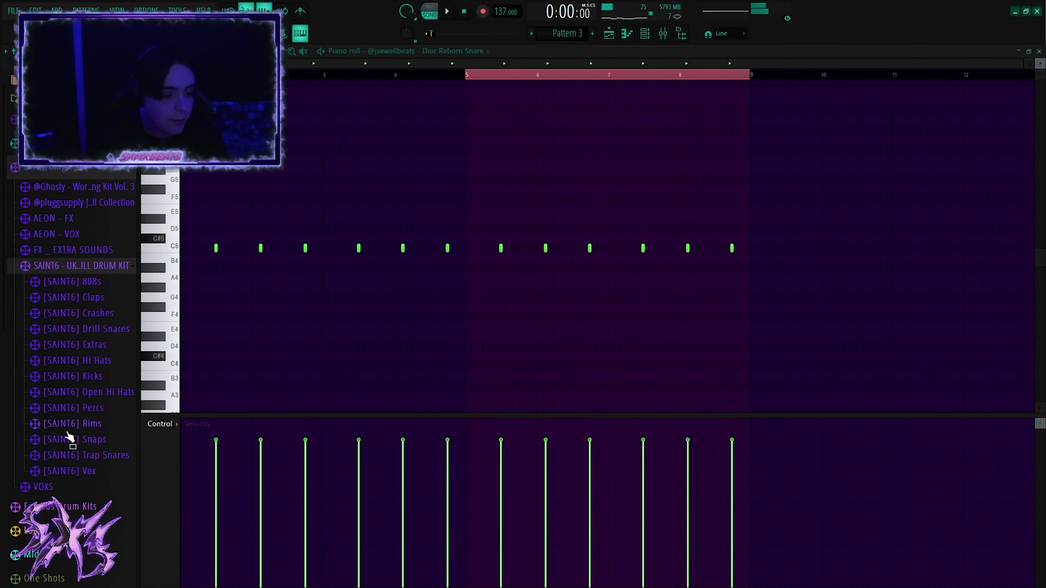
click(81, 454)
click(85, 248)
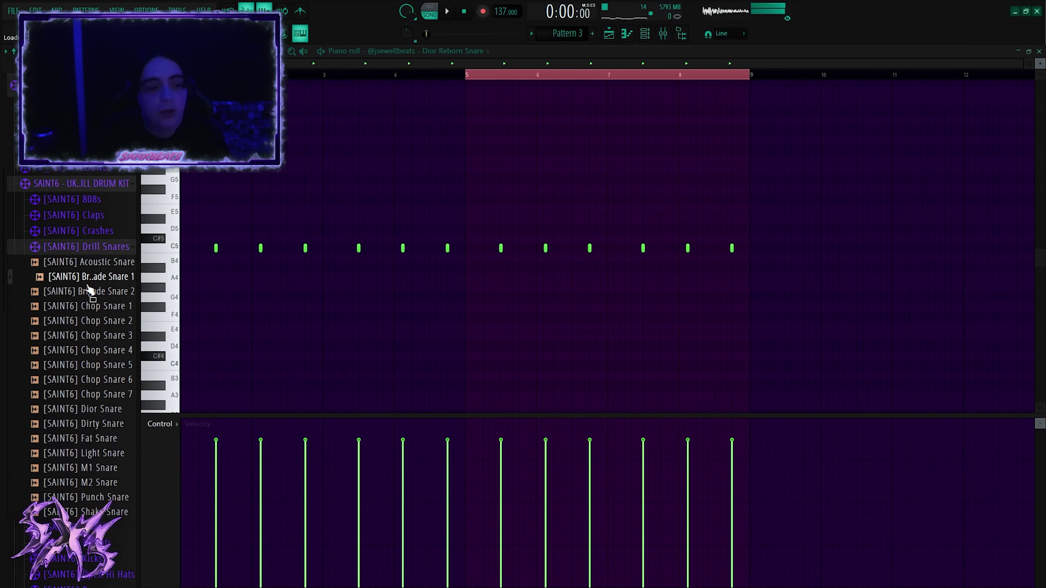
key(F6)
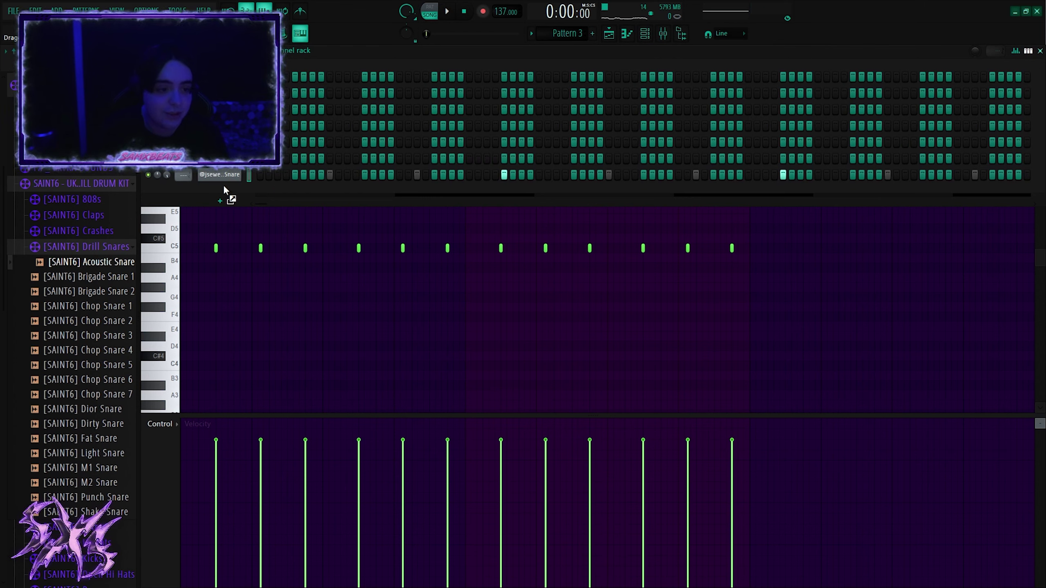
drag(223, 190, 223, 191)
drag(91, 277, 93, 283)
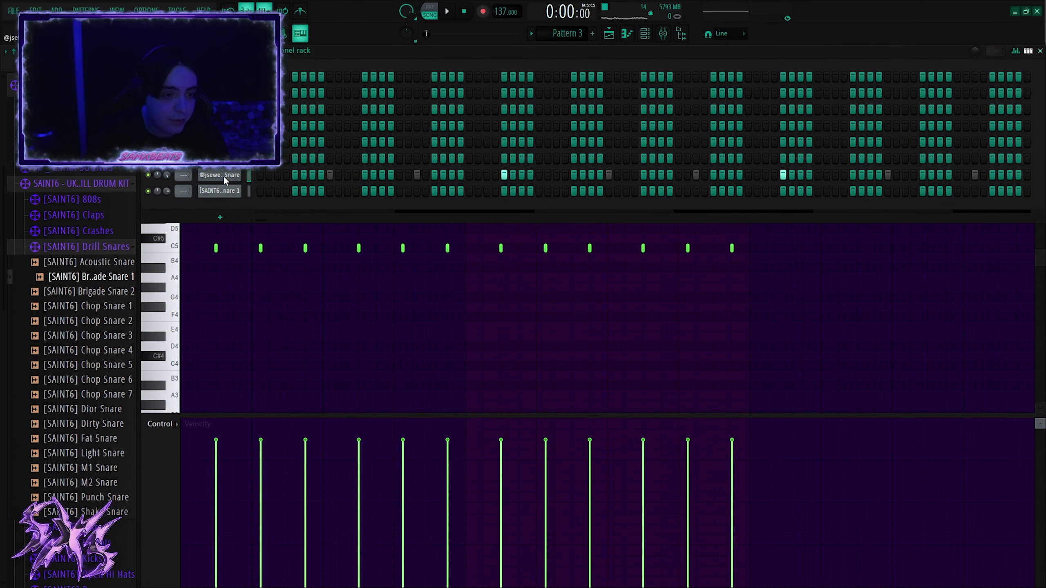
key(space)
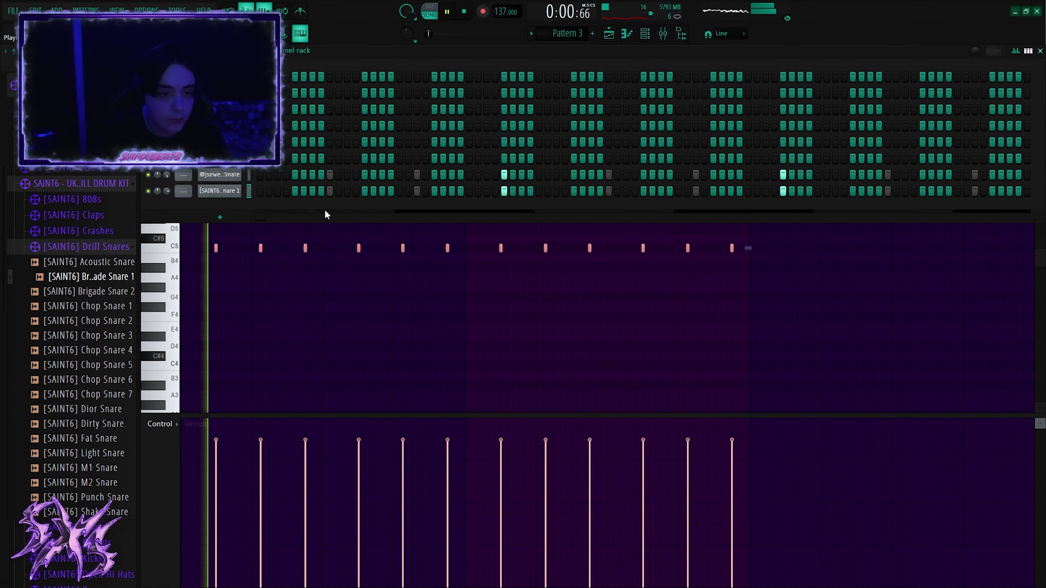
Load [SAINT6] LA Snare from the SAINT6 kit's Hi Hats folder as a new channel
click(83, 246)
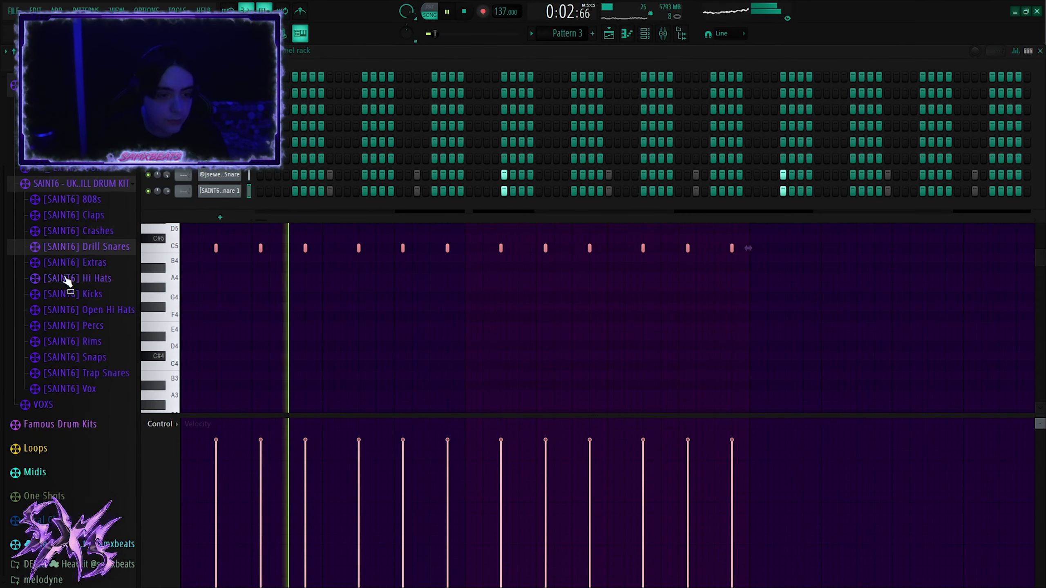
key(space)
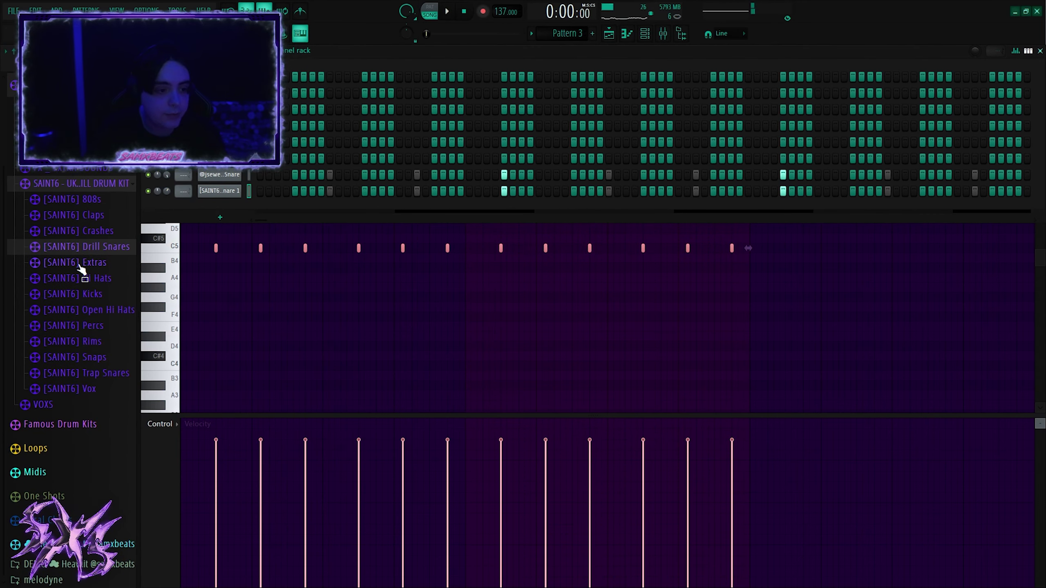
click(78, 278)
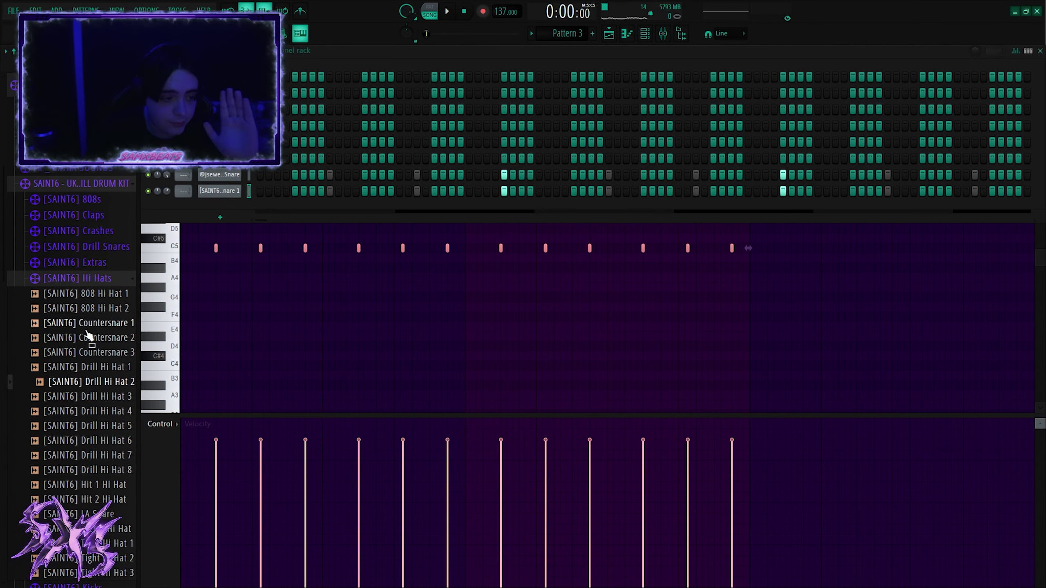
click(82, 308)
drag(244, 220, 217, 201)
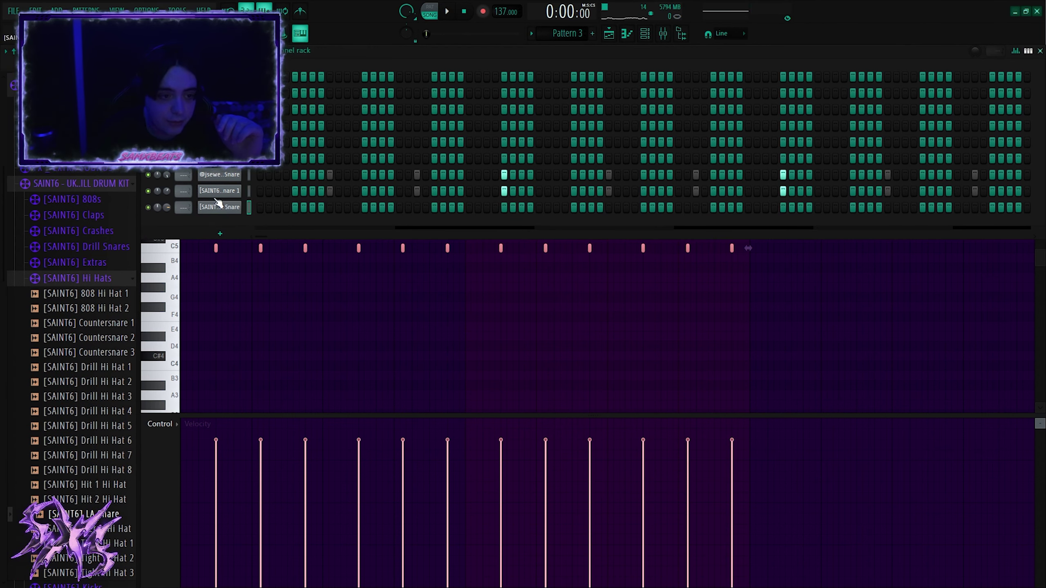
Examine the timing and spacing of the Dior Reborn Snare hits across the eight-bar pattern
key(F7)
key(F7)
scroll(219, 232, up, 5)
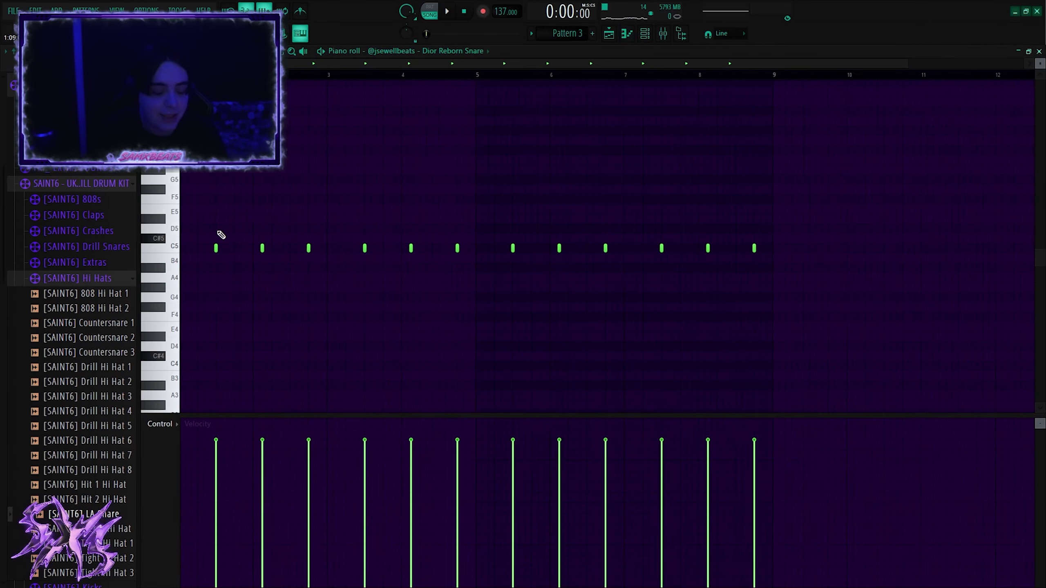
drag(337, 225, 385, 292)
scroll(293, 234, down, 2)
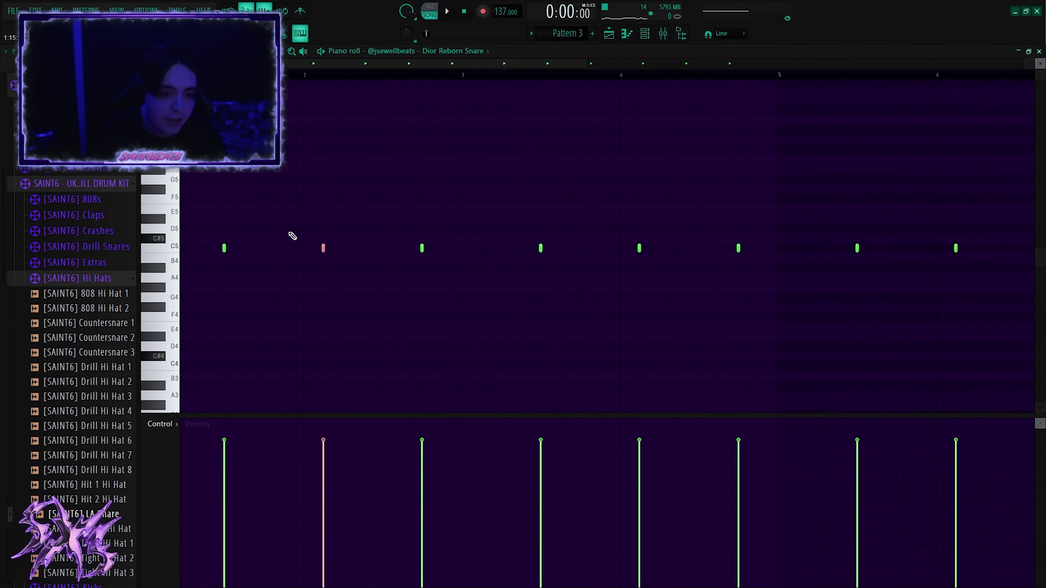
scroll(205, 223, up, 2)
scroll(211, 239, up, 2)
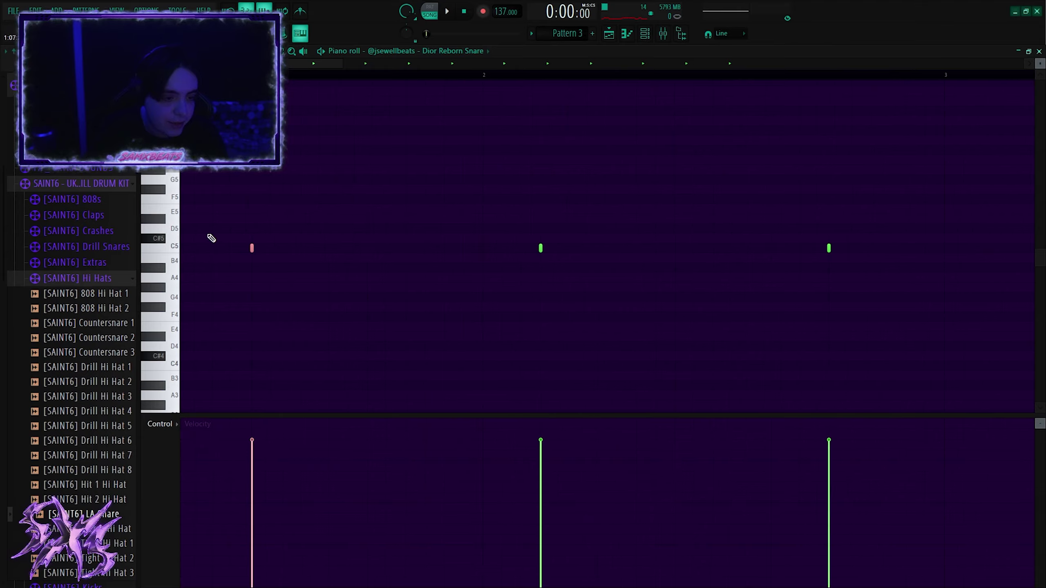
scroll(243, 243, down, 2)
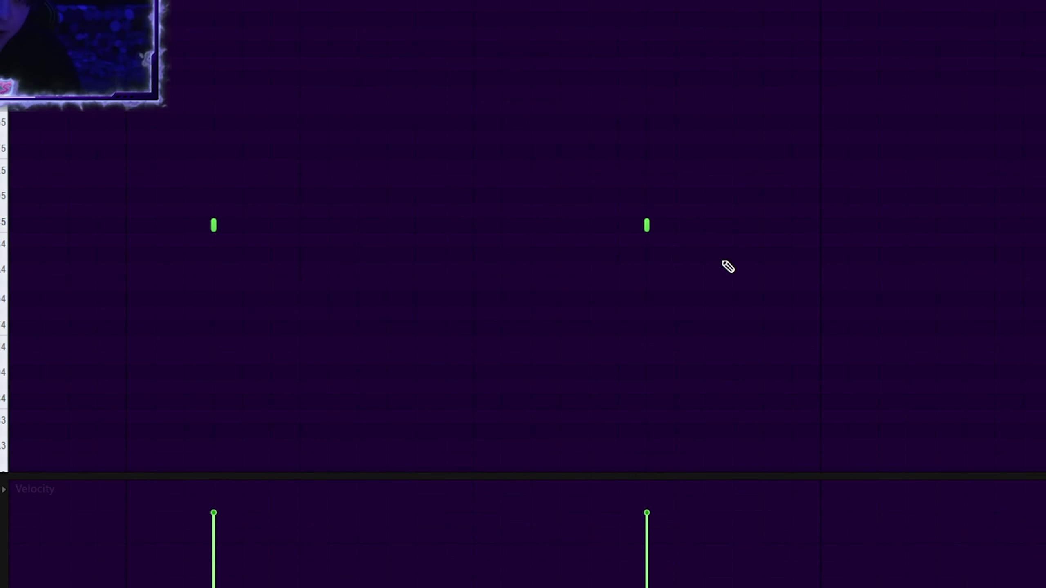
scroll(534, 290, down, 3)
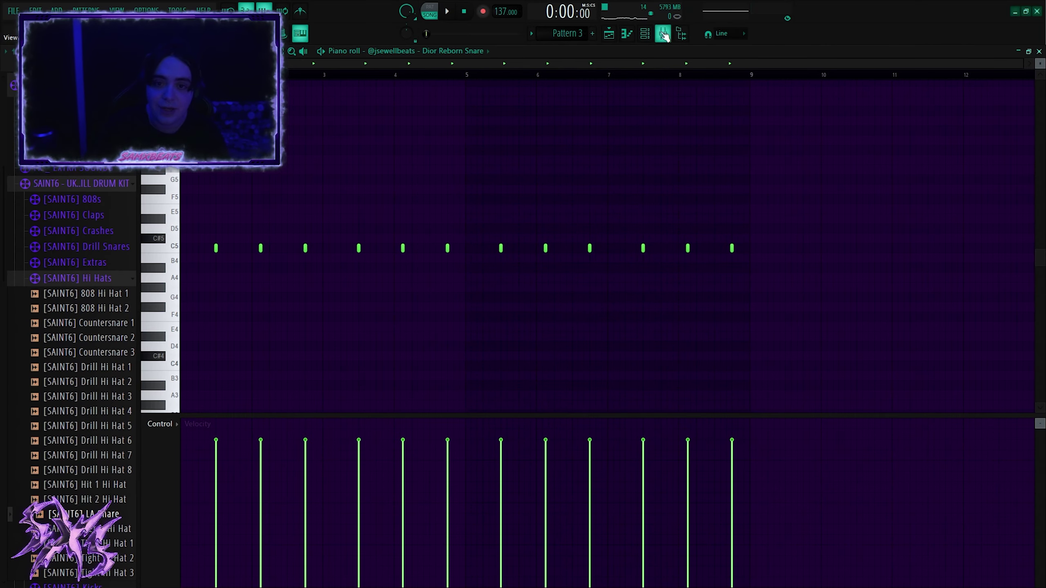
Place LA Snare hits on steps 1, 4 and 7 and play back the beat
click(663, 35)
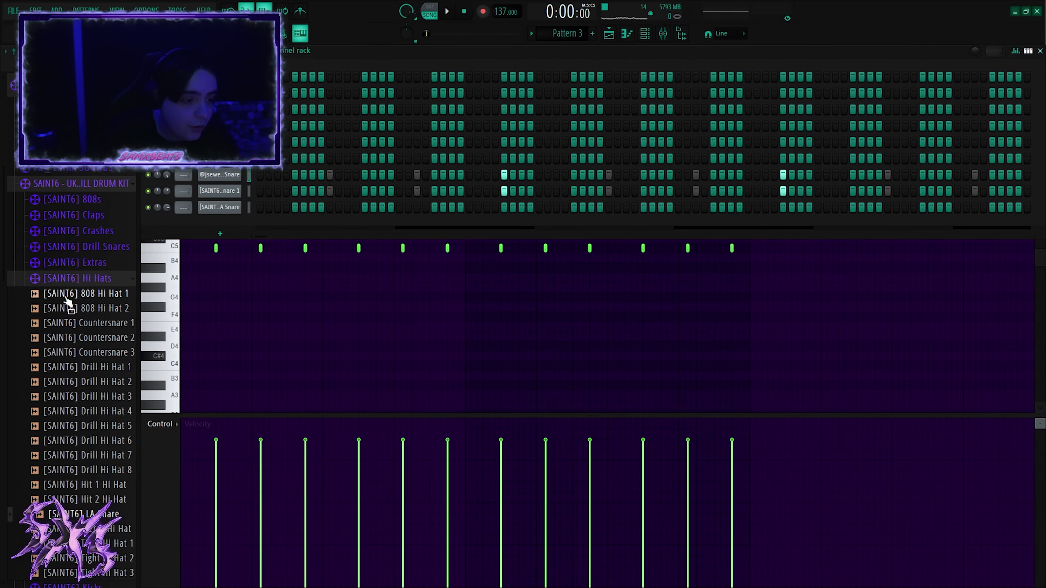
drag(232, 219, 226, 209)
click(259, 208)
click(286, 208)
click(314, 209)
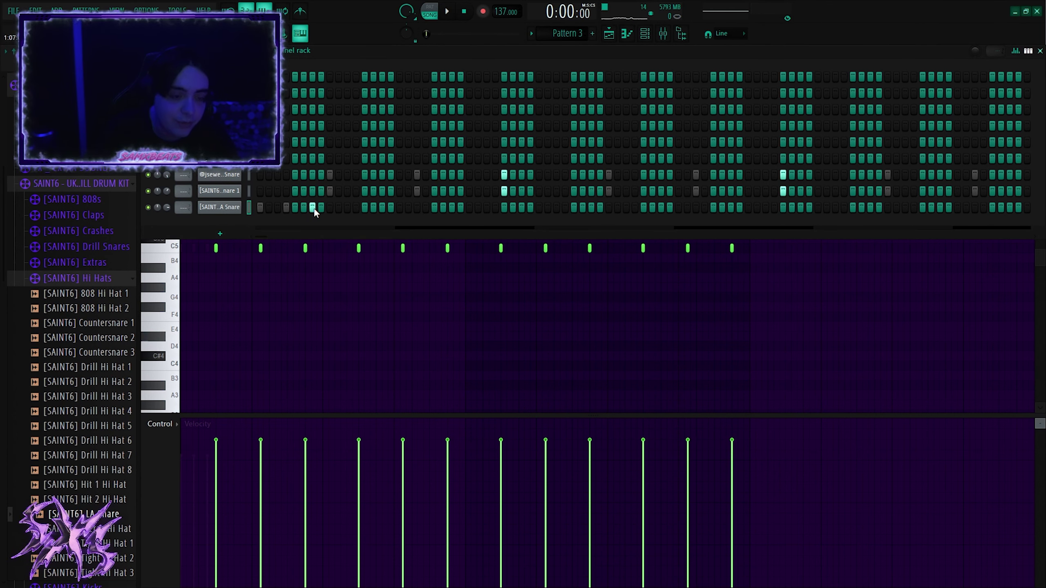
key(space)
key(space)
key(space)
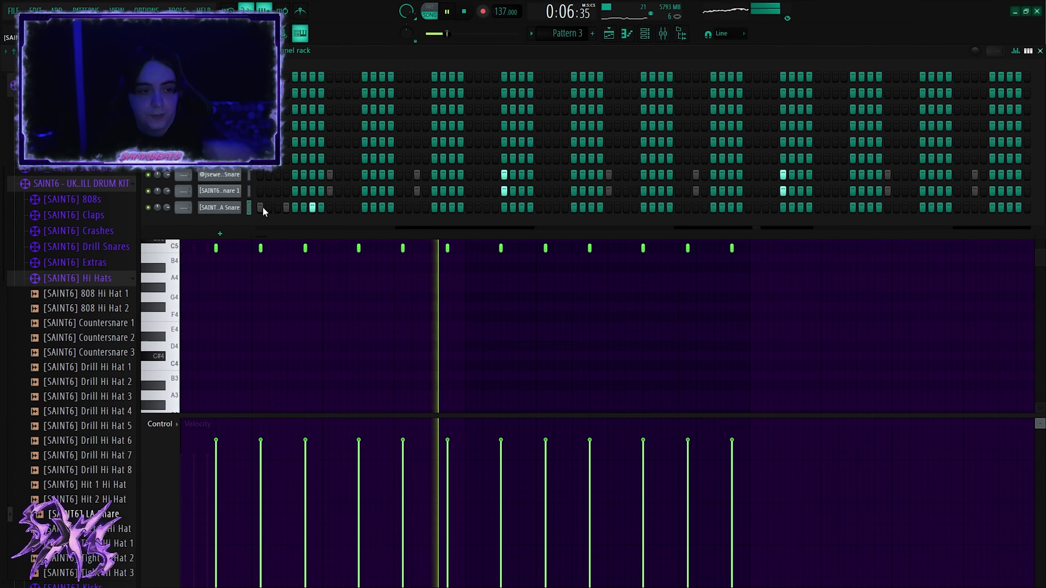
Repeat the half-bar group of three LA Snare hits until it fills bars 1 and 2
key(F7)
key(space)
scroll(306, 121, up, 5)
drag(312, 75, 179, 75)
key(ctrl+b)
key(ctrl+b)
key(ctrl+b)
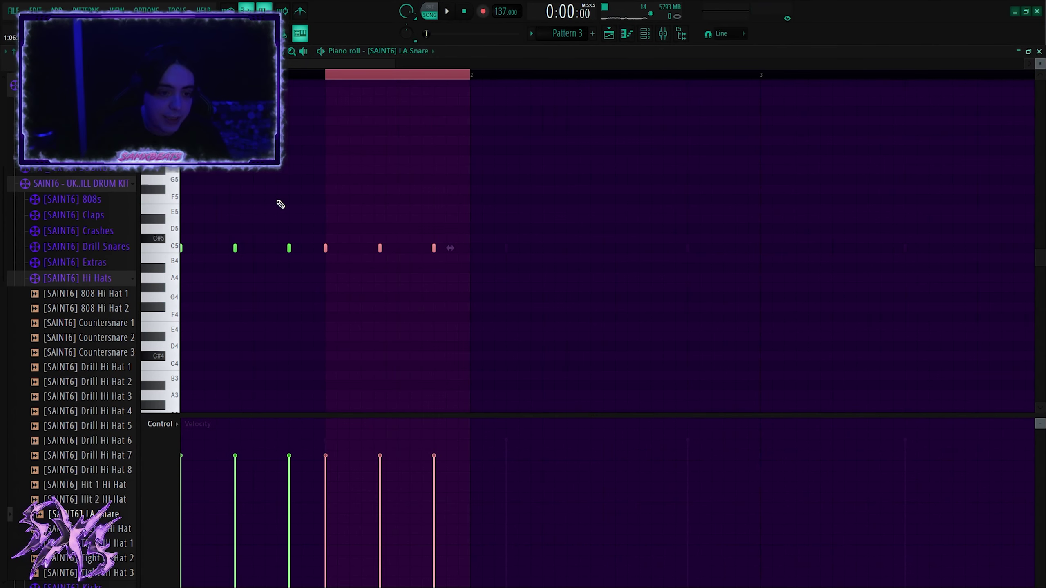
Play back the repeated LA Snare pattern and cut all of its notes
key(space)
scroll(300, 221, down, 3)
right_click(511, 309)
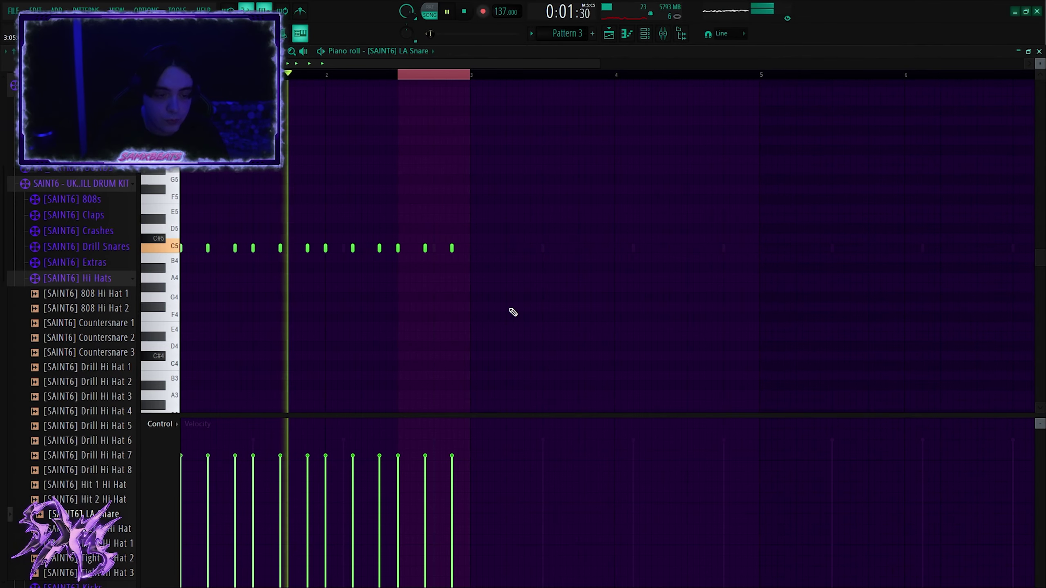
scroll(462, 235, down, 1)
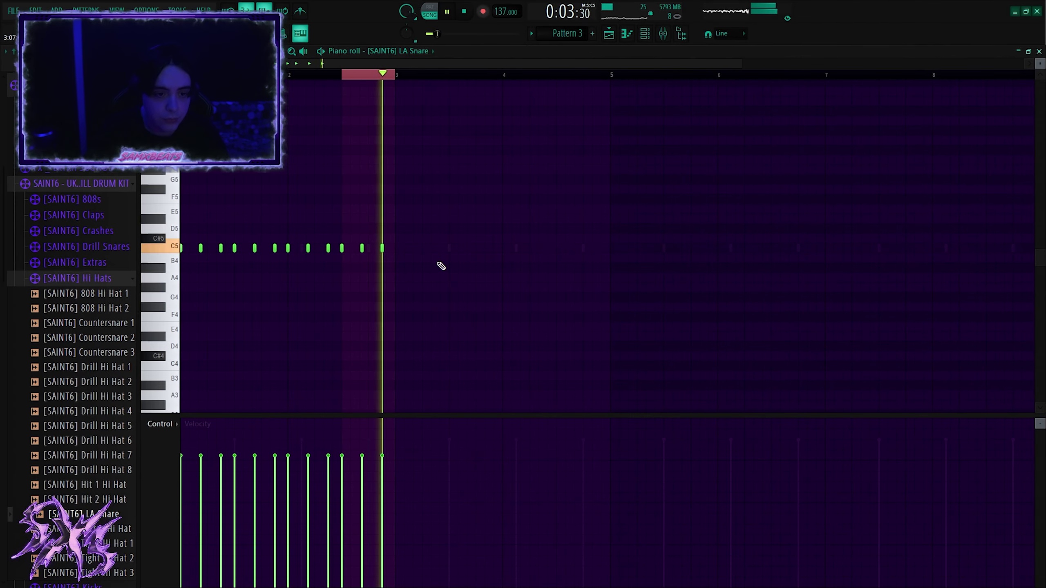
key(space)
key(ctrl+a)
key(ctrl+x)
click(57, 189)
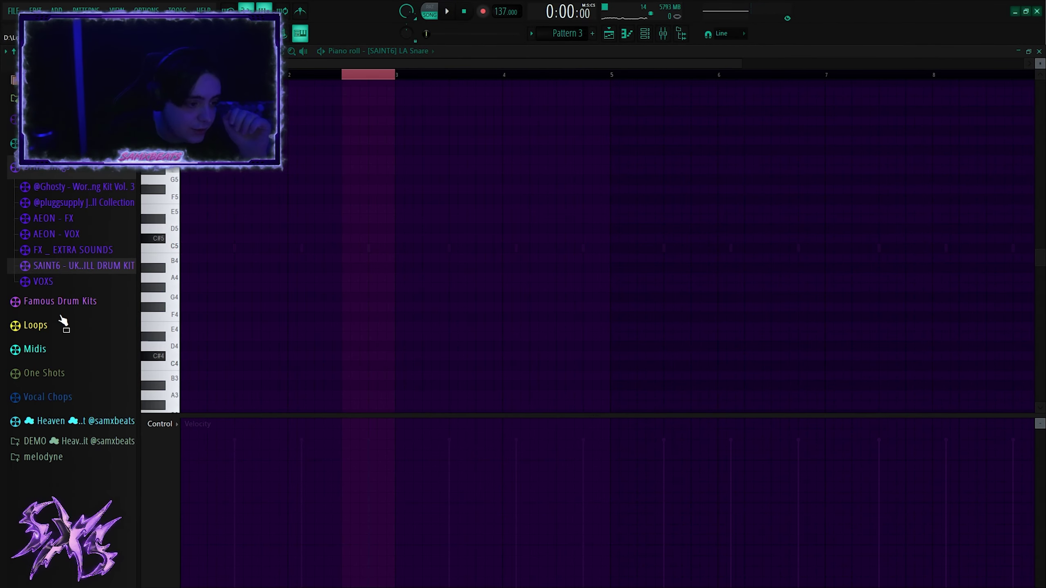
click(54, 422)
click(49, 310)
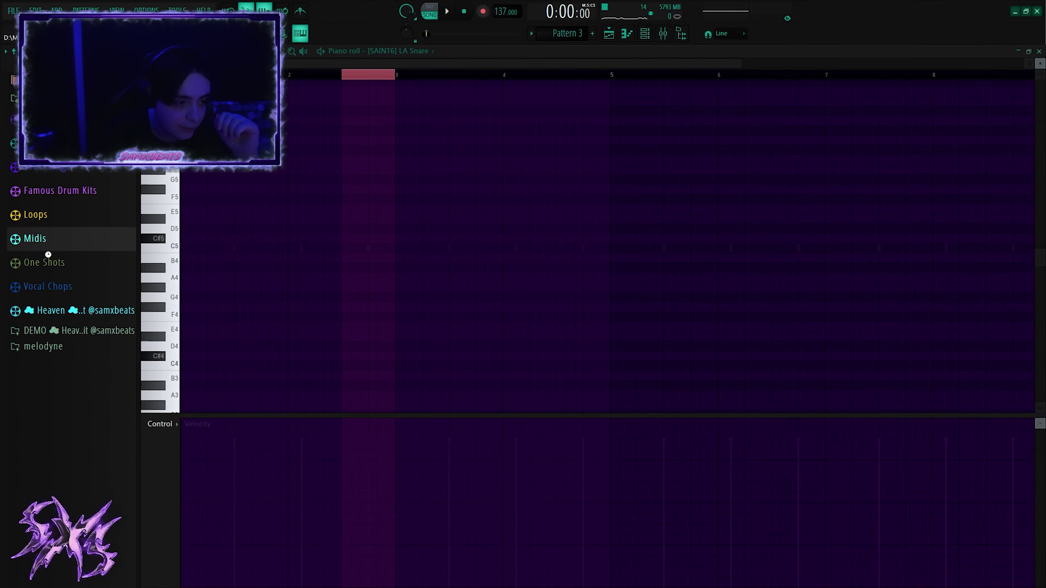
click(33, 238)
click(68, 258)
drag(70, 292, 584, 103)
drag(223, 210, 292, 210)
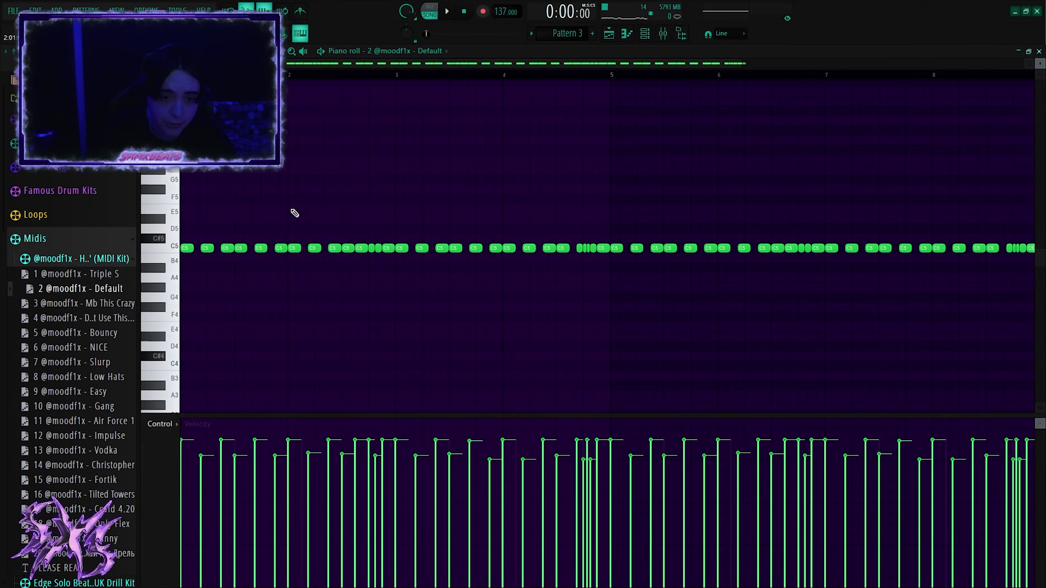
Play back the imported MIDI pattern across its eight bars and close the MIDI kit folder
key(space)
scroll(556, 62, down, 2)
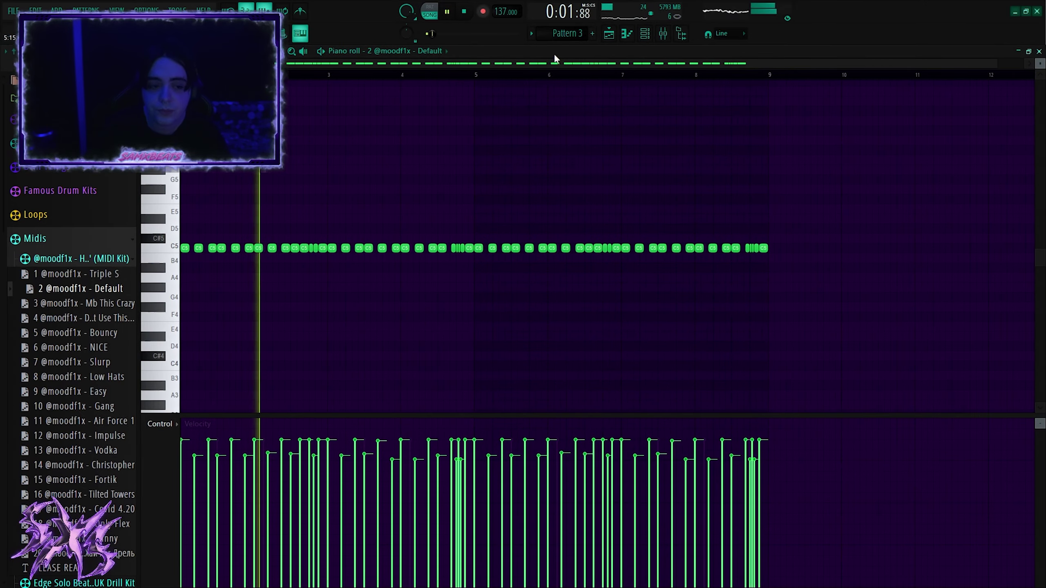
click(65, 259)
key(space)
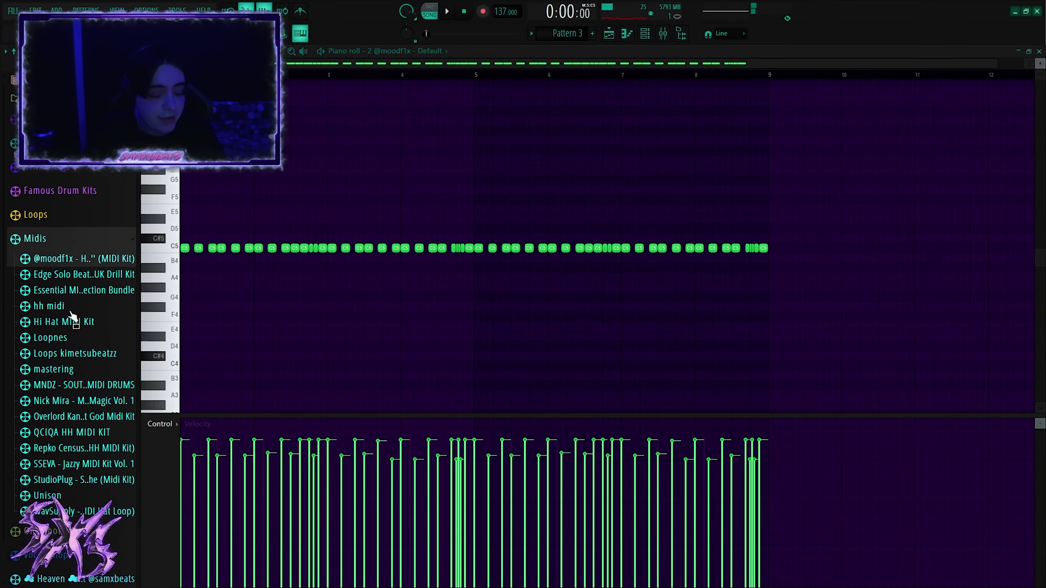
Load the [SAINT6] Creed 808 sample from the SAINT6 UK drill drum kit and open its empty piano roll
click(37, 239)
click(62, 169)
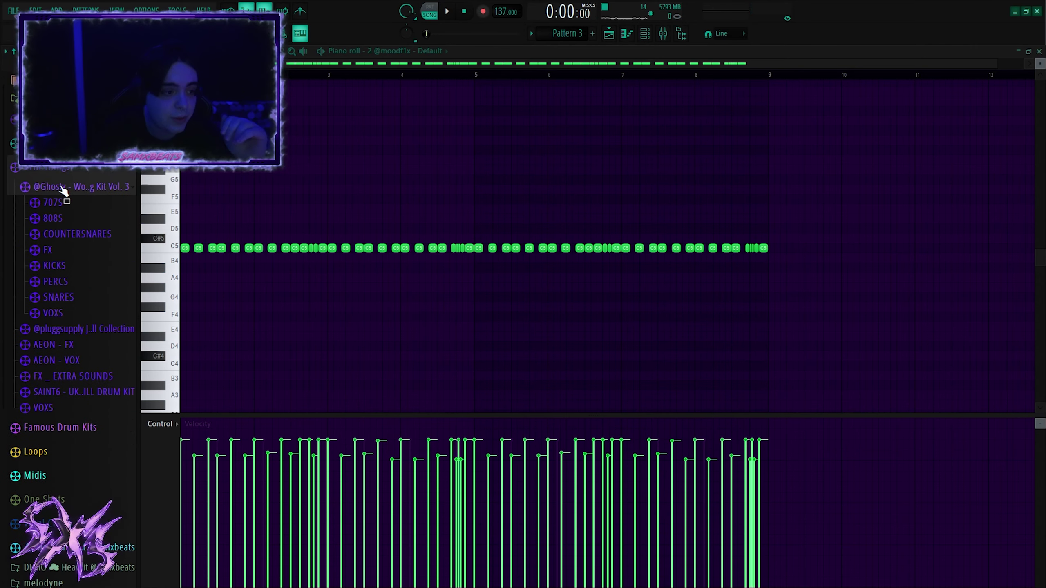
click(64, 265)
click(64, 282)
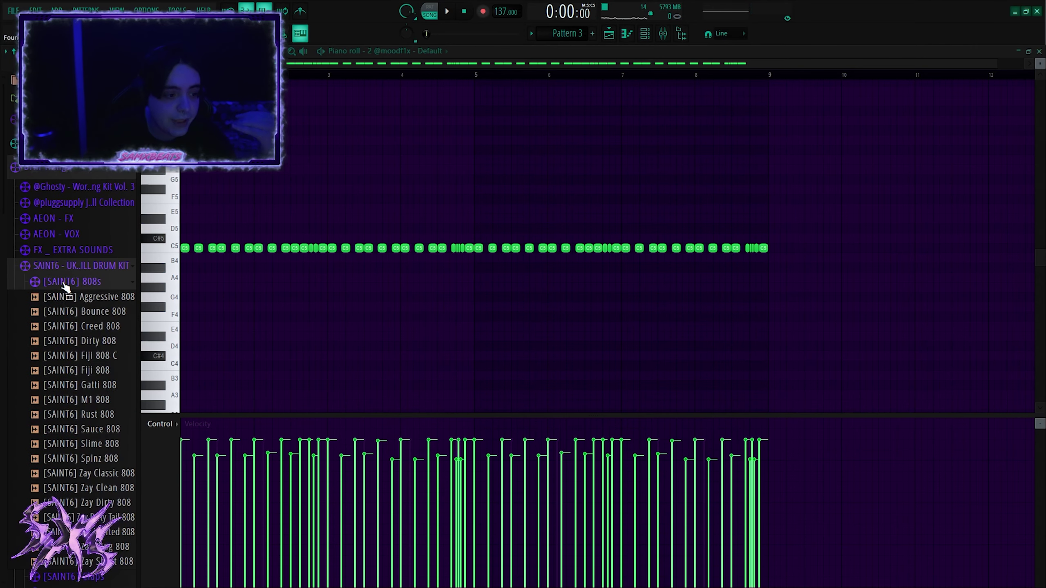
drag(639, 84, 233, 225)
right_click(231, 224)
click(257, 219)
scroll(196, 245, up, 4)
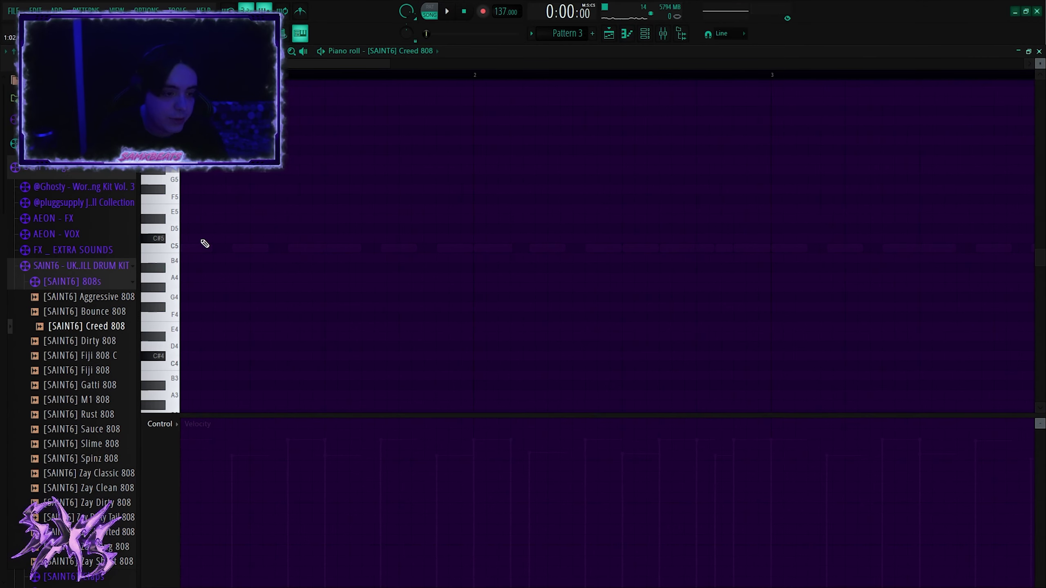
Place six-step C#5 notes for the Creed 808 at the start of bar 1 and on the second beat of bar 2
click(613, 35)
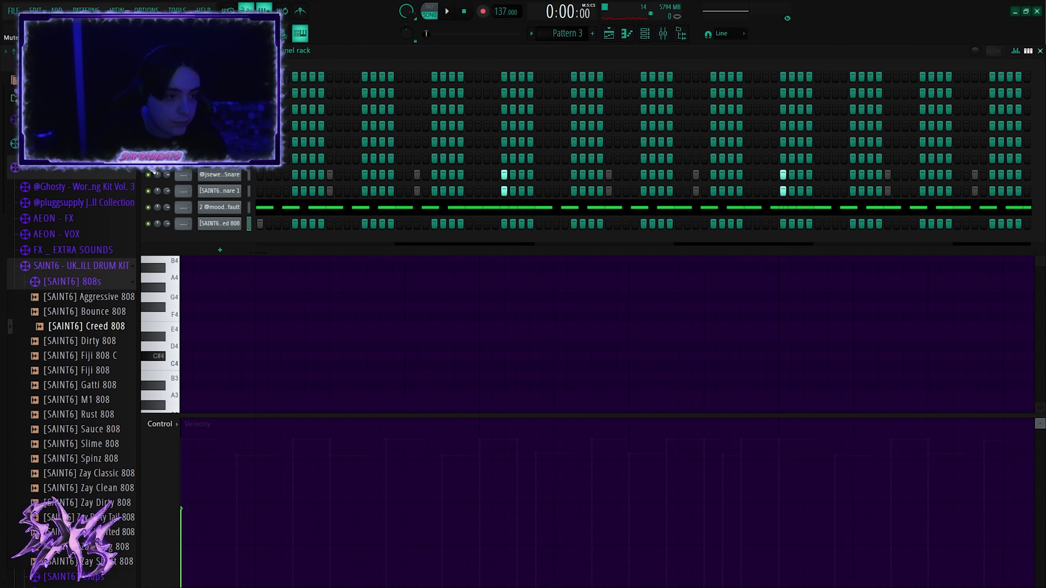
click(243, 304)
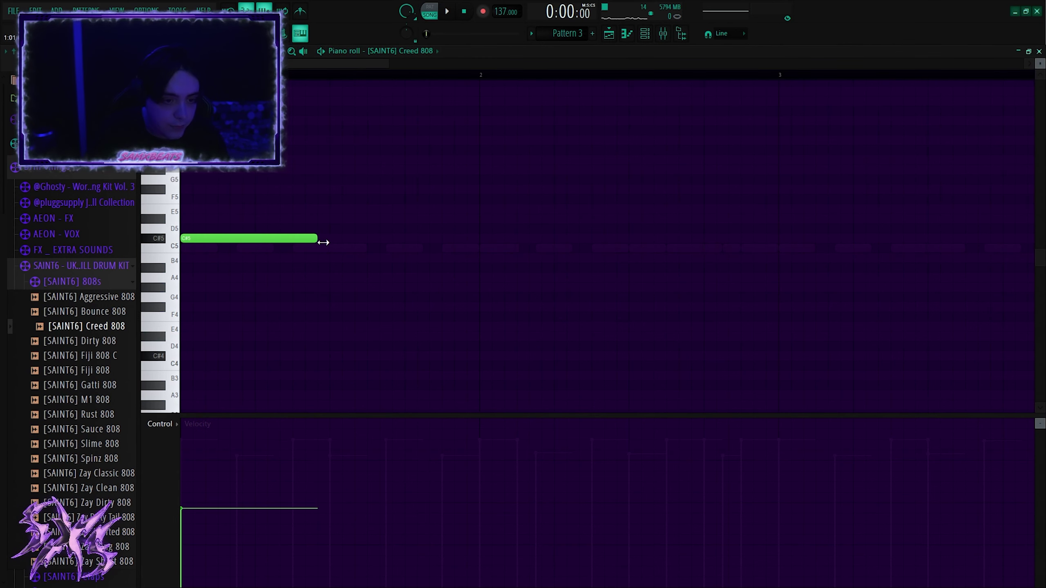
key(space)
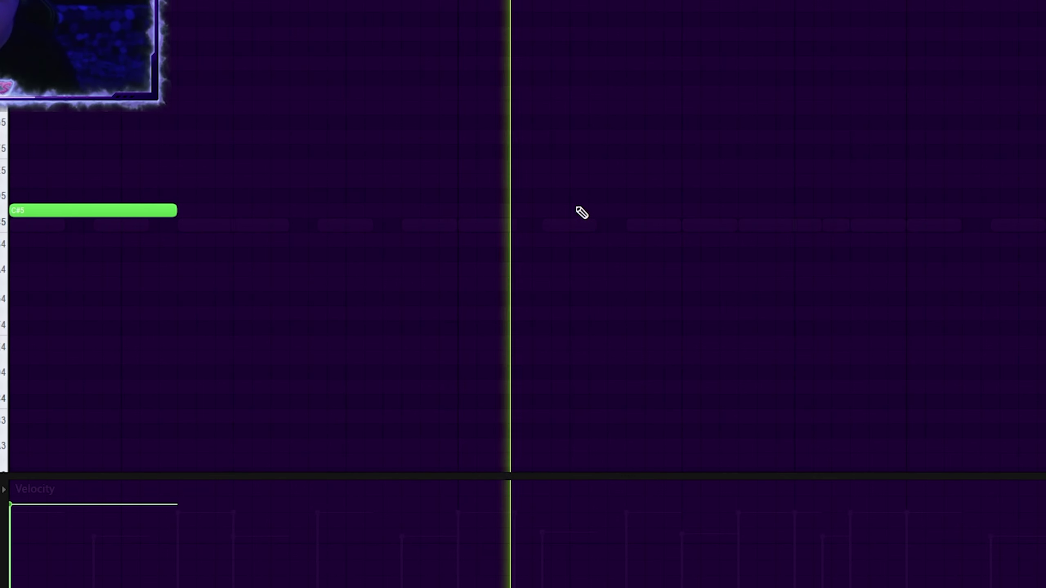
click(580, 213)
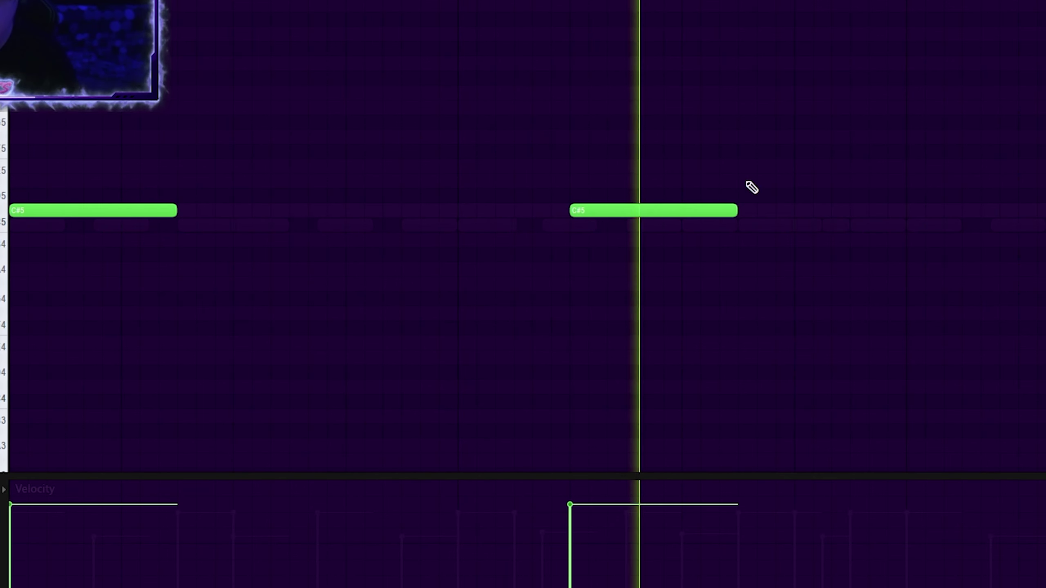
key(F6)
click(135, 289)
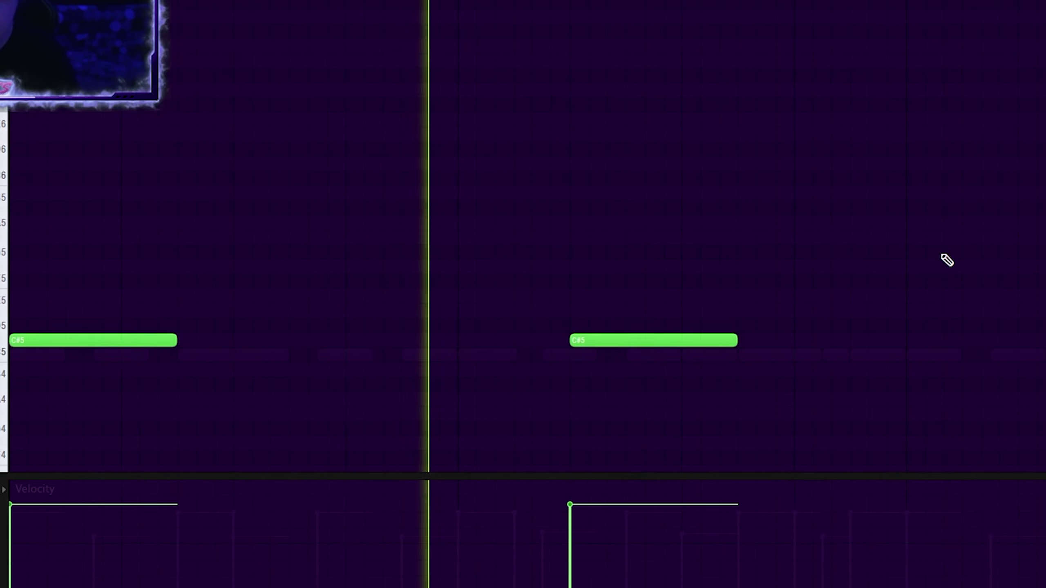
Add consecutive two-step E6, G#5 and A5 notes after the C#5 in bar 2 and play back the 808
scroll(906, 249, up, 3)
click(547, 136)
scroll(688, 143, up, 2)
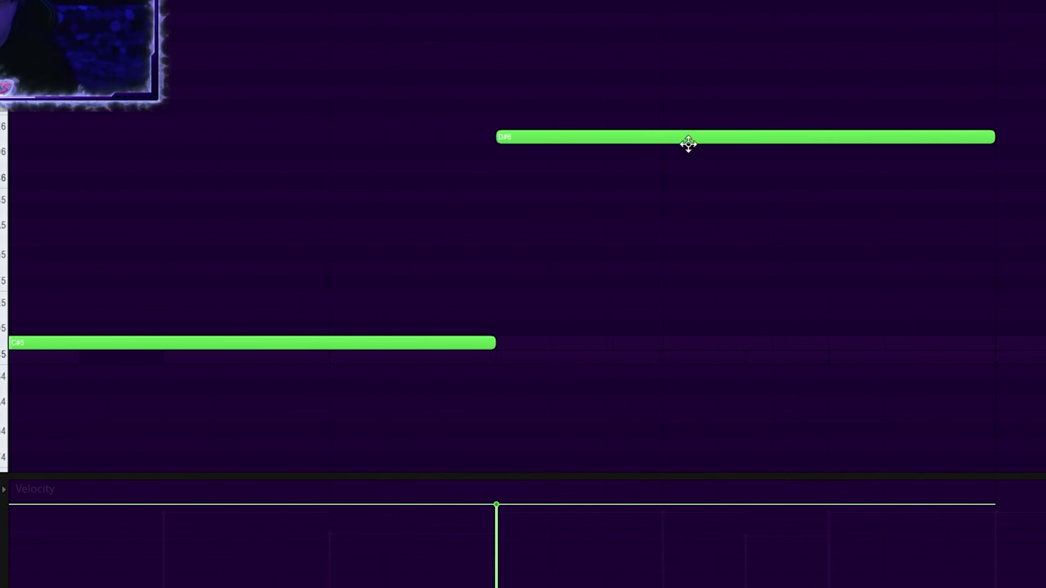
mouse_move(994, 138)
mouse_down()
mouse_move(688, 142)
mouse_move(630, 117)
mouse_move(787, 171)
mouse_up()
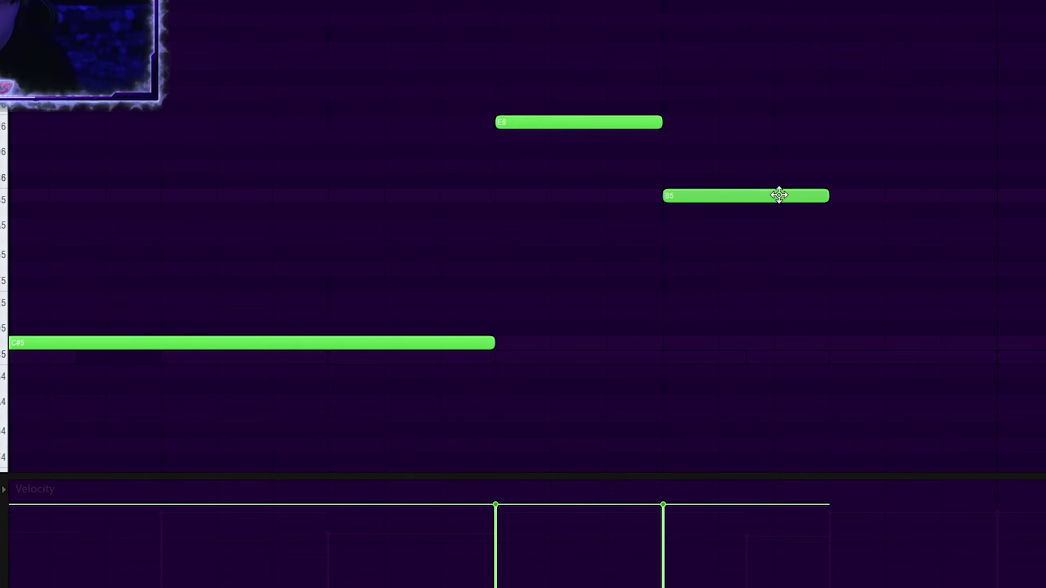
key(space)
scroll(740, 278, down, 10)
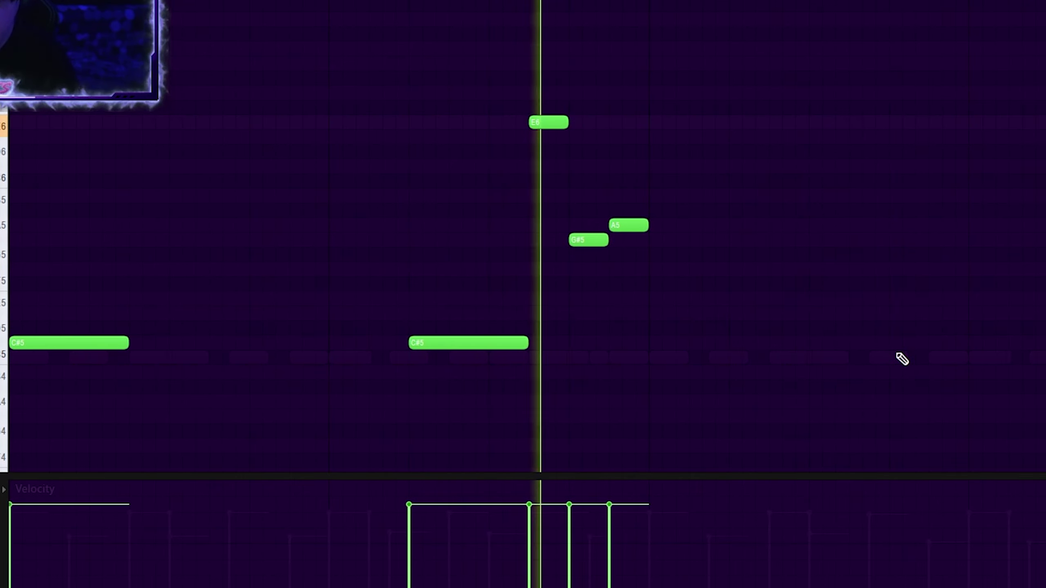
Duplicate the two-bar Creed 808 phrase into bars 3 and 4
drag(1044, 366, 89, 111)
ctrl+click(758, 258)
scroll(912, 288, up, 6)
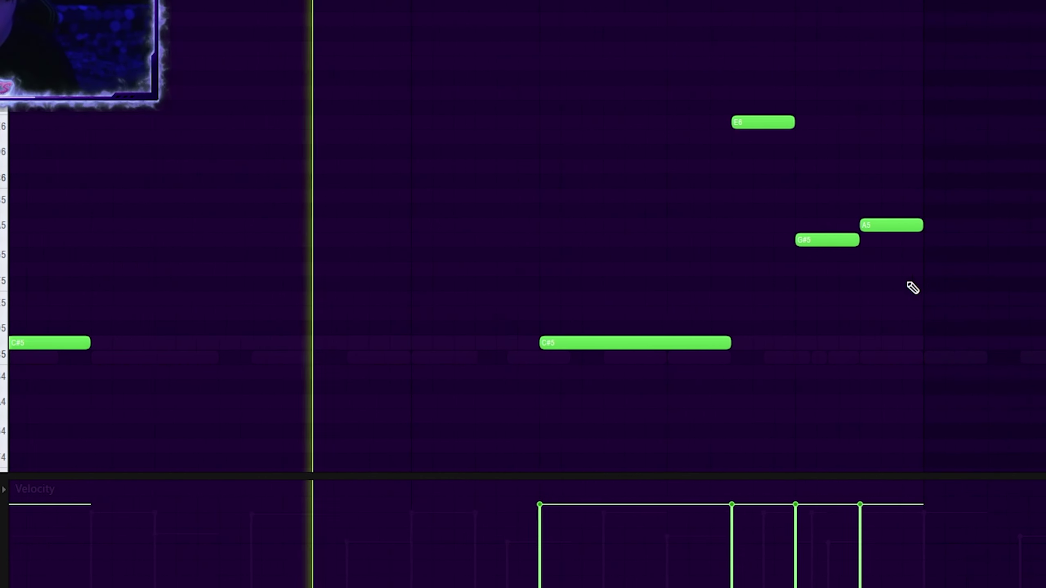
Shorten the E6, G#5 and A5 notes at the end of bar 4
drag(920, 284, 664, 93)
key(space)
drag(739, 123, 677, 123)
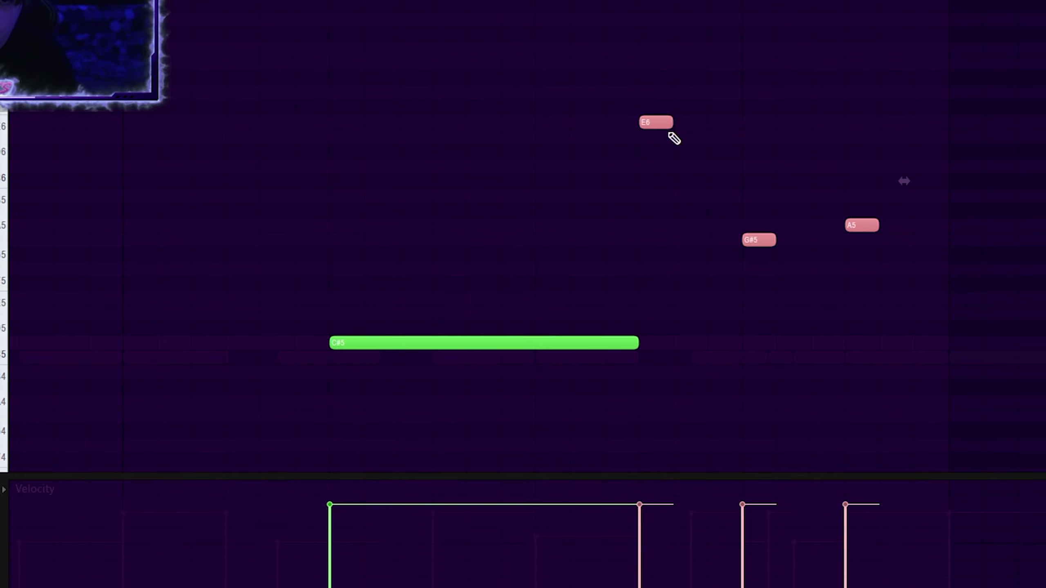
Shorten the C#5 in bar 4 and add one short E6 two steps before the existing E6
drag(472, 343, 577, 109)
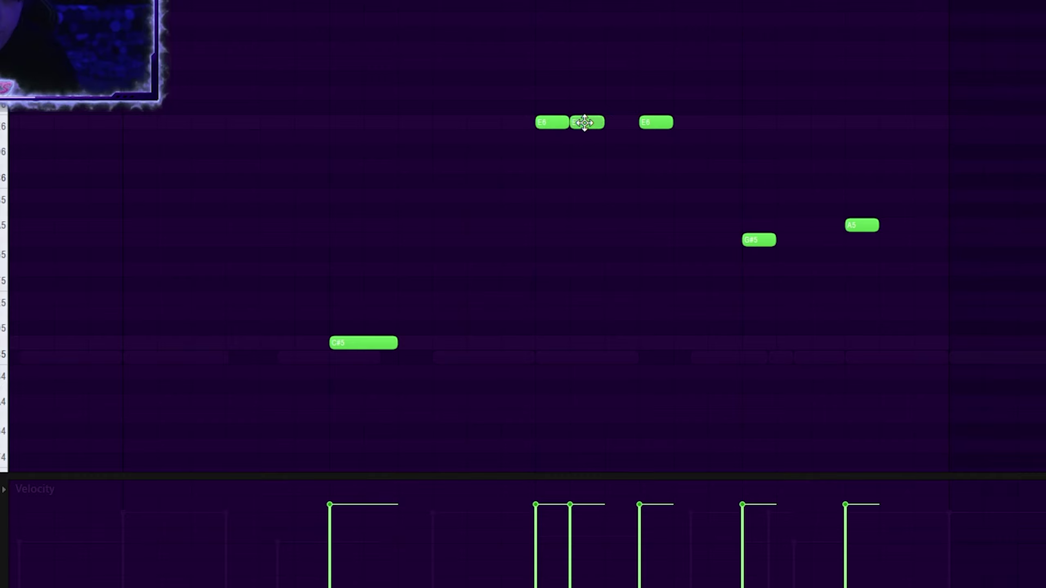
key(space)
right_click(613, 122)
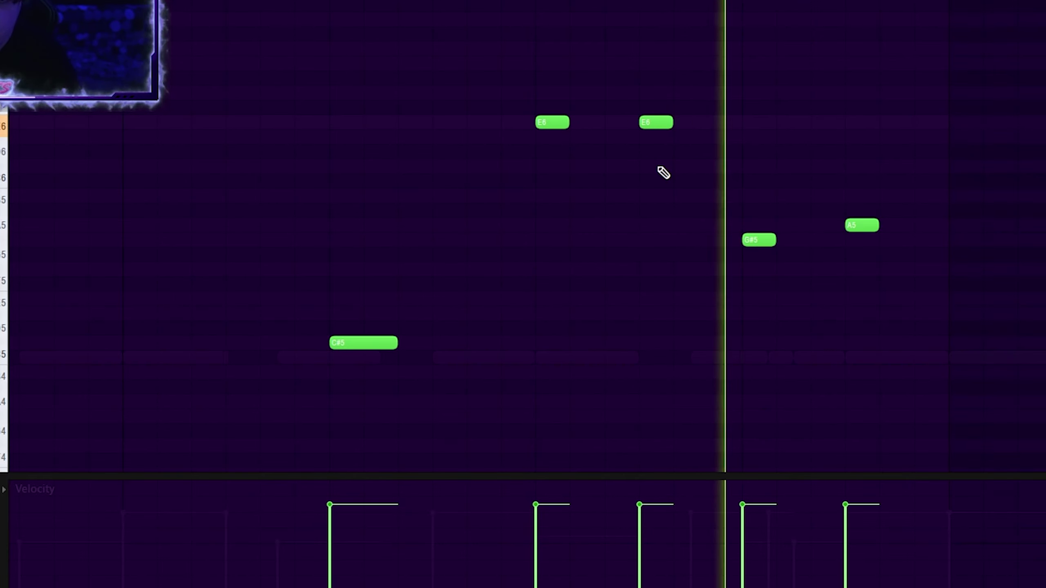
scroll(663, 170, down, 5)
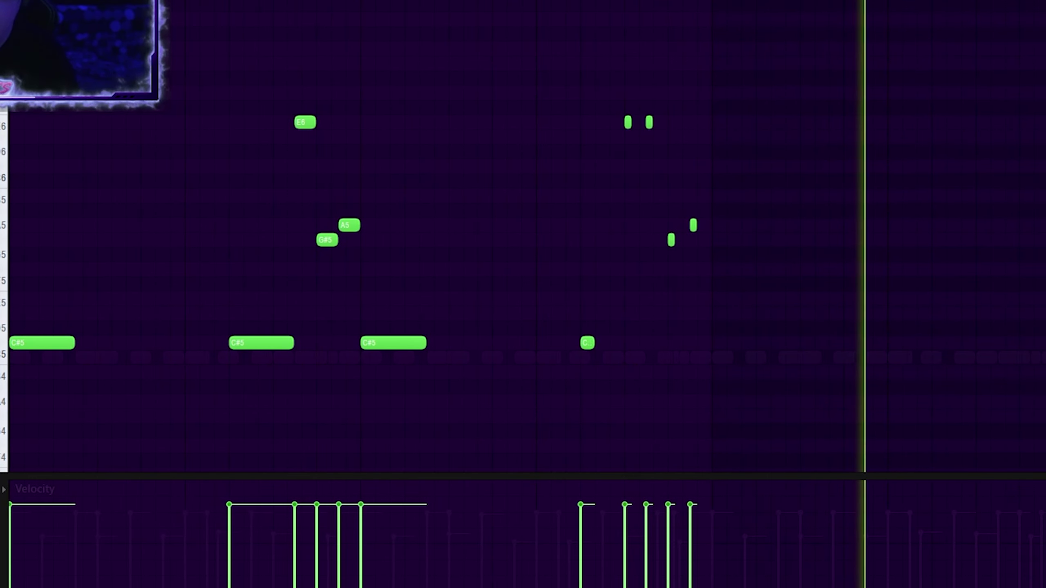
Duplicate the entire four-bar Creed 808 phrase into bars 5 to 8
key(ctrl+a)
key(ctrl+b)
scroll(530, 196, down, 2)
scroll(530, 197, up, 1)
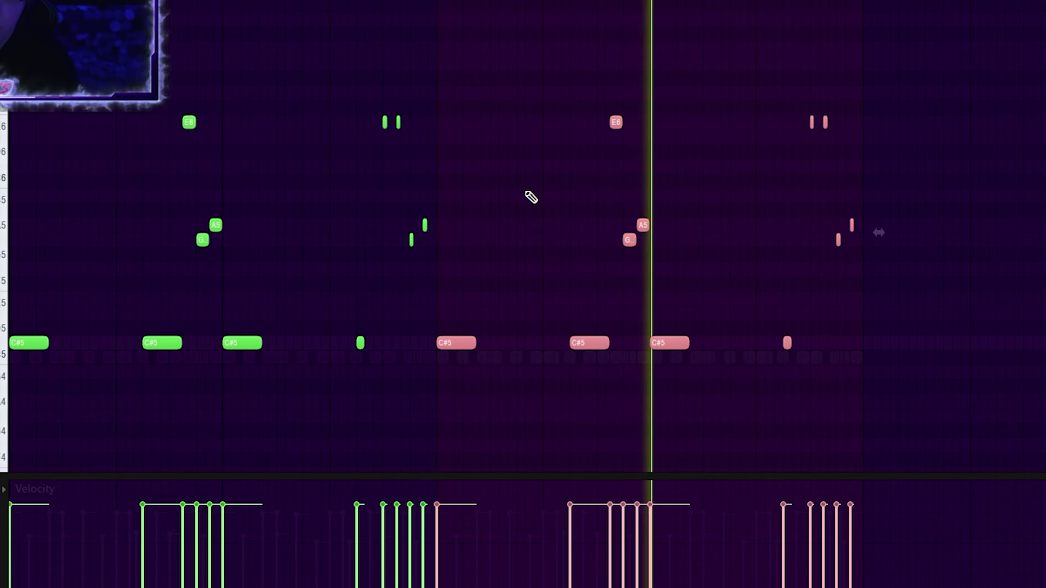
Raise the velocity of all Creed 808 notes across the eight bars and stop playback
drag(1024, 406, 37, 109)
scroll(216, 159, up, 2)
key(space)
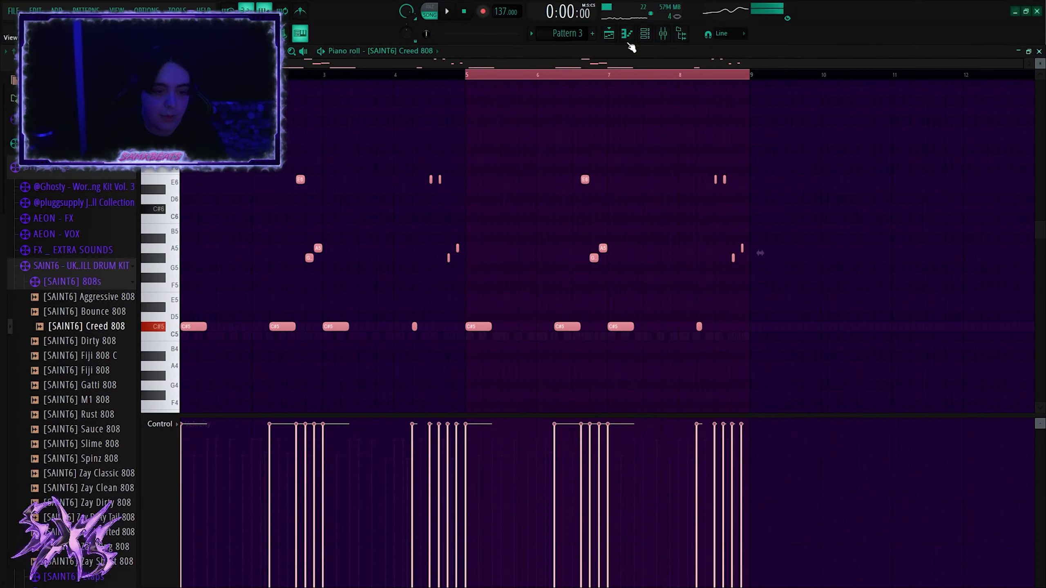
Check the Creed 808 channel's sampler settings and return to its piano roll
click(644, 33)
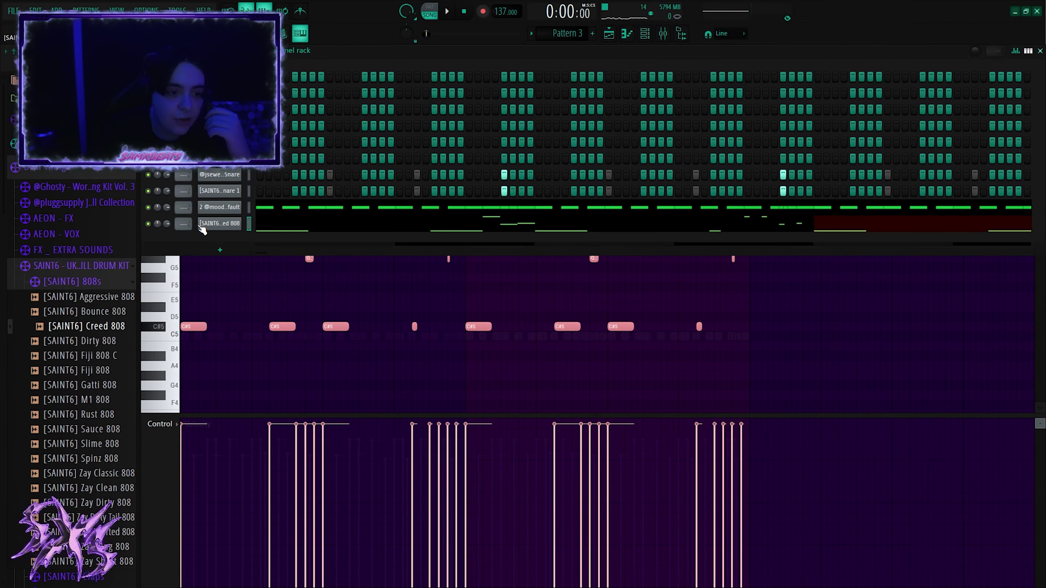
click(203, 225)
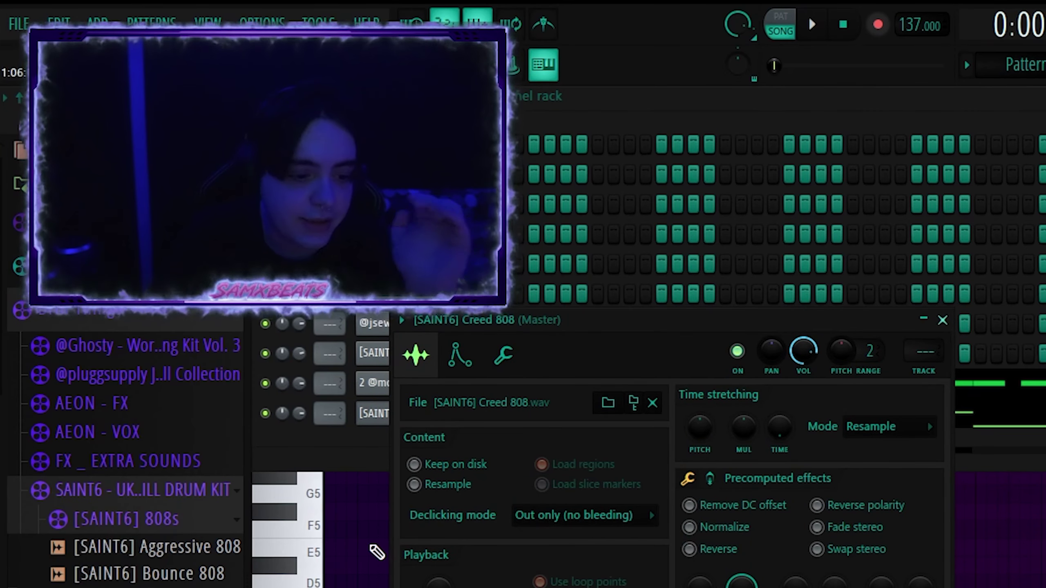
click(372, 550)
Examine the Creed 808 note placement across the eight bars and play back the phrase
scroll(420, 550, up, 4)
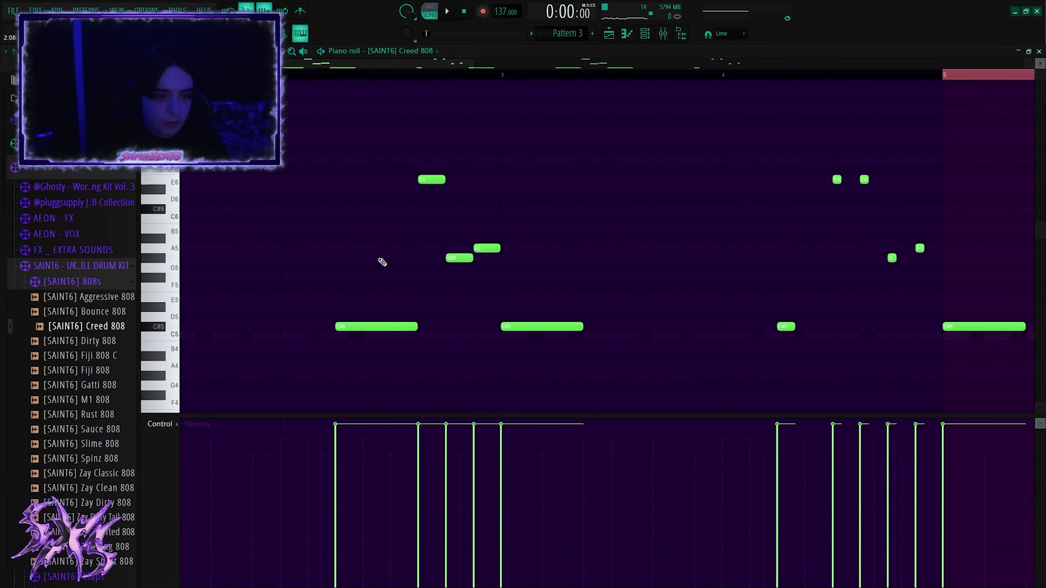
scroll(383, 262, up, 2)
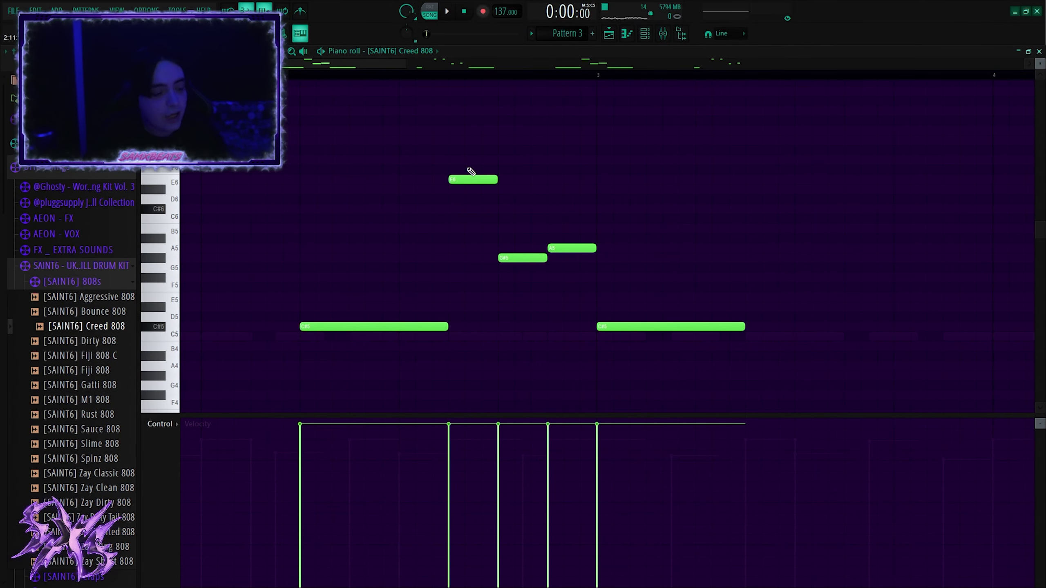
drag(578, 282, 448, 154)
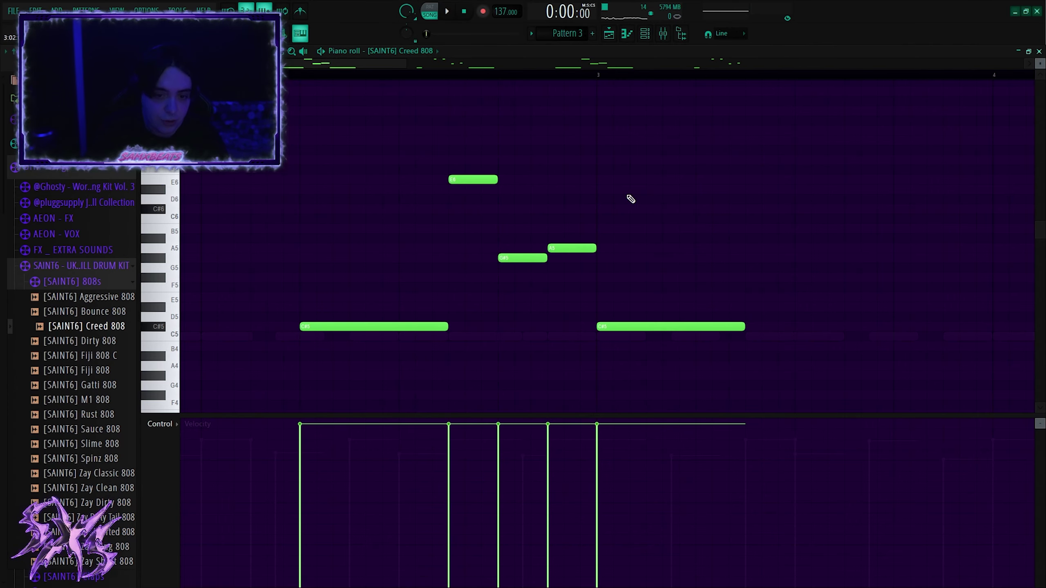
scroll(630, 199, down, 2)
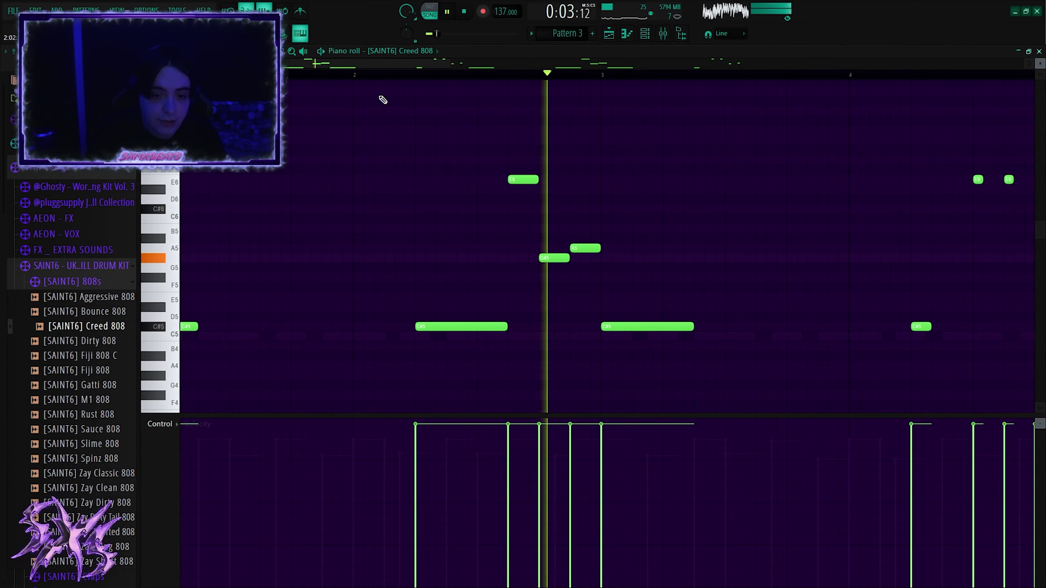
key(space)
scroll(703, 204, down, 2)
scroll(703, 205, down, 2)
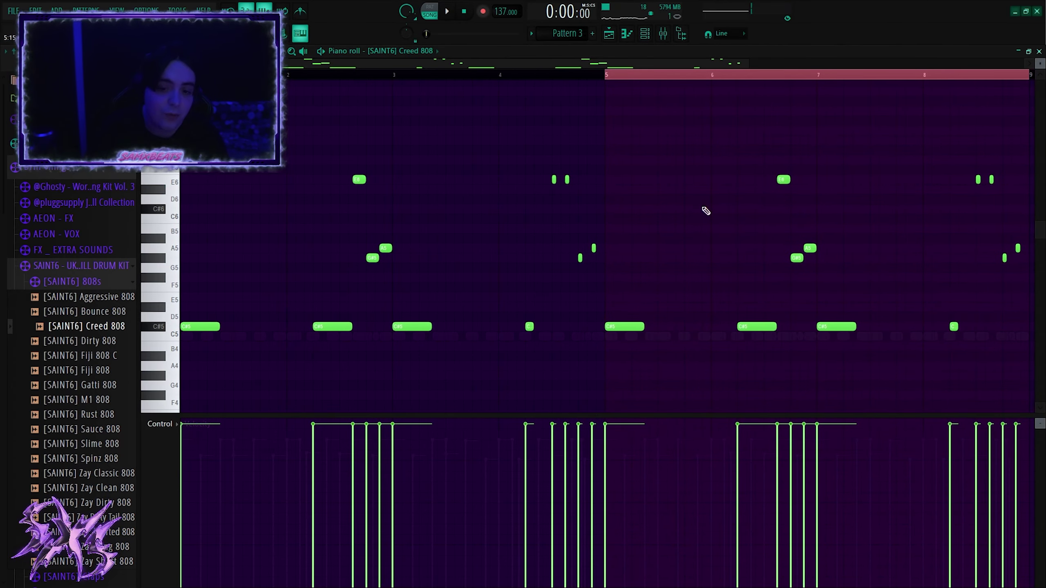
scroll(479, 297, up, 3)
scroll(471, 297, down, 3)
scroll(471, 297, down, 1)
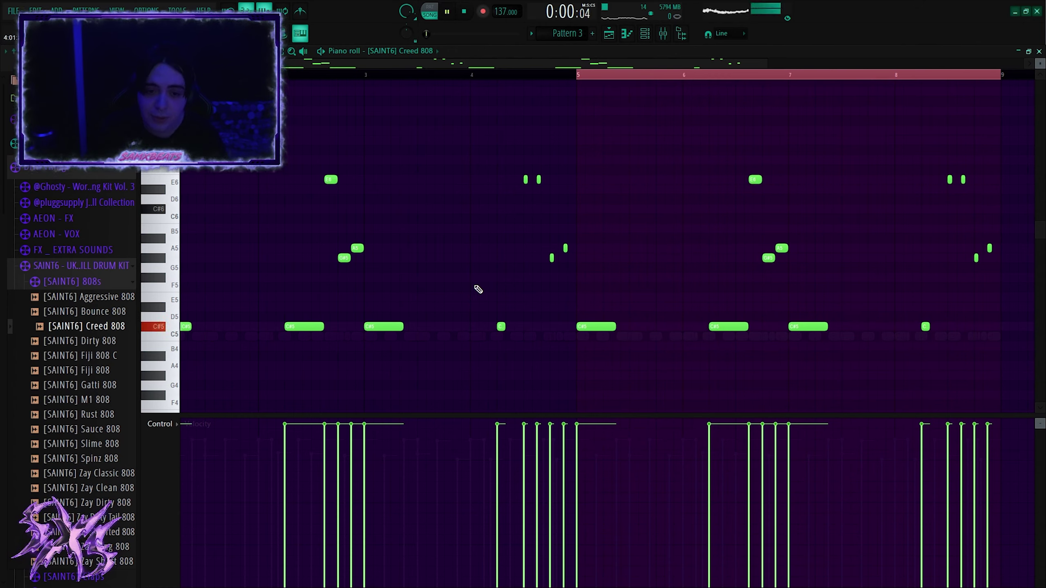
Add short A5 and G#5 notes on steps 1 and 3 of bar 4, ahead of the short C#5
scroll(412, 301, down, 1)
scroll(453, 300, up, 8)
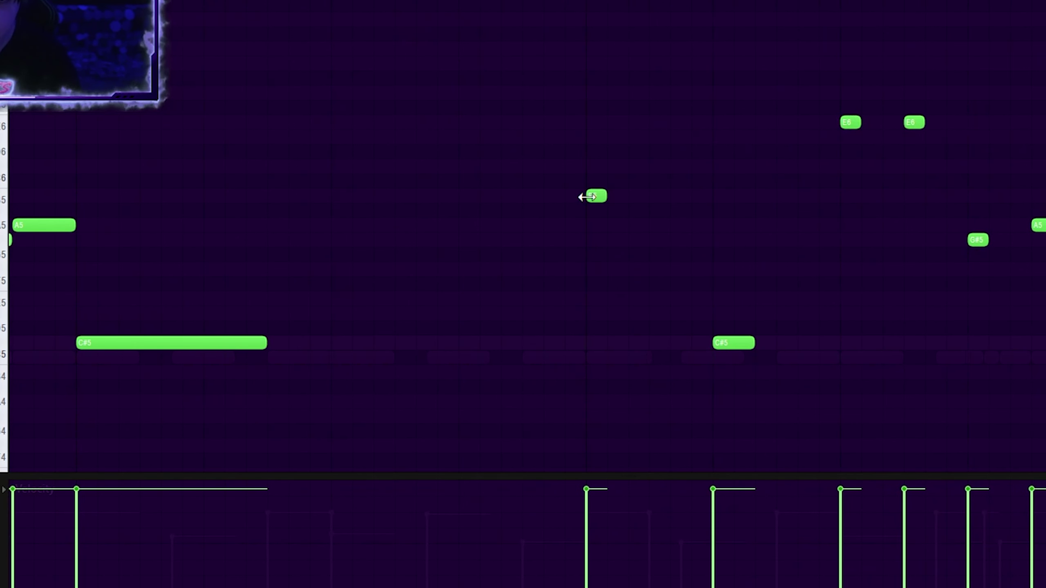
click(657, 196)
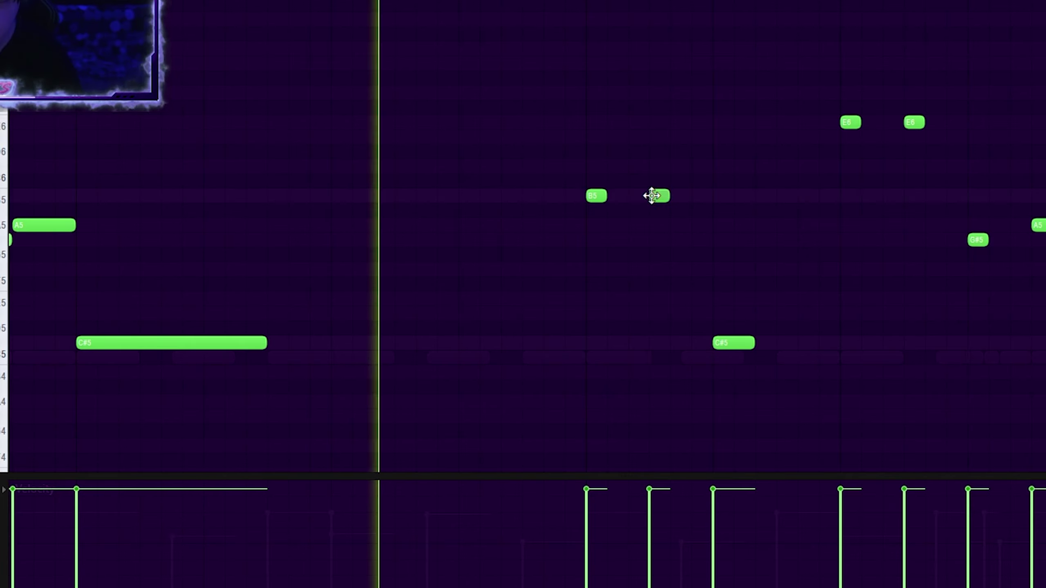
drag(700, 189, 596, 238)
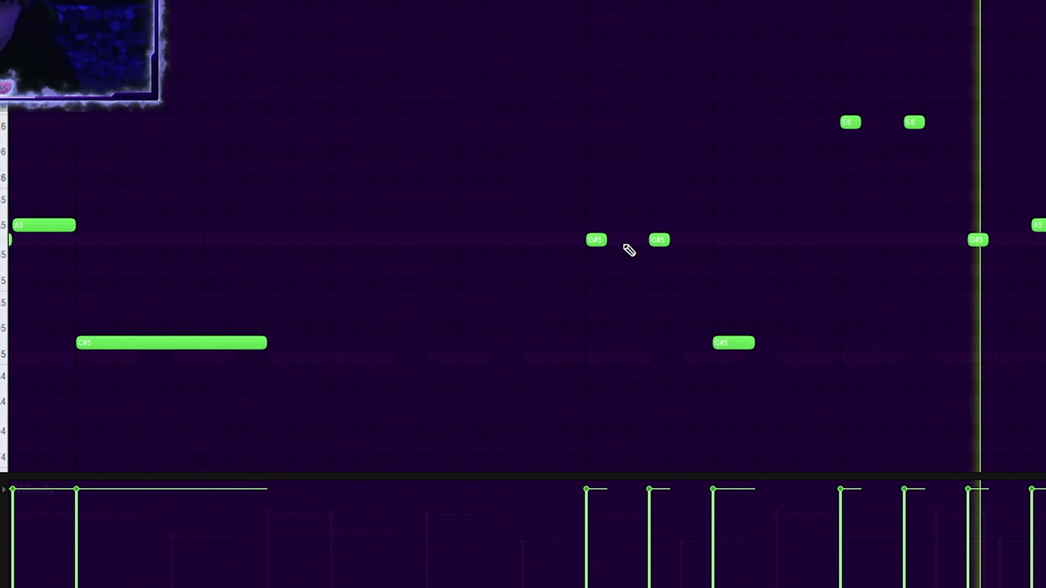
drag(593, 239, 593, 224)
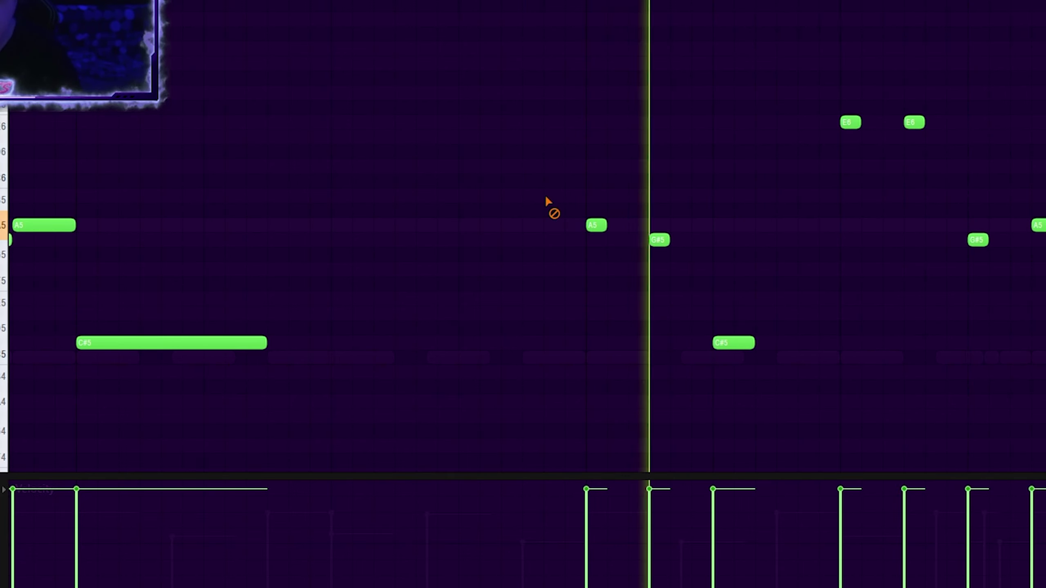
Move the short C#5 note in bar 4 up to F#5 and delete the long C#5 note at the start of bar 5
scroll(552, 202, down, 2)
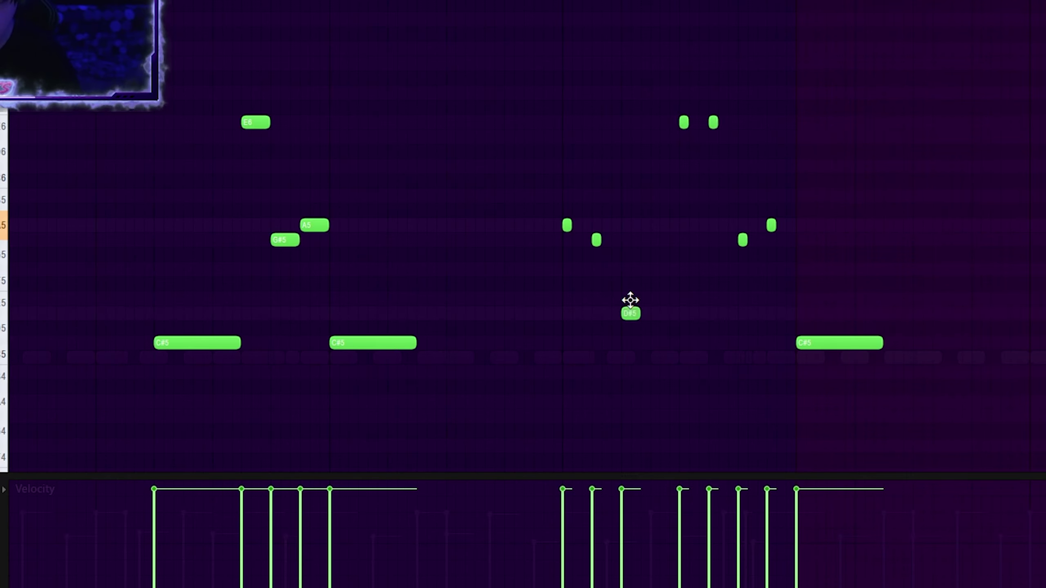
drag(630, 311, 630, 266)
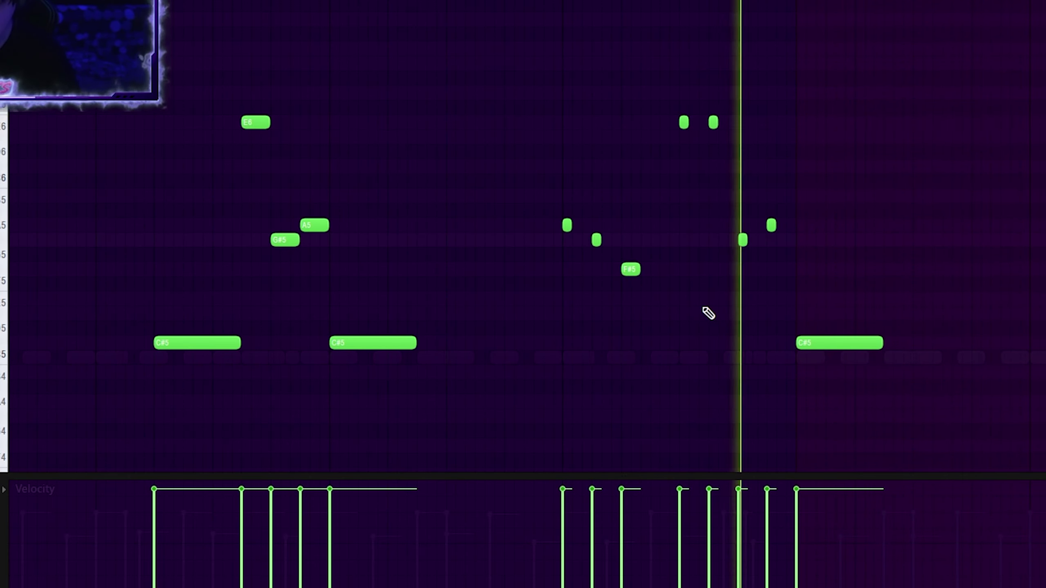
scroll(676, 299, down, 2)
scroll(570, 287, down, 1)
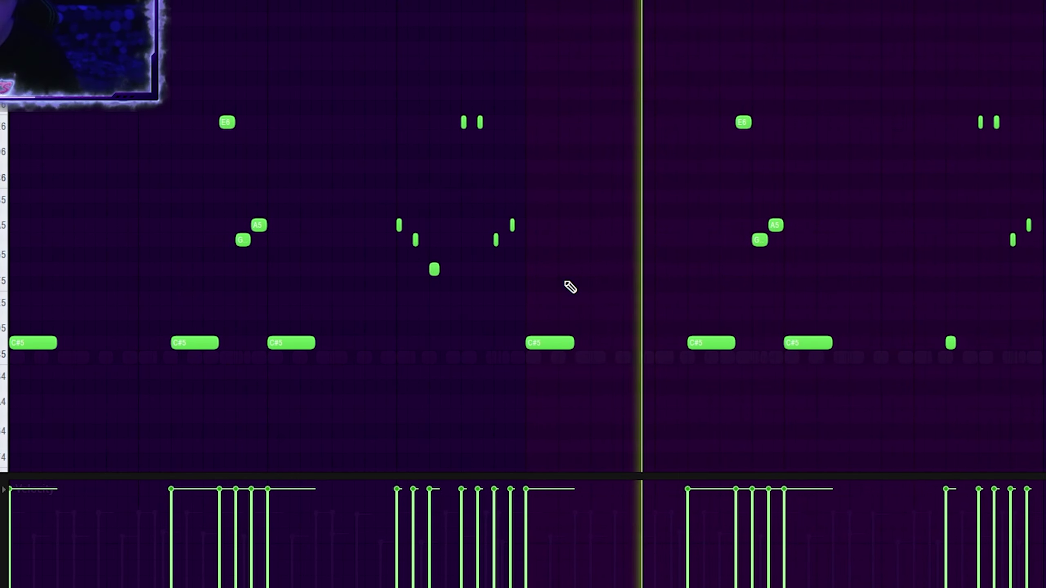
right_click(550, 342)
scroll(758, 364, down, 1)
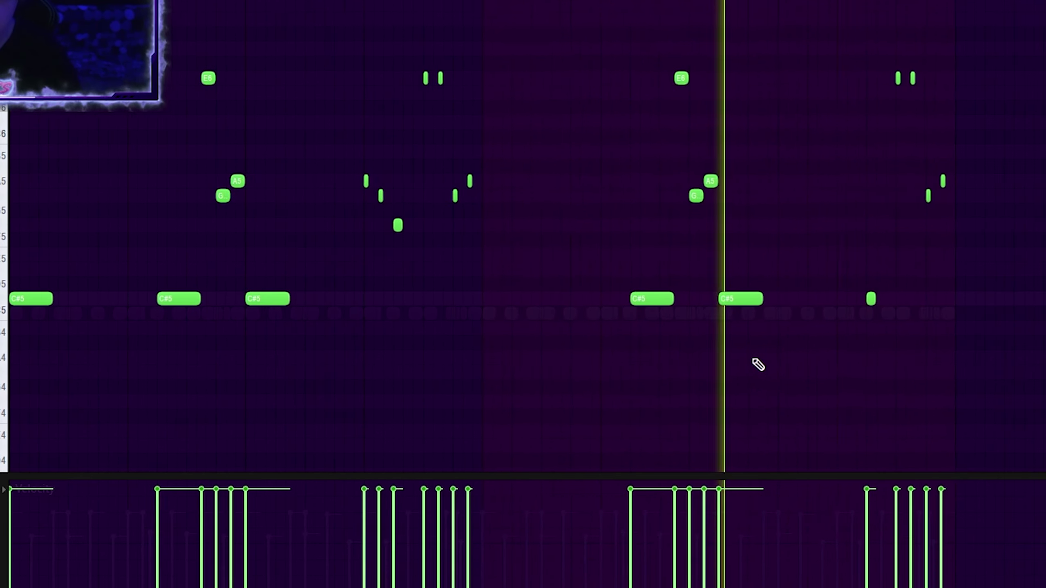
Load the Distorted Kick sample from the [SAINT6] Kicks folder as a new channel
drag(1044, 363, 8, 25)
click(645, 34)
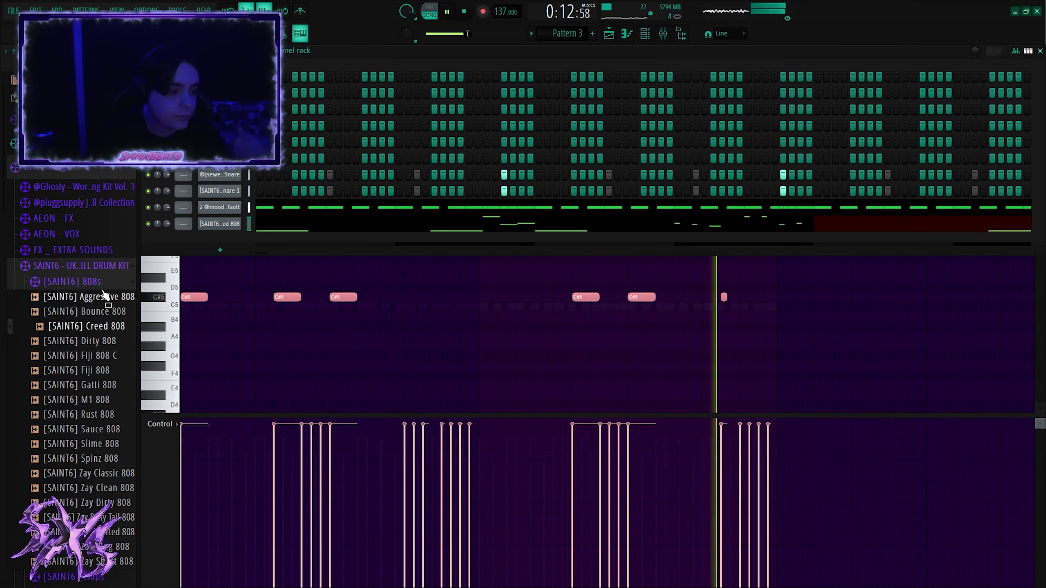
click(98, 283)
click(78, 359)
click(82, 287)
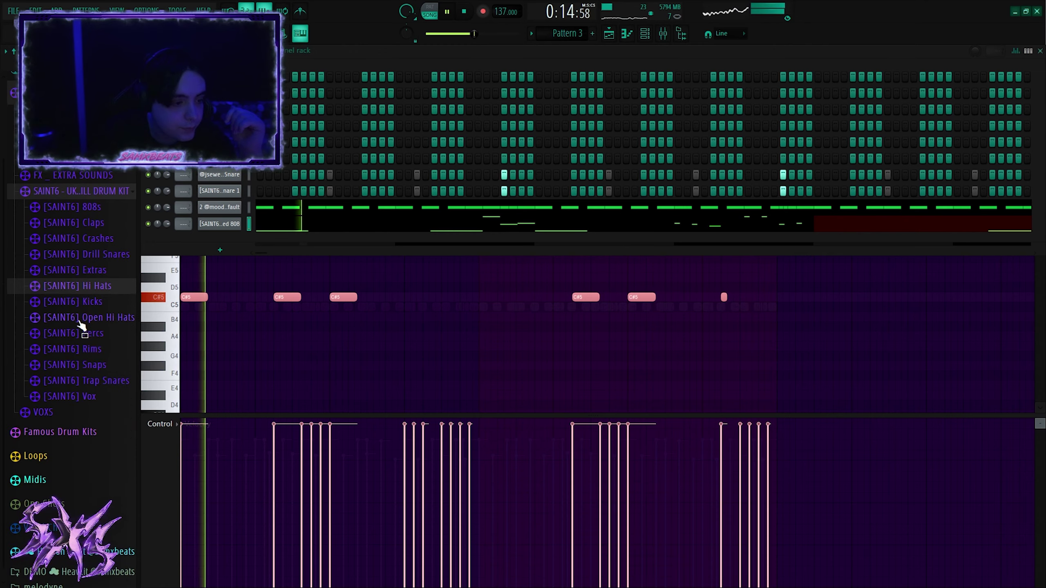
click(74, 303)
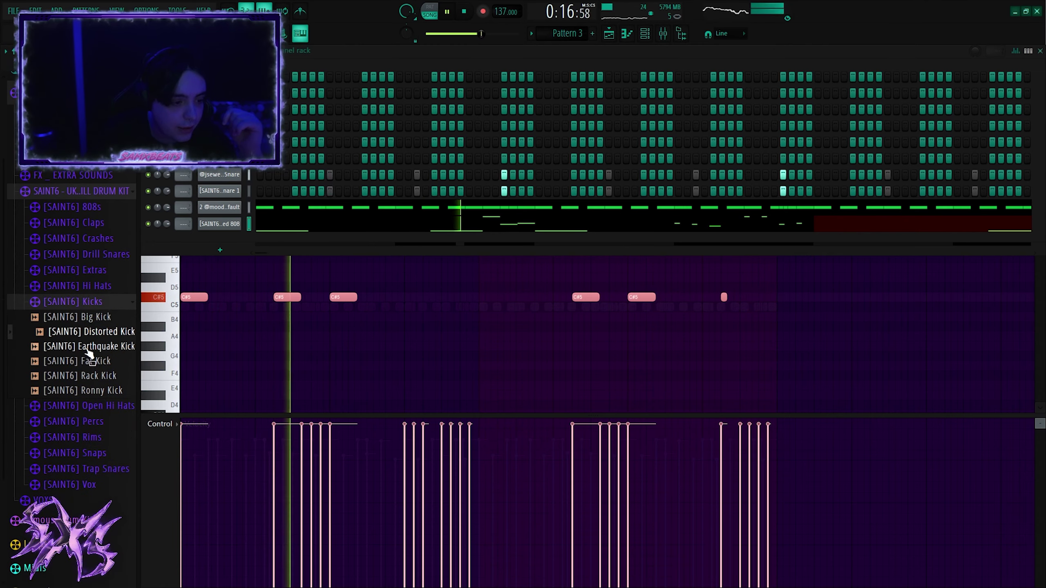
drag(83, 332, 253, 246)
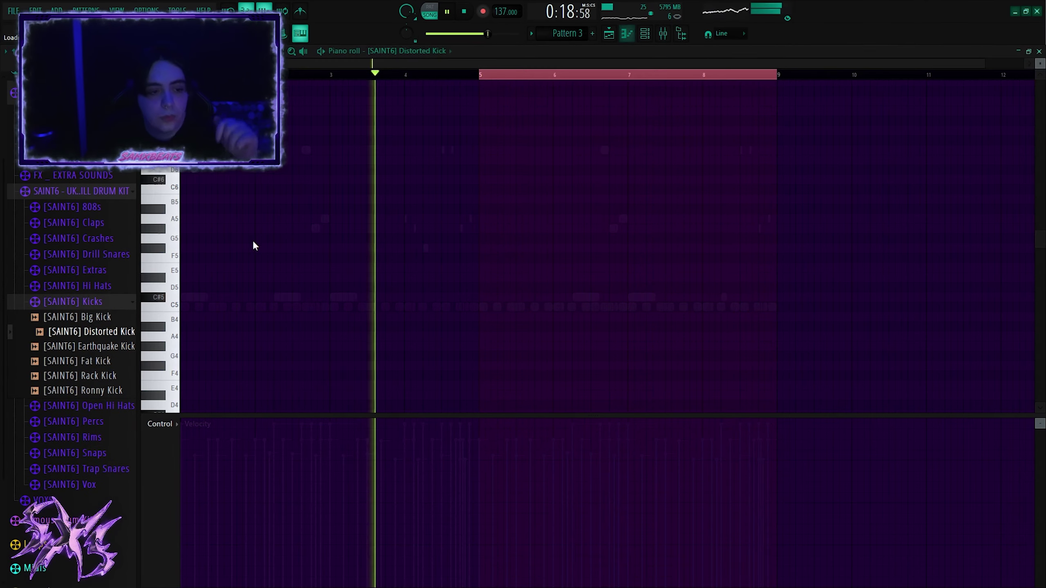
Place C5 kick notes on steps 1 and 15 of bar 1, step 5 of bar 2 and step 1 of bar 3
click(186, 306)
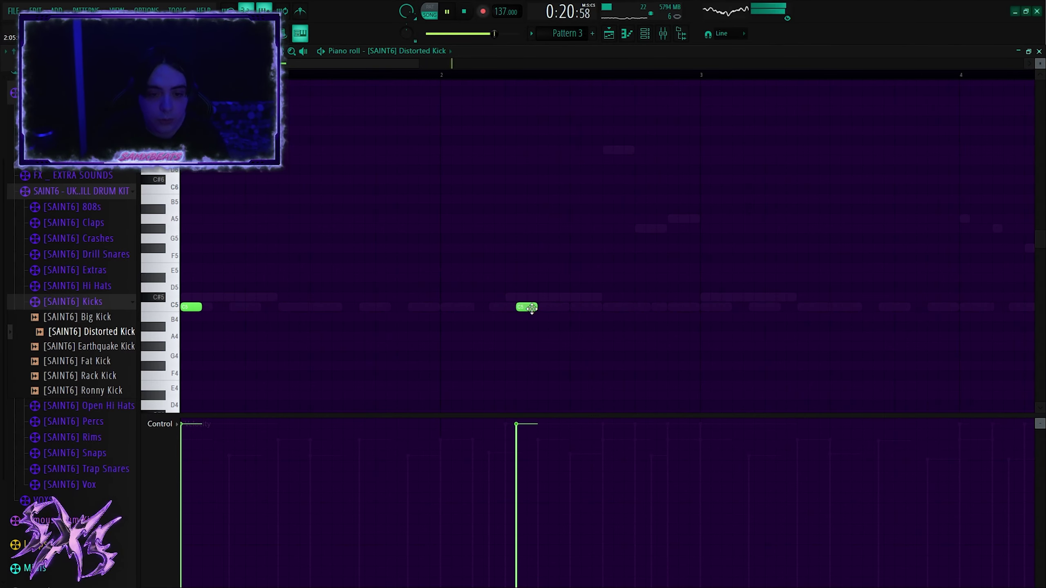
key(space)
click(416, 306)
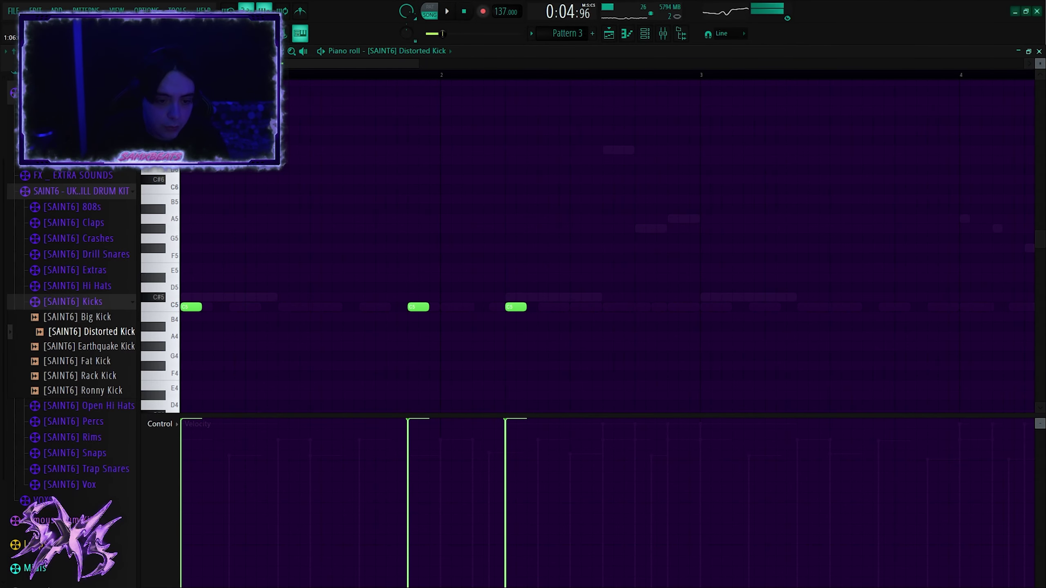
drag(590, 244, 509, 280)
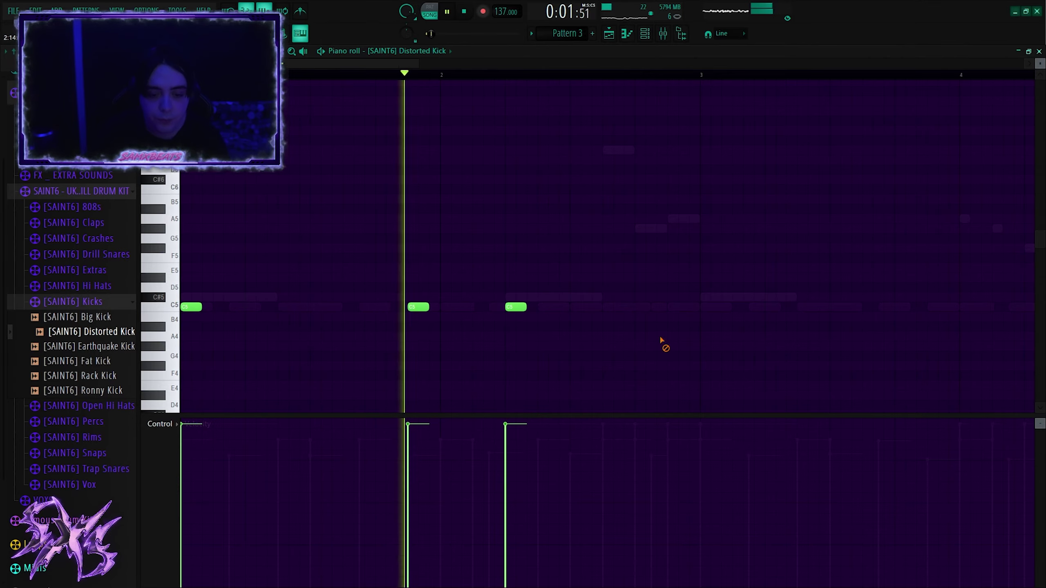
click(703, 308)
scroll(794, 337, down, 2)
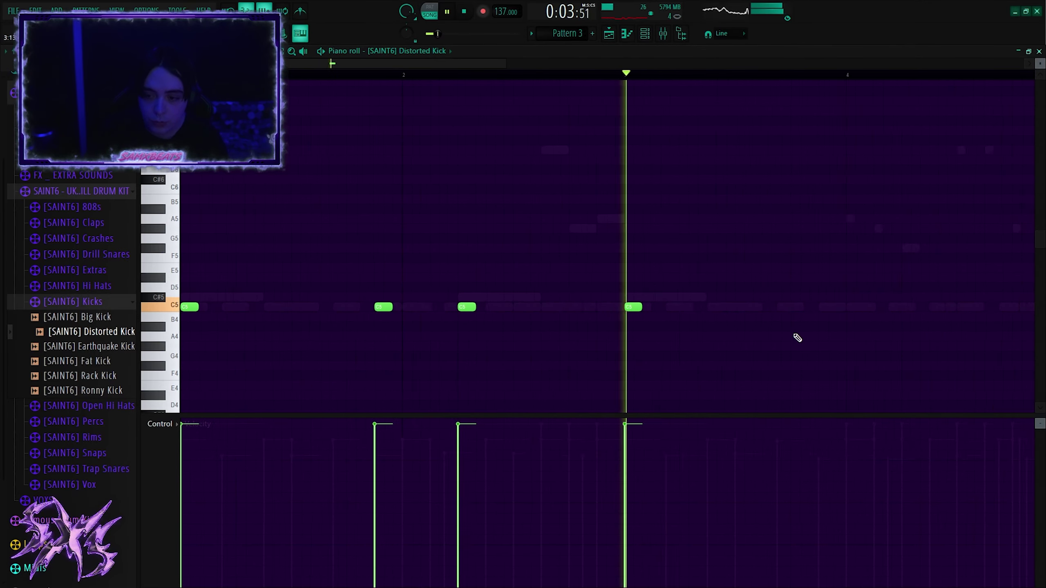
Add C5 kick notes on steps 5 and 13 of bar 4, and duplicate the four-bar kick pattern into bars 5 to 8
scroll(805, 343, up, 4)
scroll(752, 311, up, 1)
click(752, 309)
scroll(801, 343, down, 4)
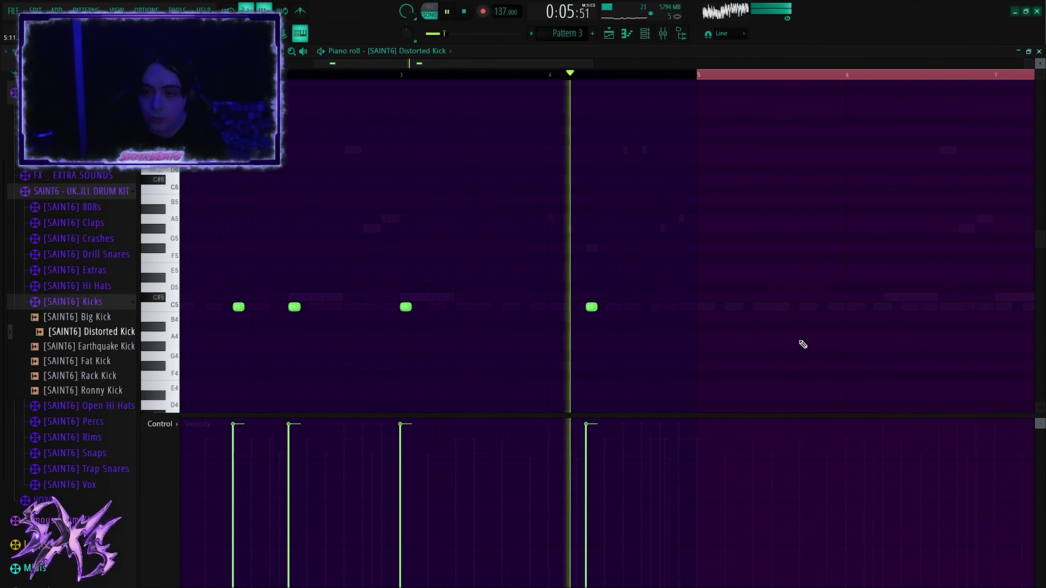
scroll(537, 312, up, 2)
click(538, 309)
scroll(614, 311, down, 5)
key(ctrl+b)
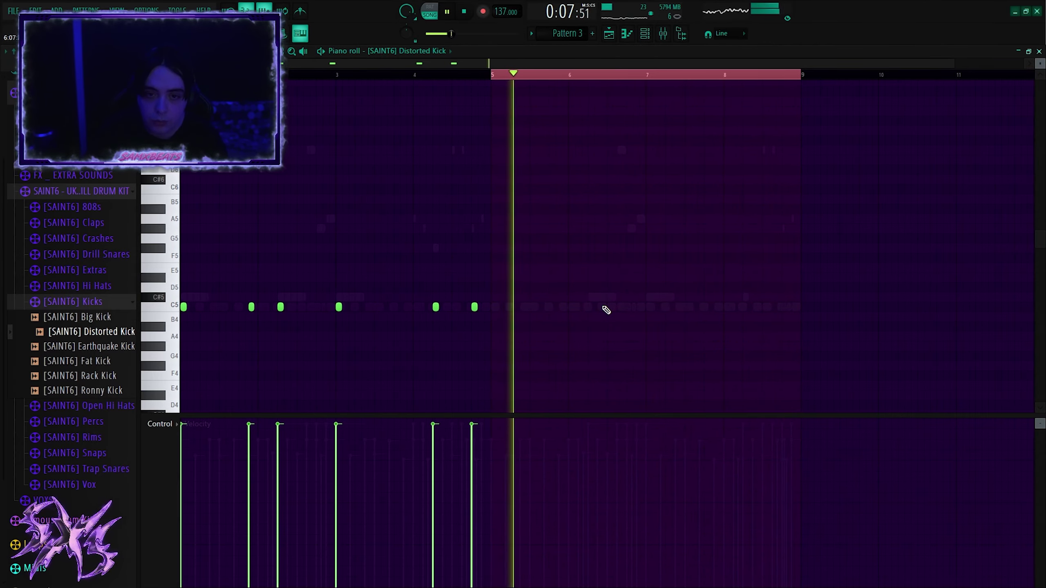
ctrl+click(881, 329)
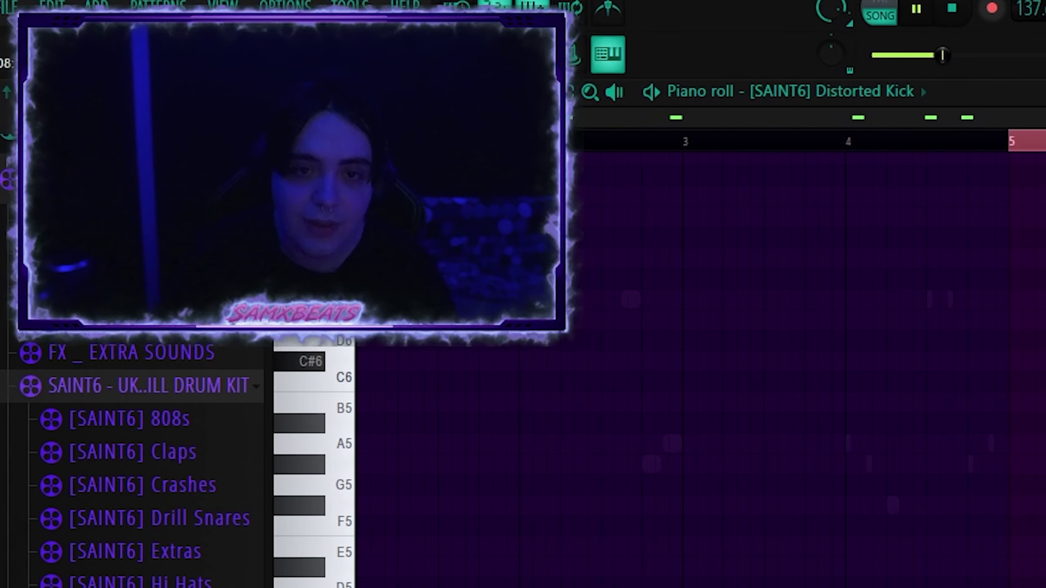
Stop playback, reopen the Creed 808 piano roll and clear the time selection over bars 5 to 8
key(space)
key(F6)
click(535, 457)
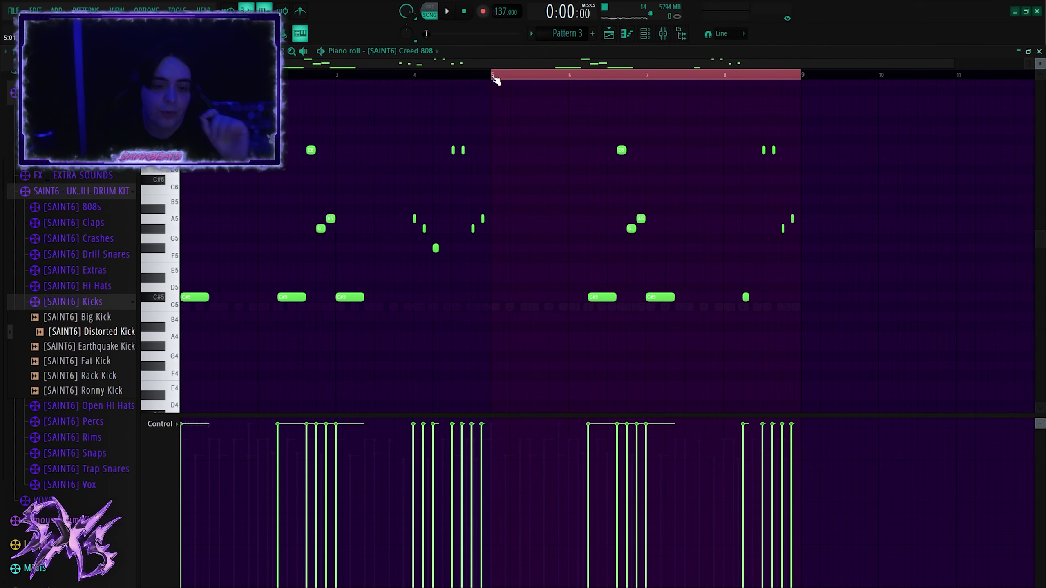
double_click(493, 77)
Try a long C5 note at the start of bar 5, play it back and remove it
scroll(479, 145, up, 5)
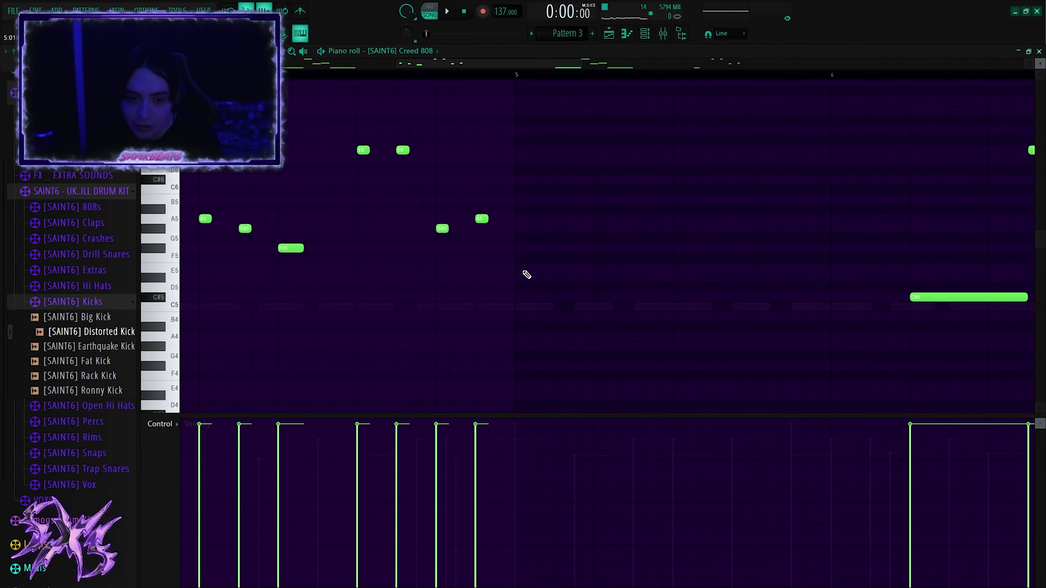
scroll(527, 274, down, 2)
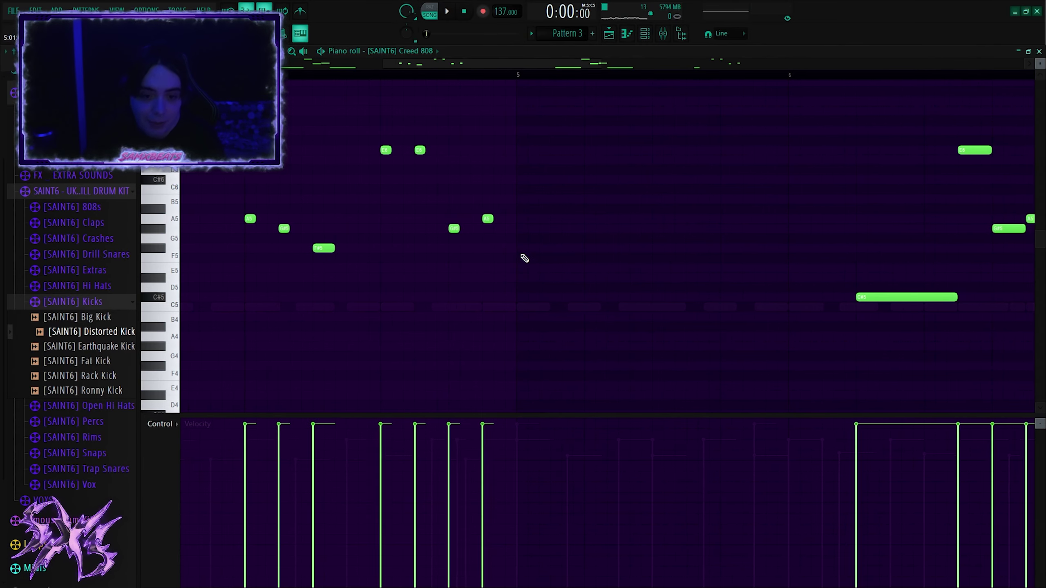
scroll(518, 315, up, 2)
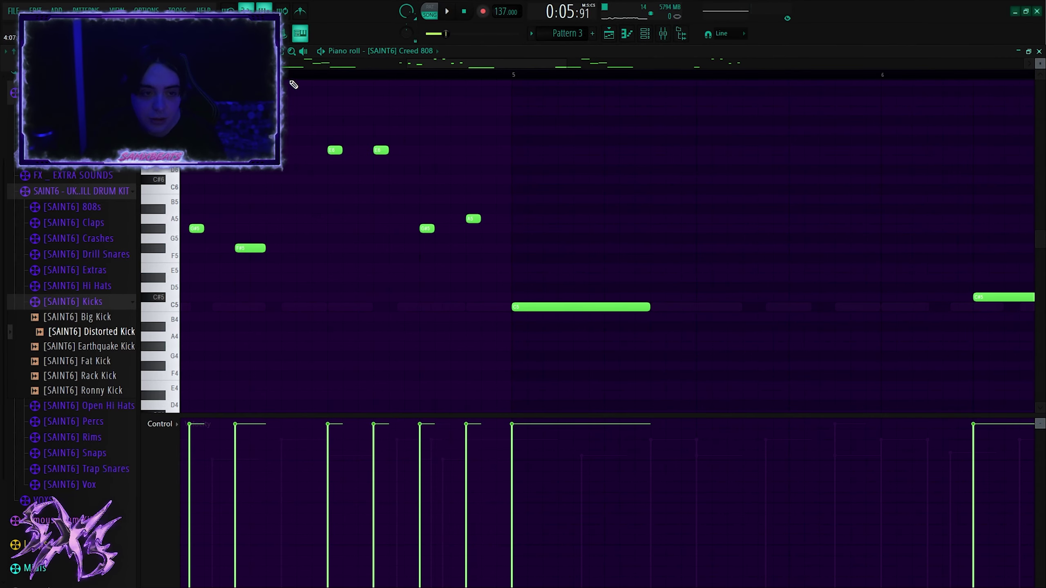
right_click(612, 307)
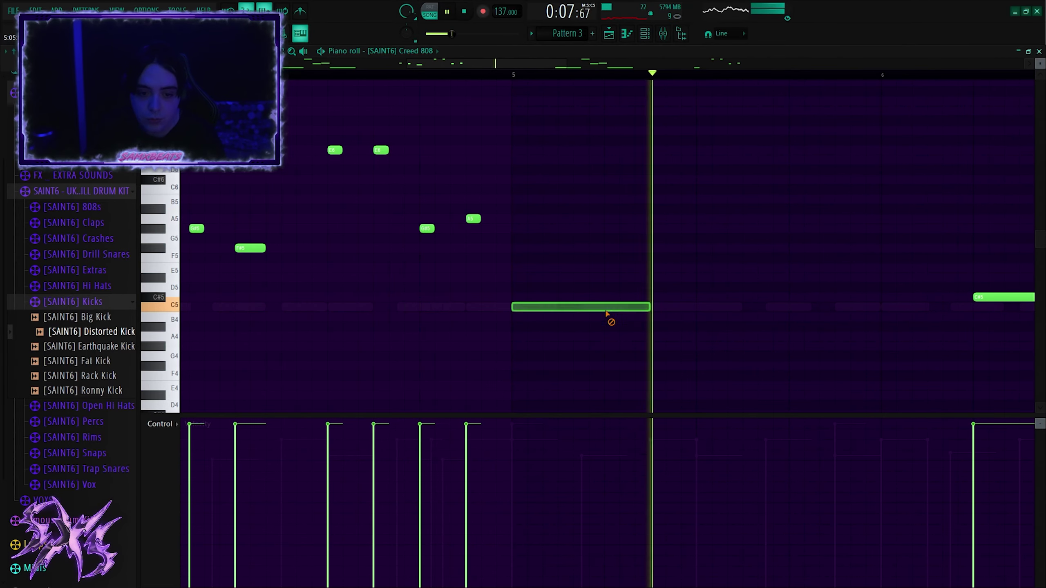
key(space)
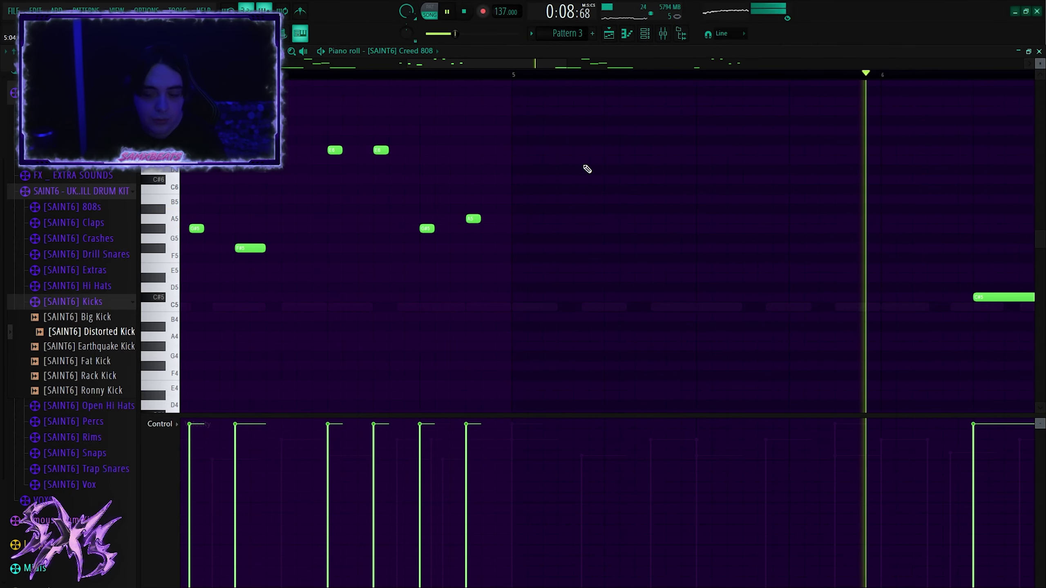
key(space)
Copy bar 4's last four notes to bar 5 step 13, moving the copied second E6 to step 14 and adding D#6 on step 15
scroll(539, 199, down, 2)
scroll(567, 254, up, 2)
drag(565, 252, 395, 127)
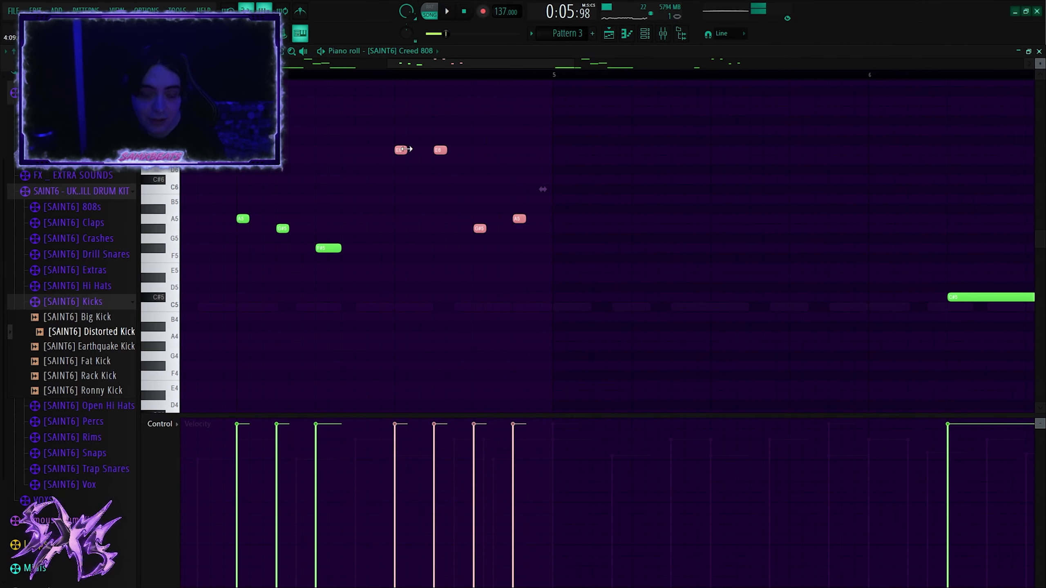
scroll(840, 177, down, 1)
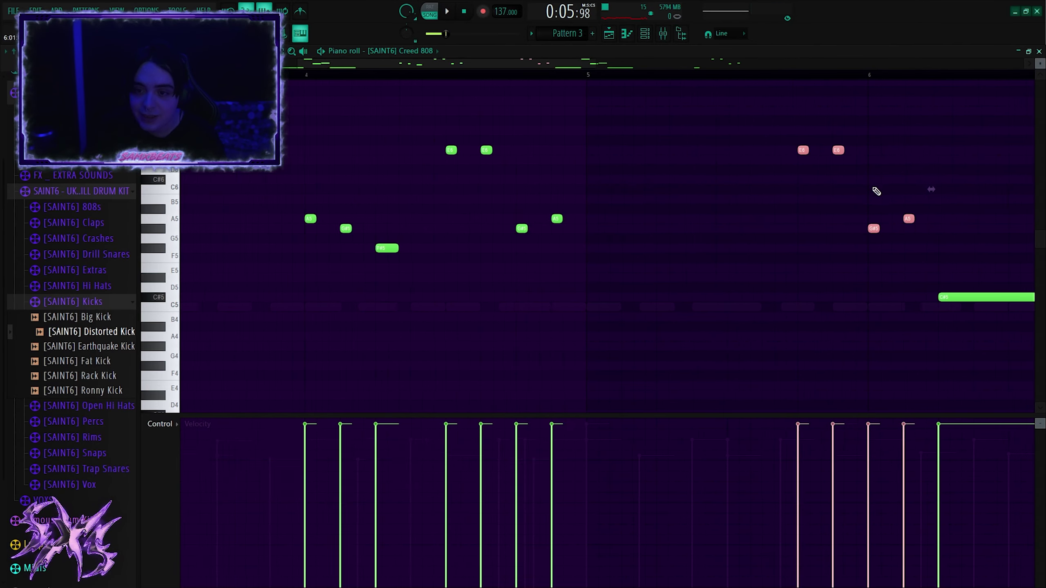
scroll(898, 214, up, 3)
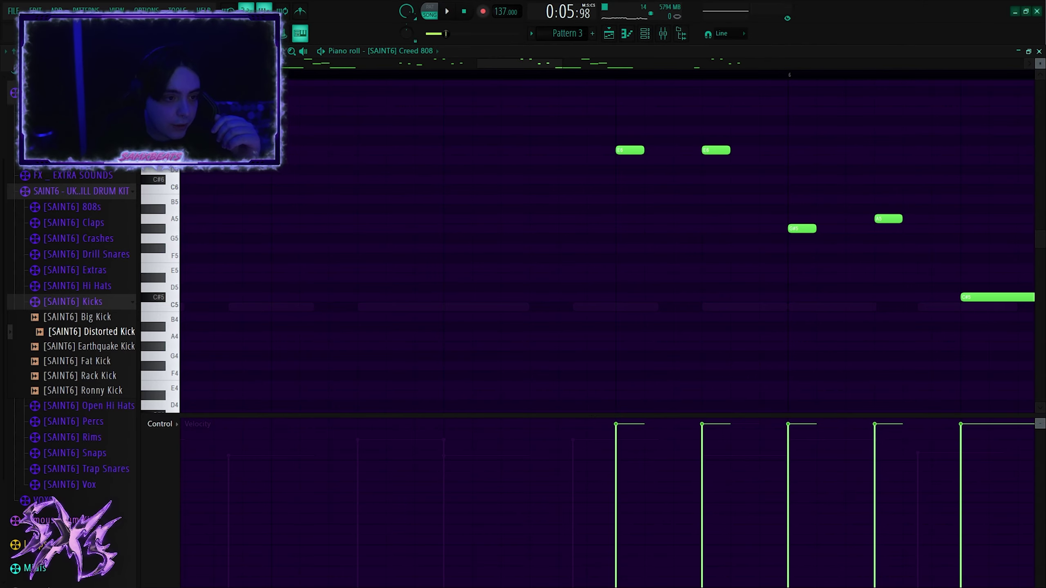
scroll(715, 160, up, 2)
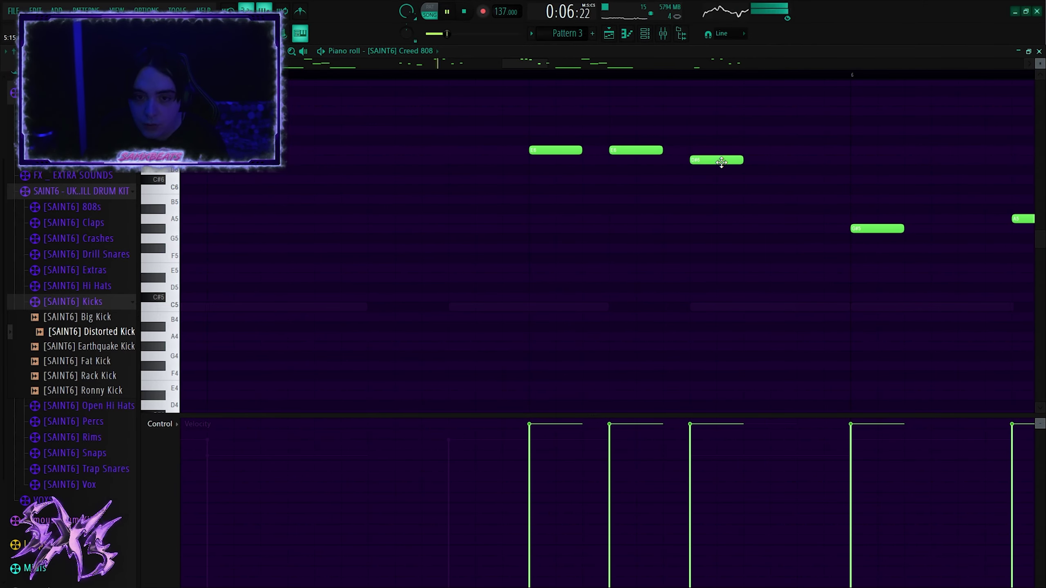
Play back the full Creed 808 line and select all its notes above C#5
scroll(722, 163, down, 4)
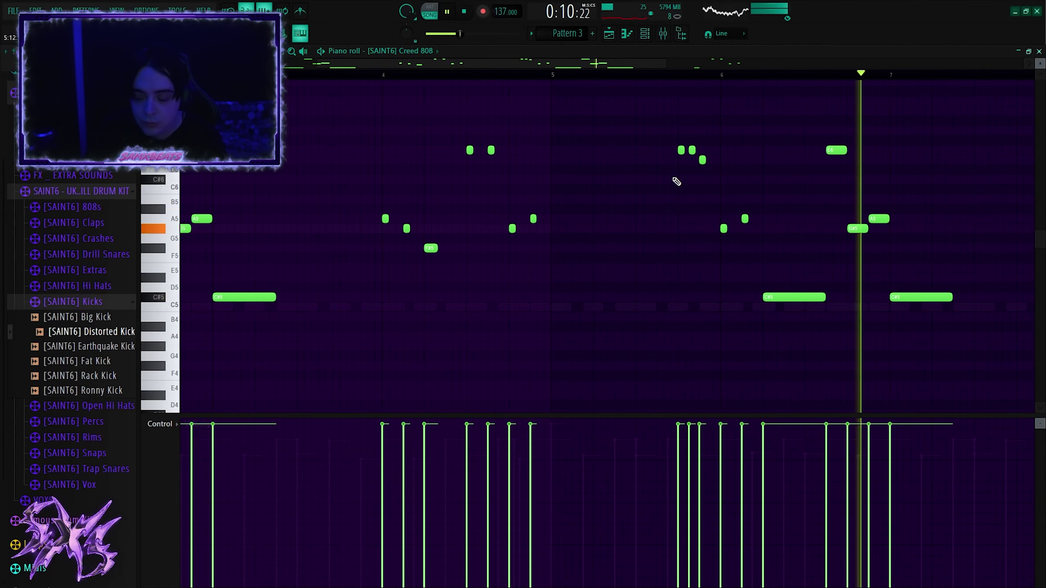
scroll(676, 180, down, 3)
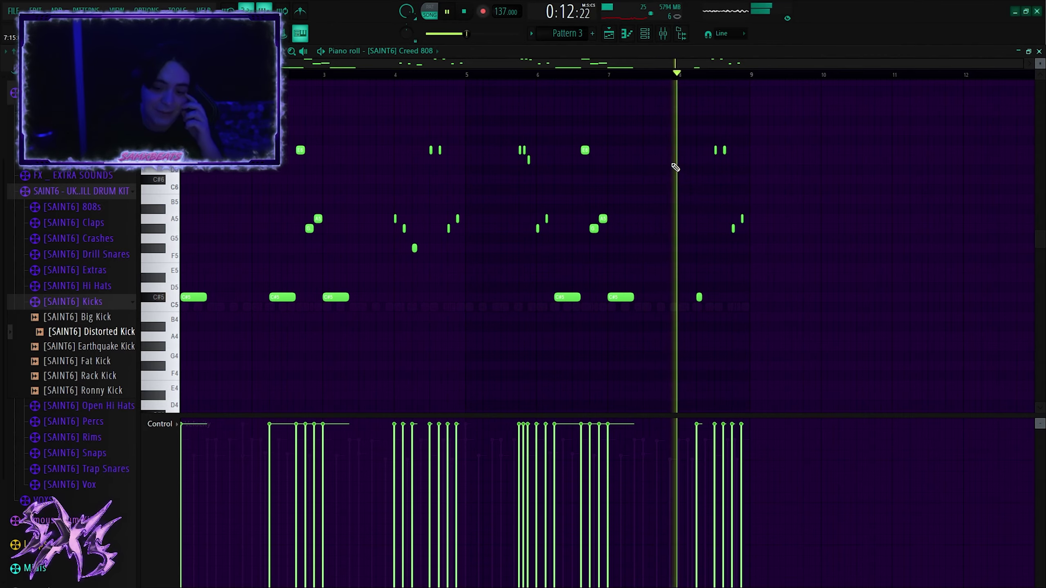
drag(855, 277, 257, 124)
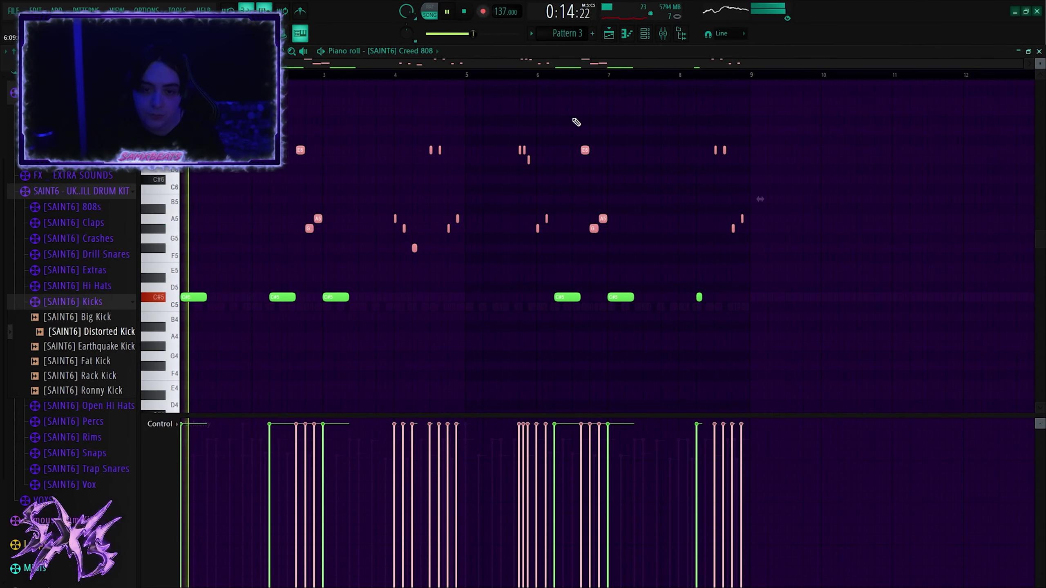
Load Low Open Hat 1 from the [SAINT6] Open Hi Hats folder as a new channel with hits on step 1 of bars 1 and 5
click(645, 35)
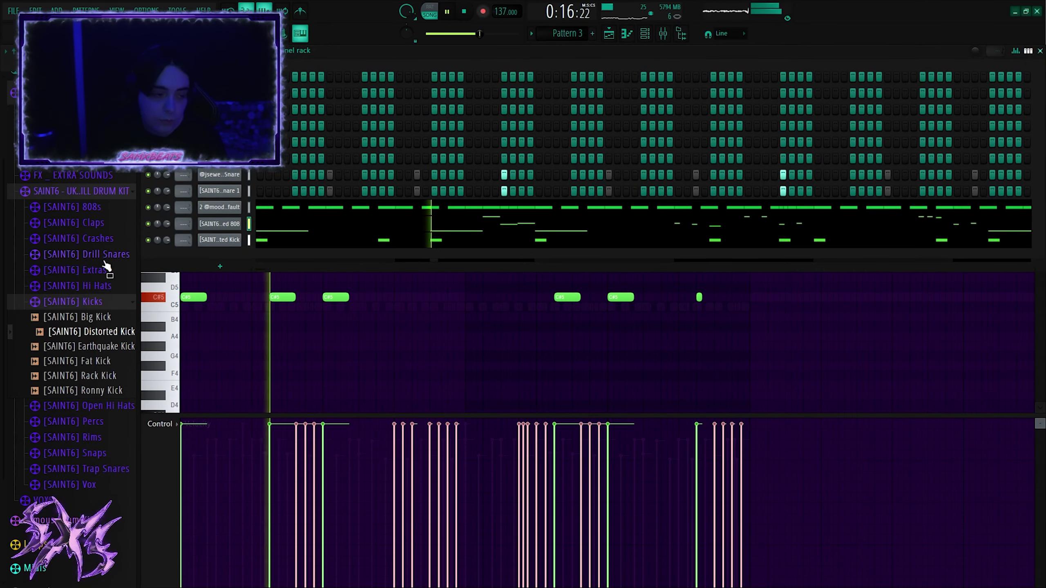
click(74, 305)
click(72, 317)
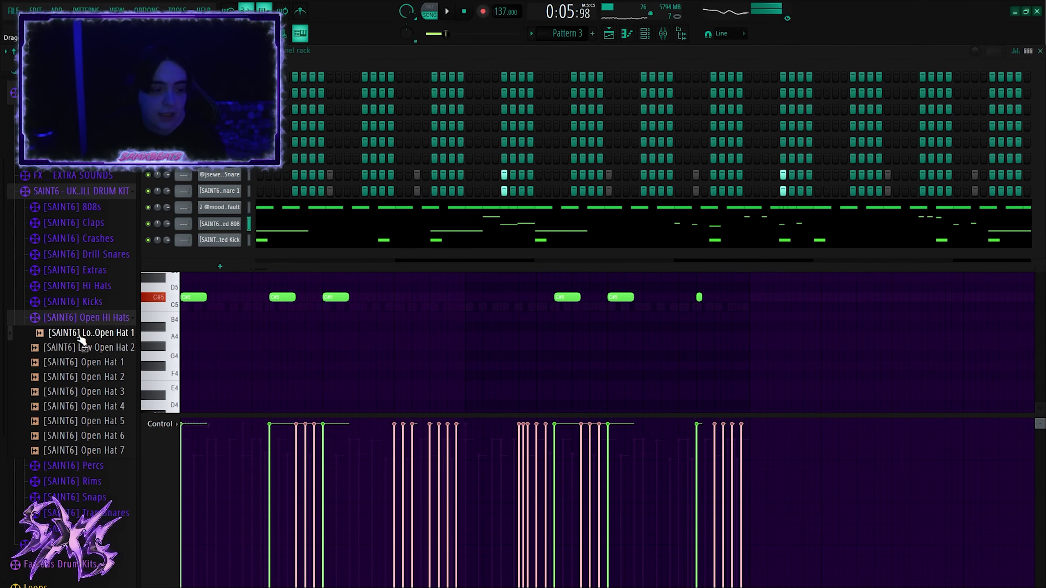
mouse_move(219, 258)
mouse_down()
mouse_move(264, 260)
mouse_move(213, 262)
mouse_up()
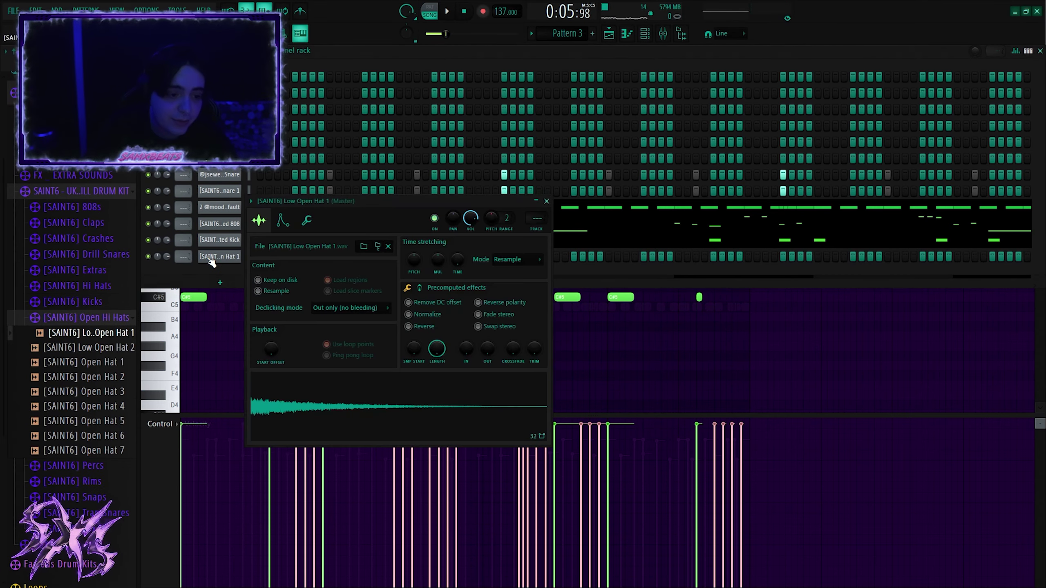
click(546, 201)
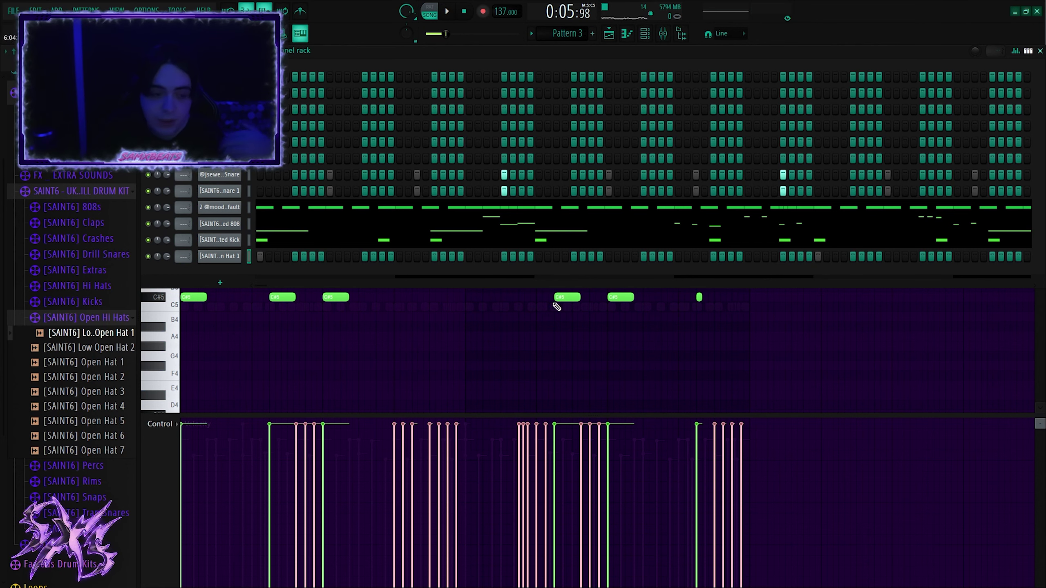
Load Open Hat 6 as a new channel with a hit on the first step of bar 2, and open its piano roll
click(91, 378)
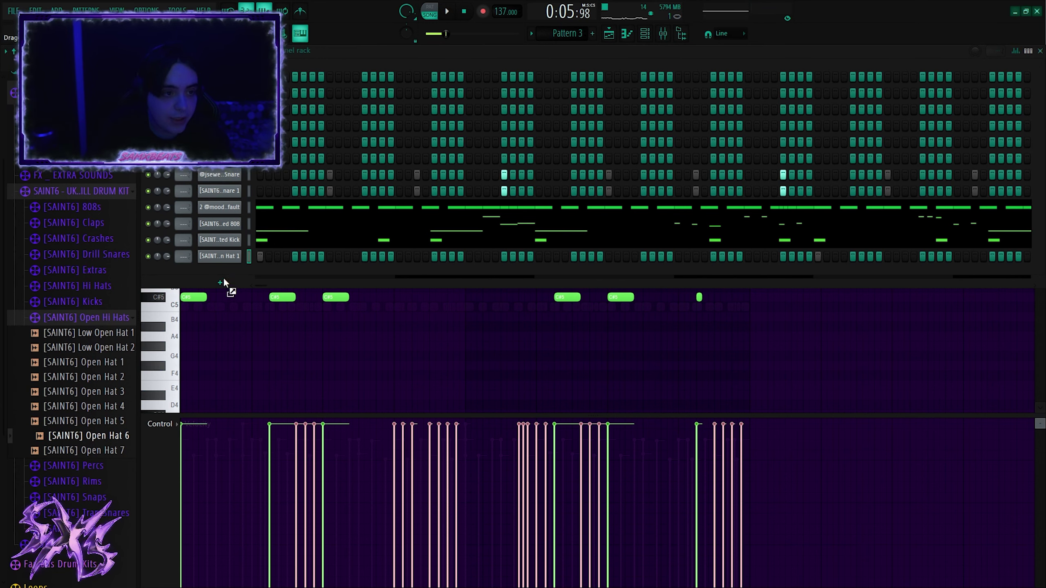
drag(224, 279, 284, 272)
click(398, 273)
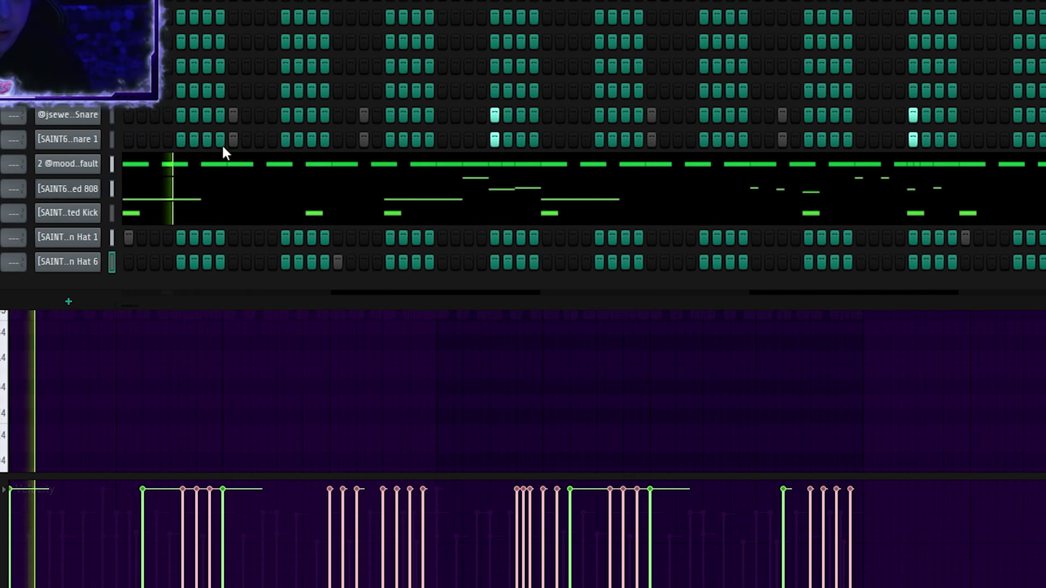
key(F7)
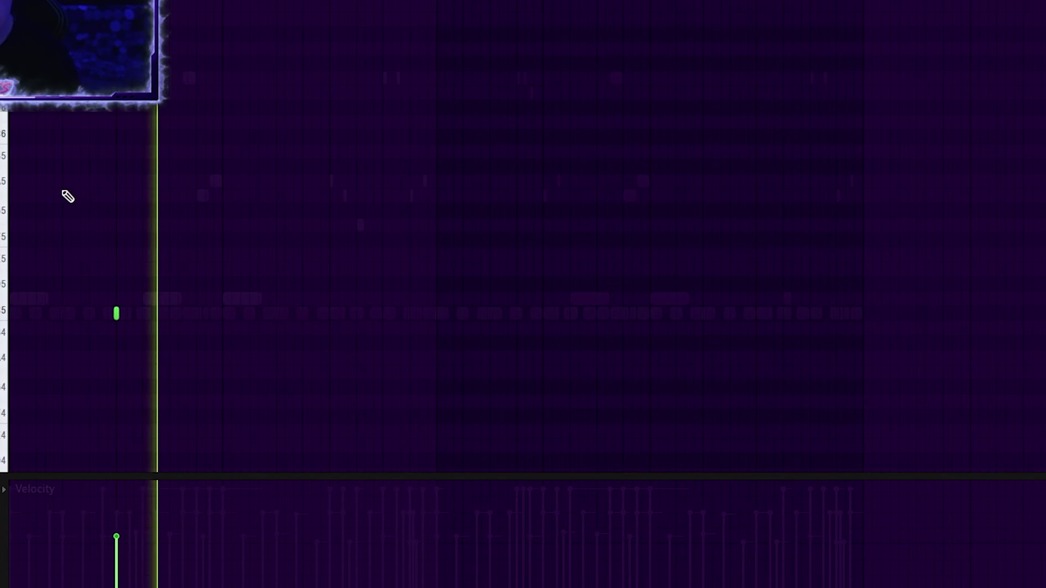
Add an Open Hat 6 hit at the start of bar 4 and duplicate both hits across the following four bars
scroll(61, 191, up, 3)
click(655, 313)
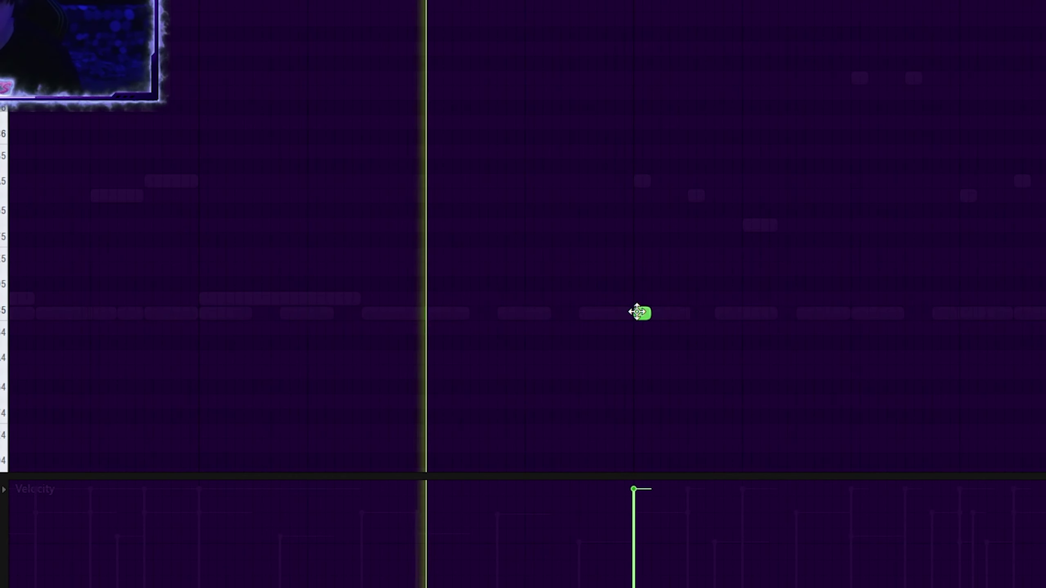
scroll(397, 306, down, 4)
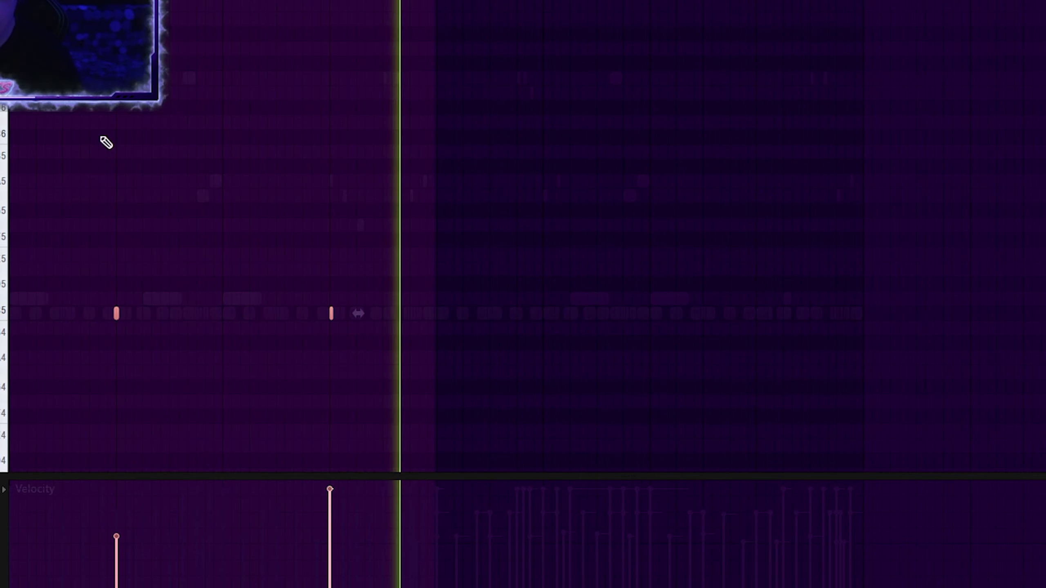
key(ctrl+a)
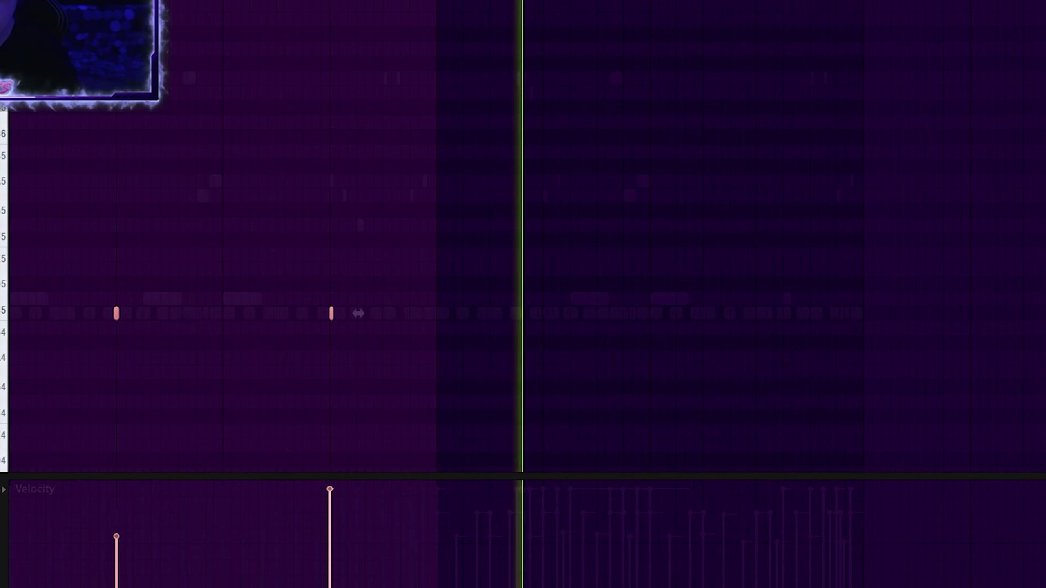
scroll(434, 5, up, 2)
key(ctrl+b)
scroll(436, 6, down, 2)
Delete the Open Hat 6 hits on bars 4 and 8 and select the hits on bars 2 and 6
right_click(331, 313)
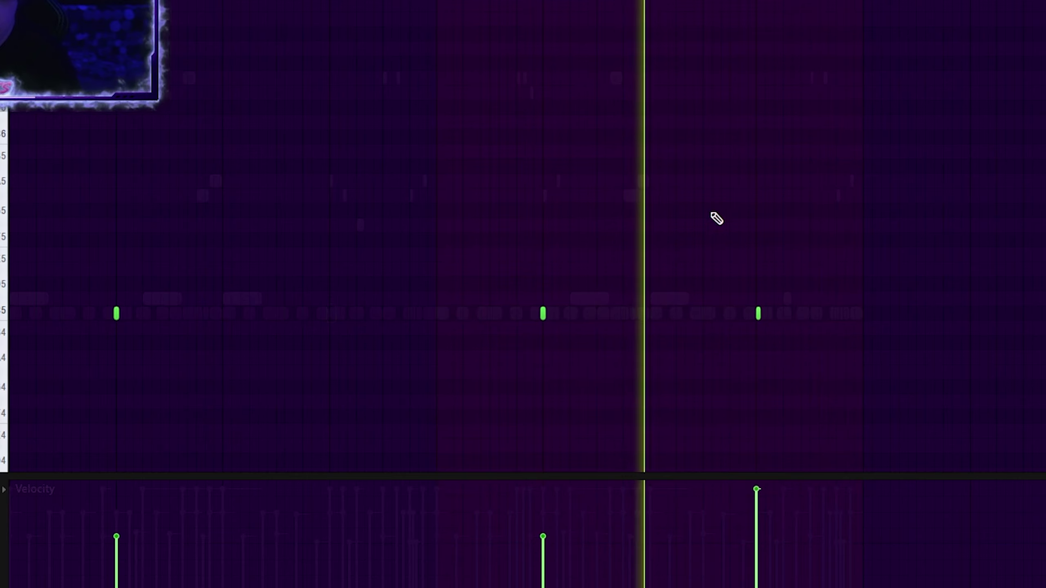
right_click(759, 313)
drag(927, 205, 9, 392)
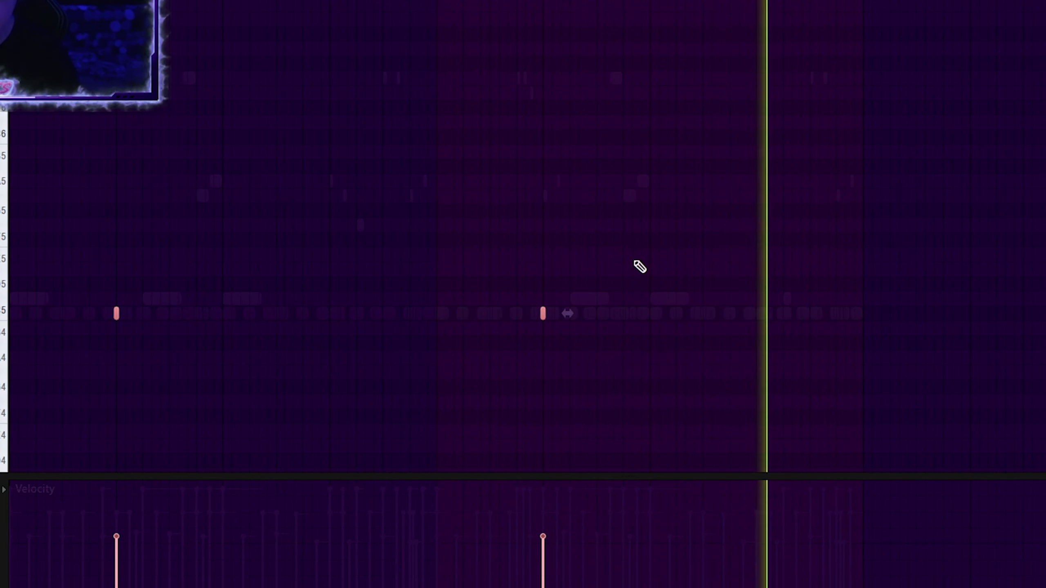
scroll(634, 260, down, 2)
Stop playback and route the seven channels from Dior Reborn Snare to Open Hat 6 to mixer tracks 12 to 18
key(F6)
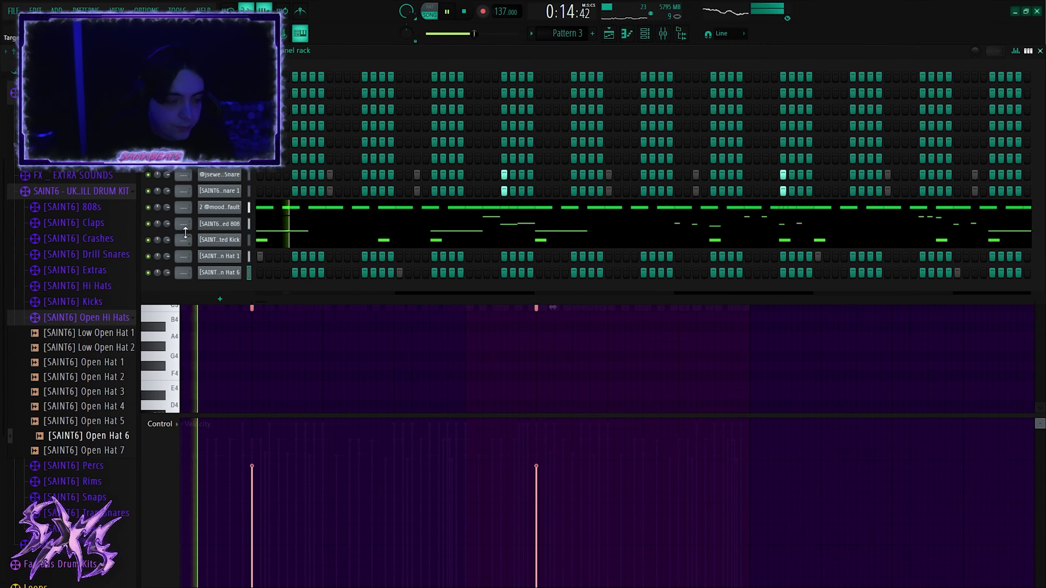
key(space)
drag(249, 175, 249, 273)
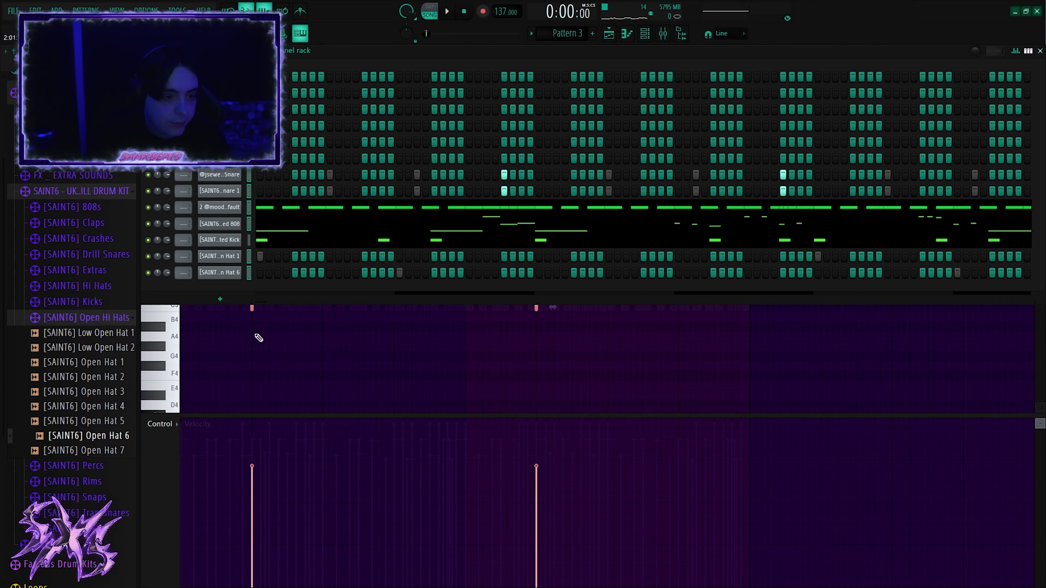
double_click(250, 174)
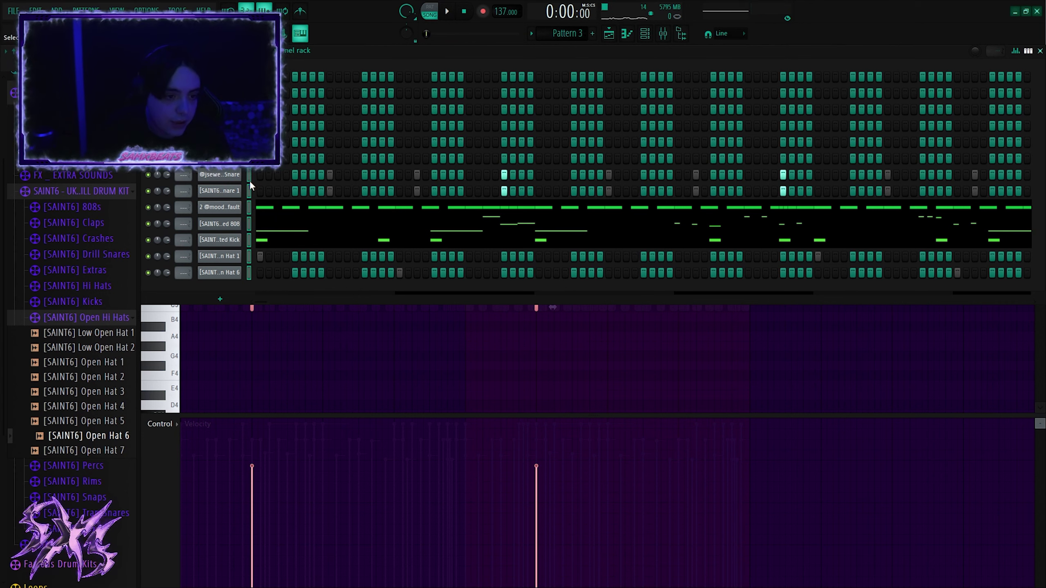
click(249, 159)
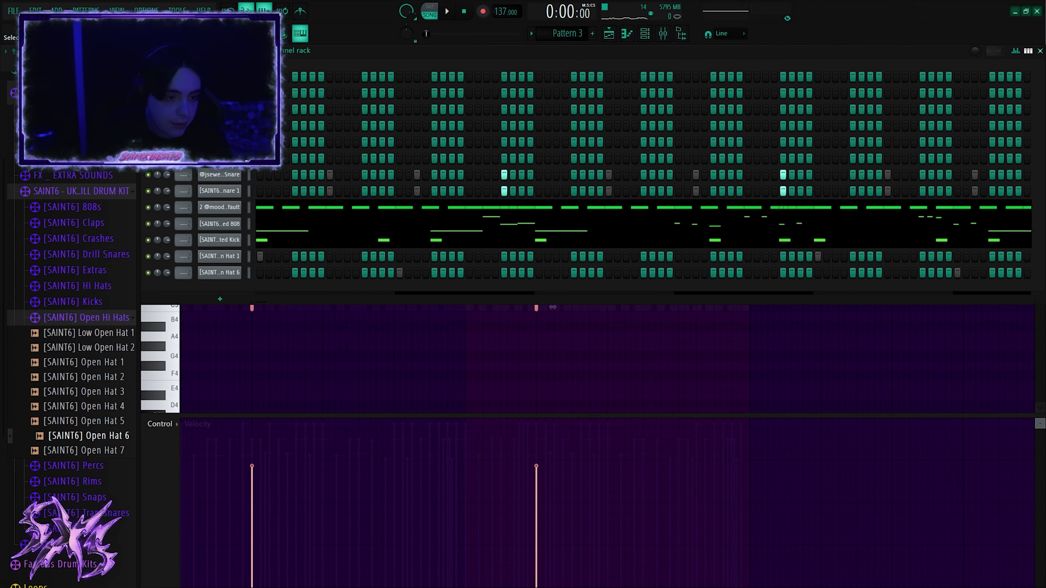
click(661, 34)
drag(474, 170, 765, 204)
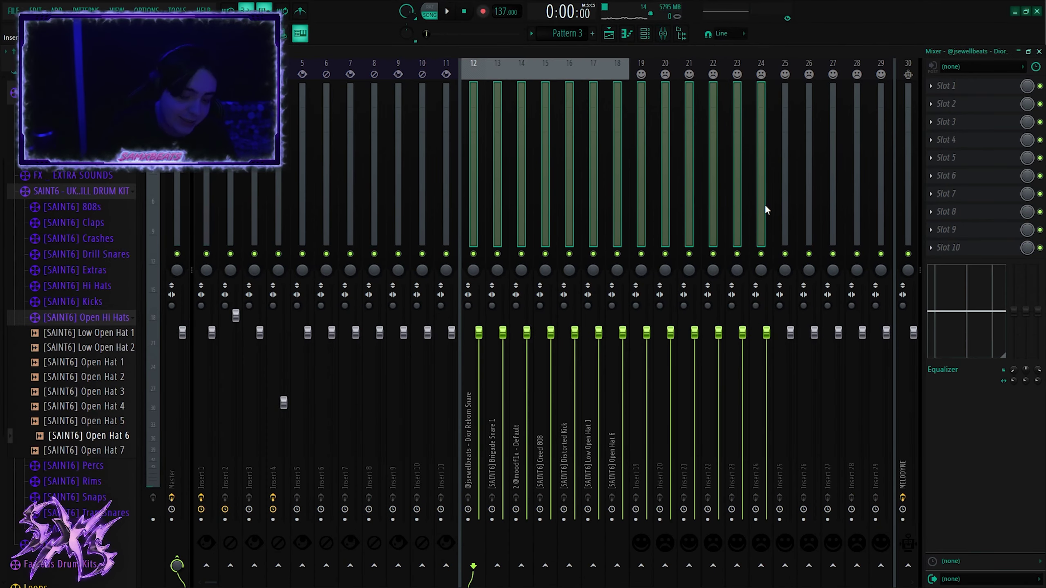
click(568, 165)
click(519, 165)
During playback, raise the Creed 808 mixer level and slightly lower the Brigade Snare 1 level
click(541, 173)
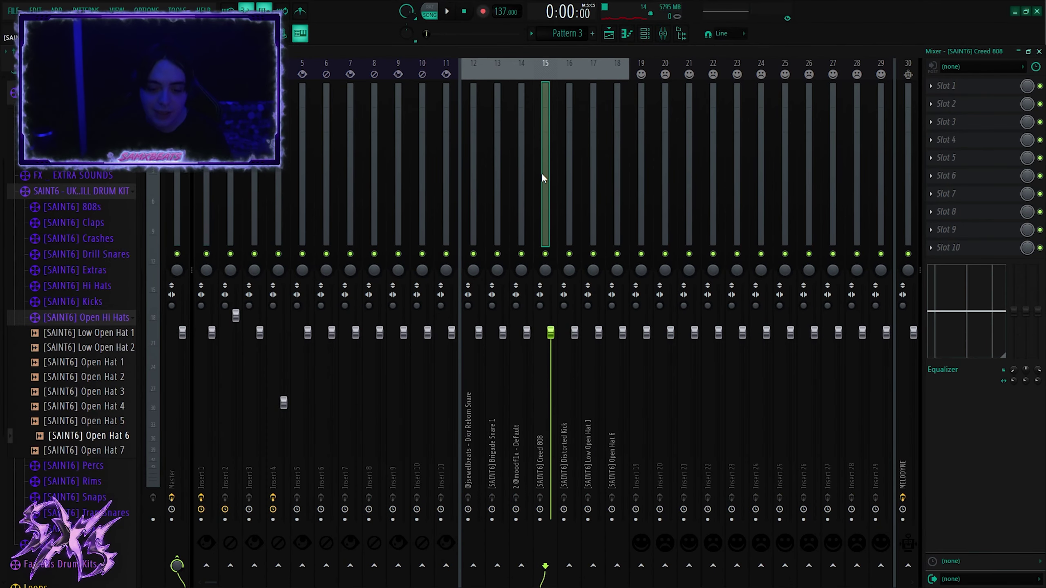
key(space)
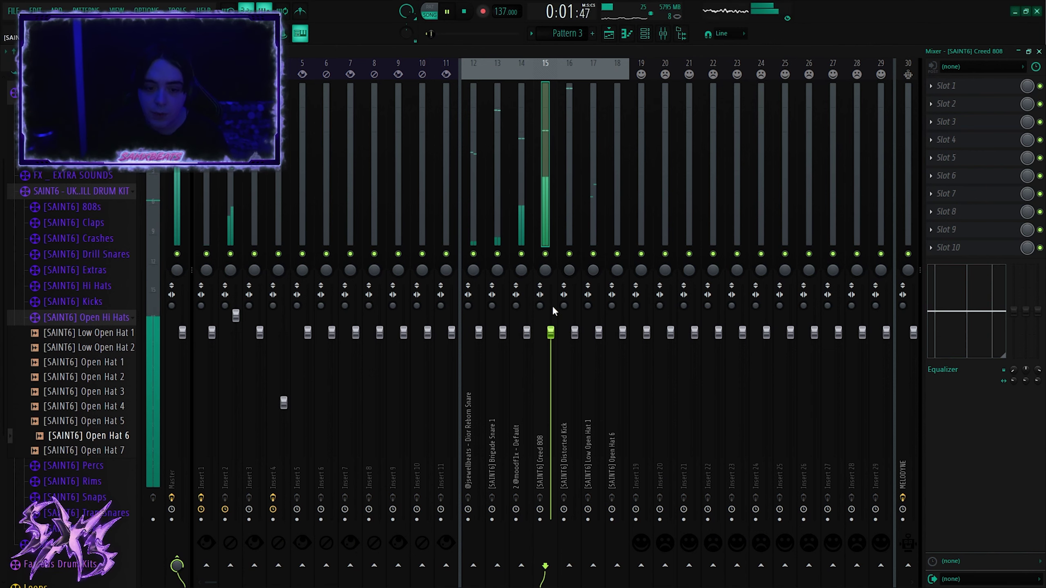
drag(551, 332, 503, 339)
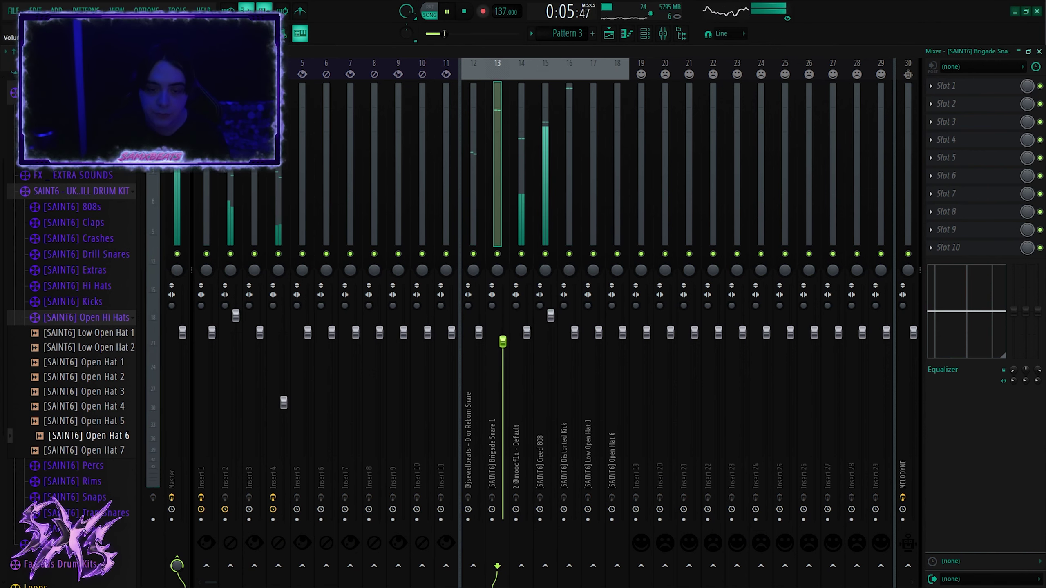
click(550, 315)
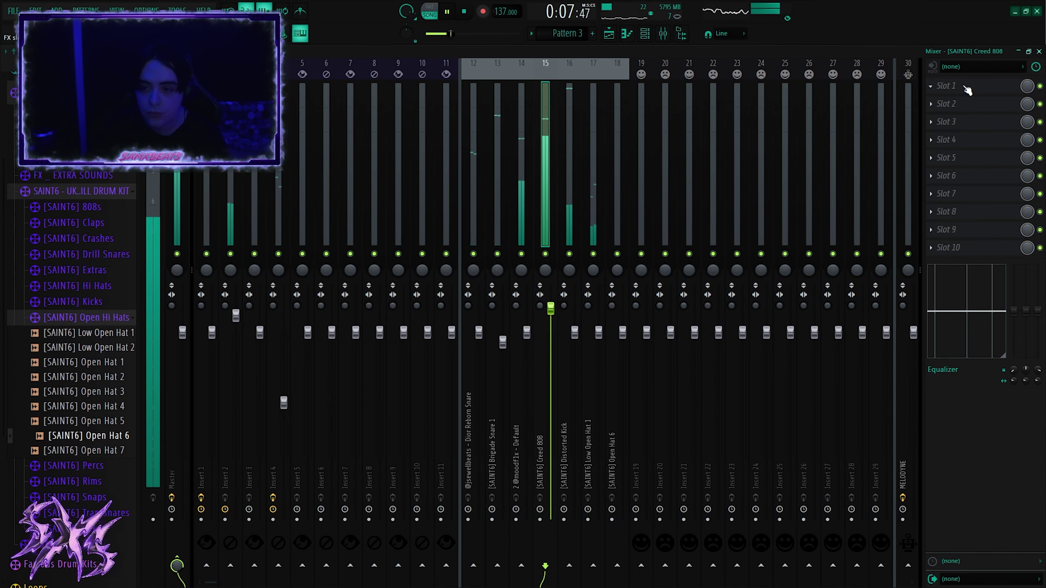
drag(551, 308, 550, 313)
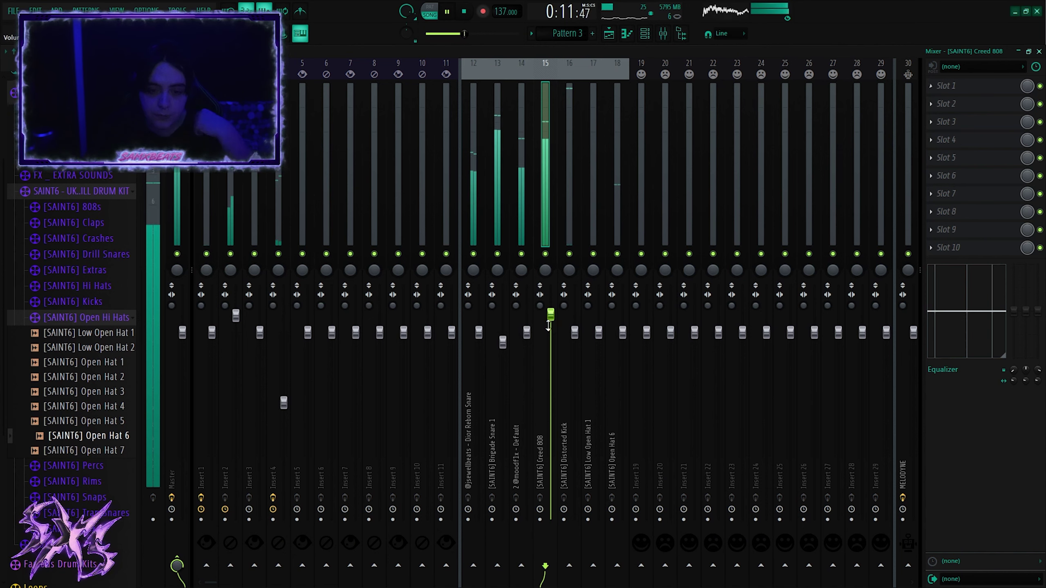
Load Effectrix in slot 1 of the Creed 808 track, adding a Reverse block on steps 14 to 16 with tempo 1/4
key(space)
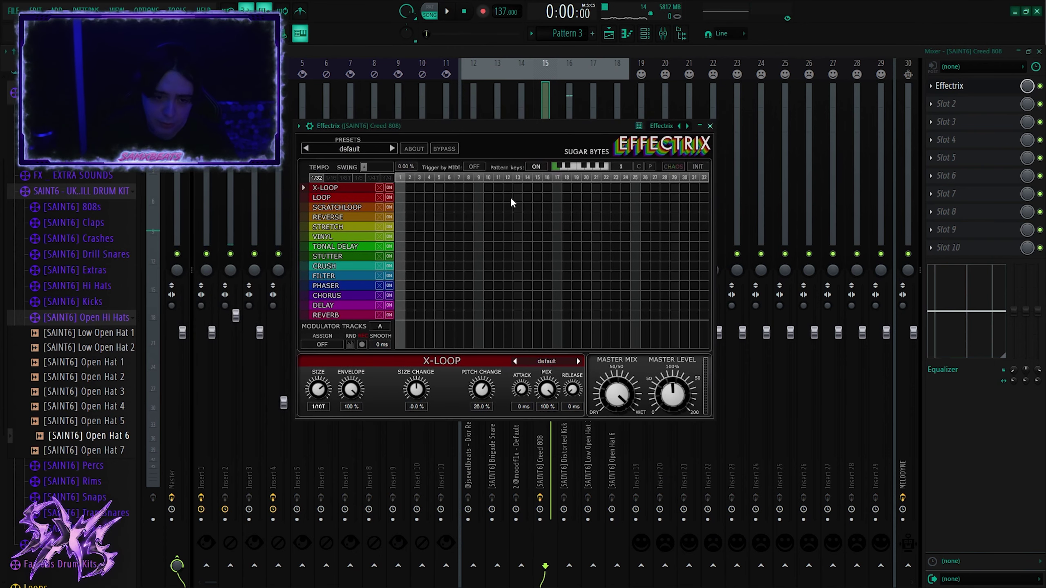
click(529, 217)
click(385, 177)
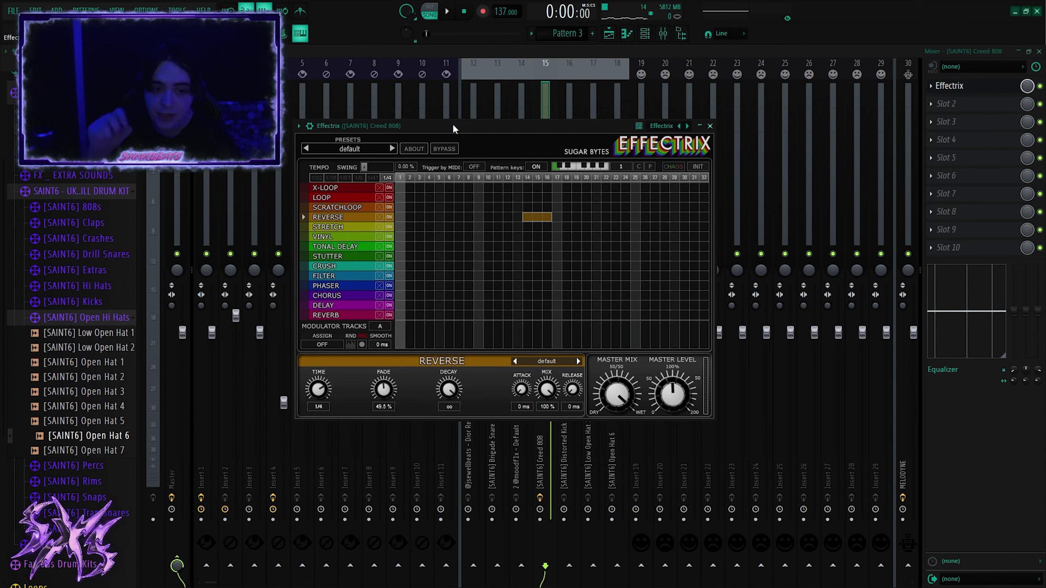
During playback, add a second Reverse block from step 30 and trim the blocks to steps 14–15 and 30–31
key(space)
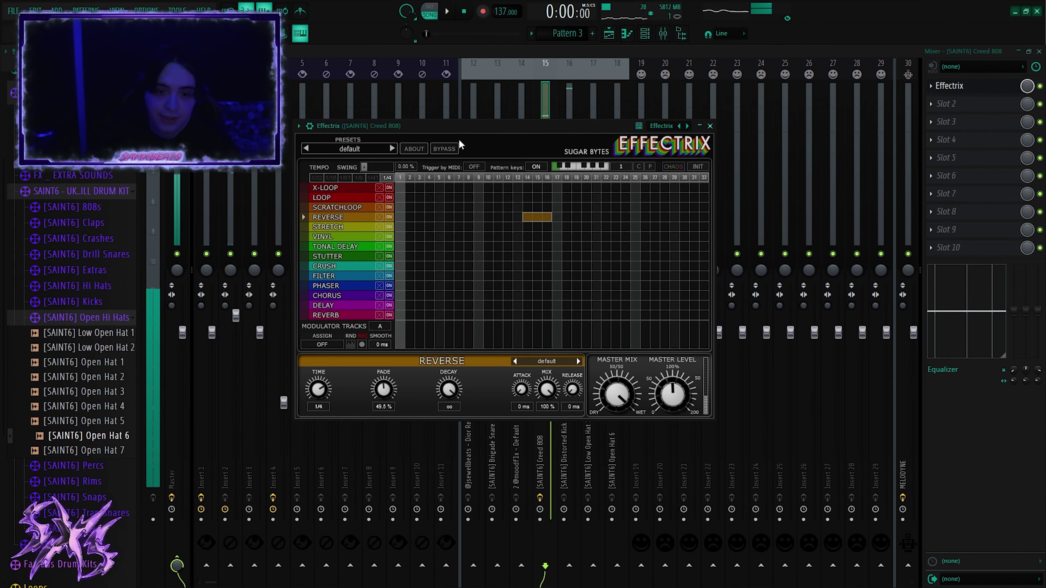
key(space)
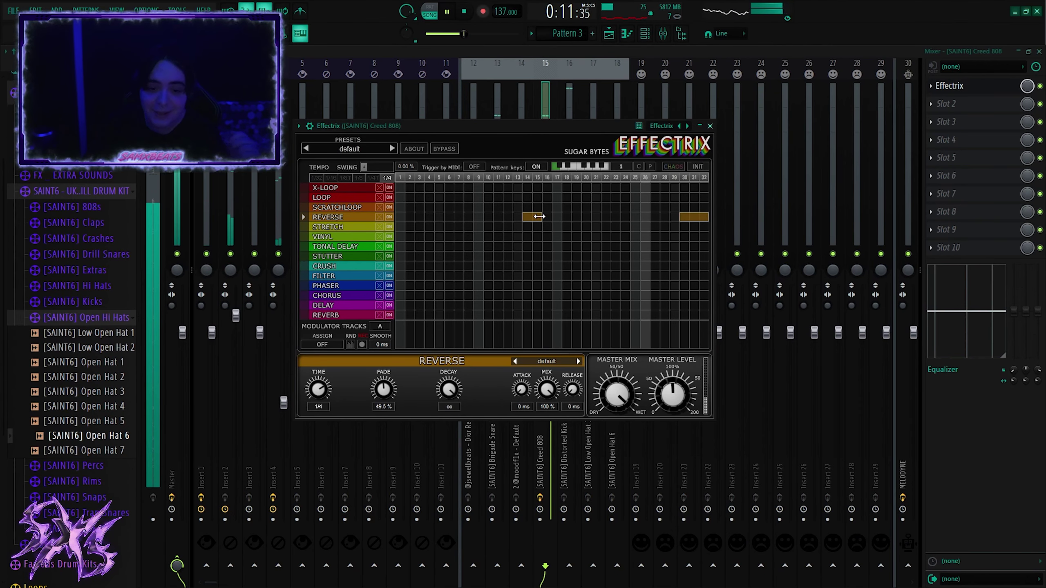
drag(700, 216, 697, 215)
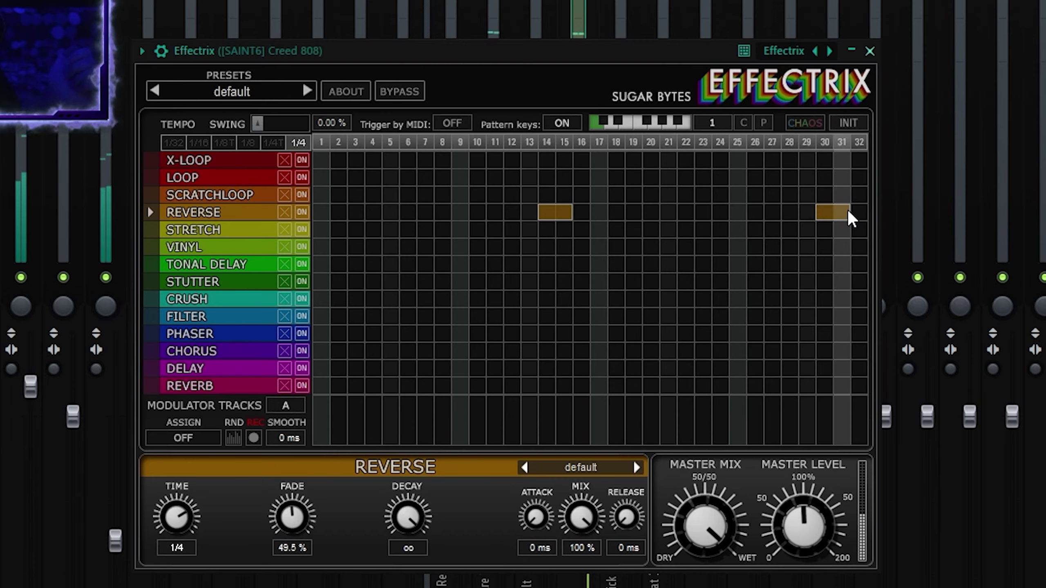
click(711, 127)
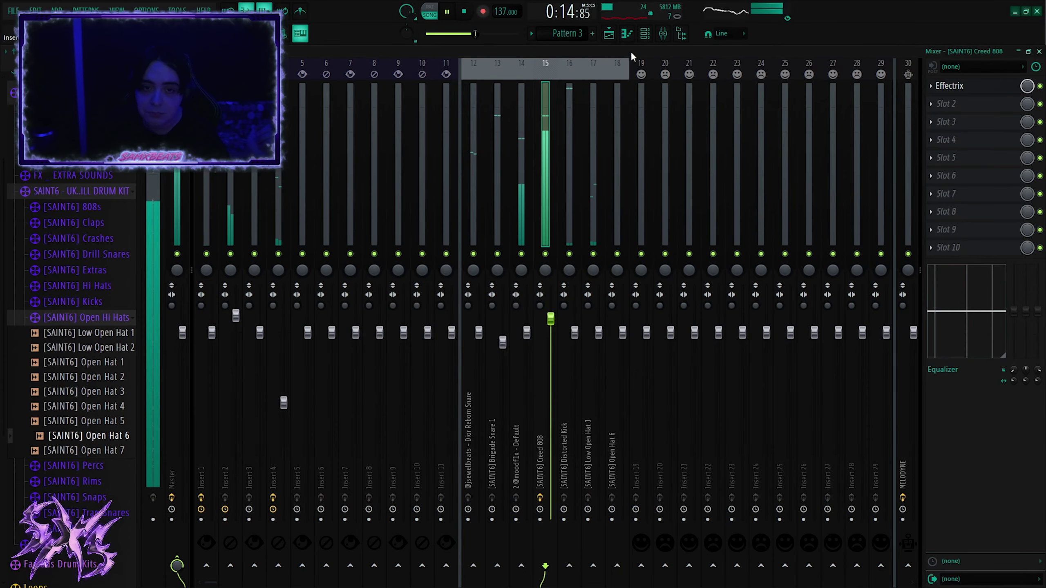
Replace both Pattern 3 clips in the playlist with its patterns split by channel, placed on tracks 10 to 16 from bar 9
click(610, 35)
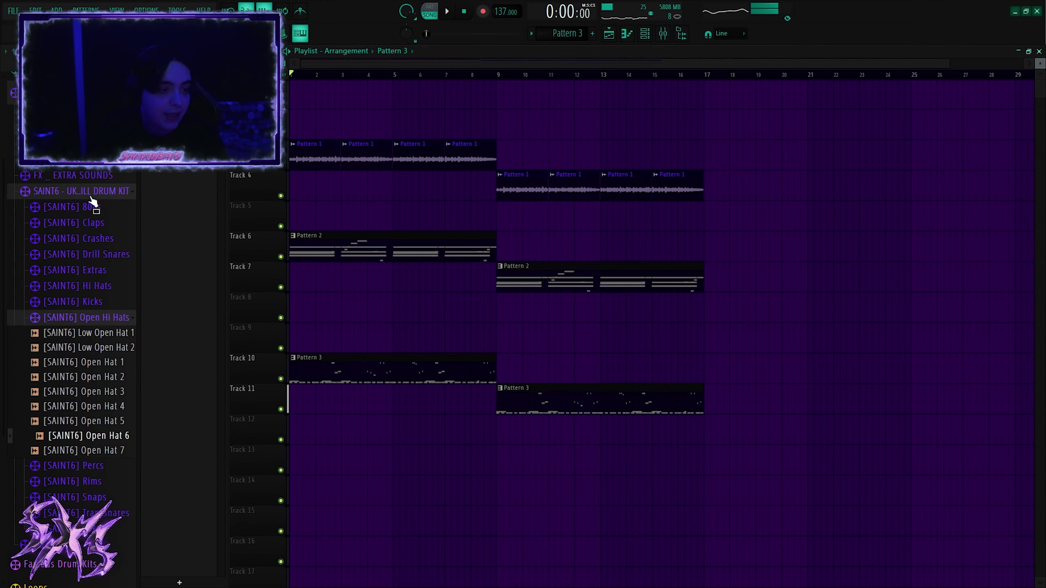
right_click(686, 398)
right_click(465, 370)
drag(175, 176, 499, 365)
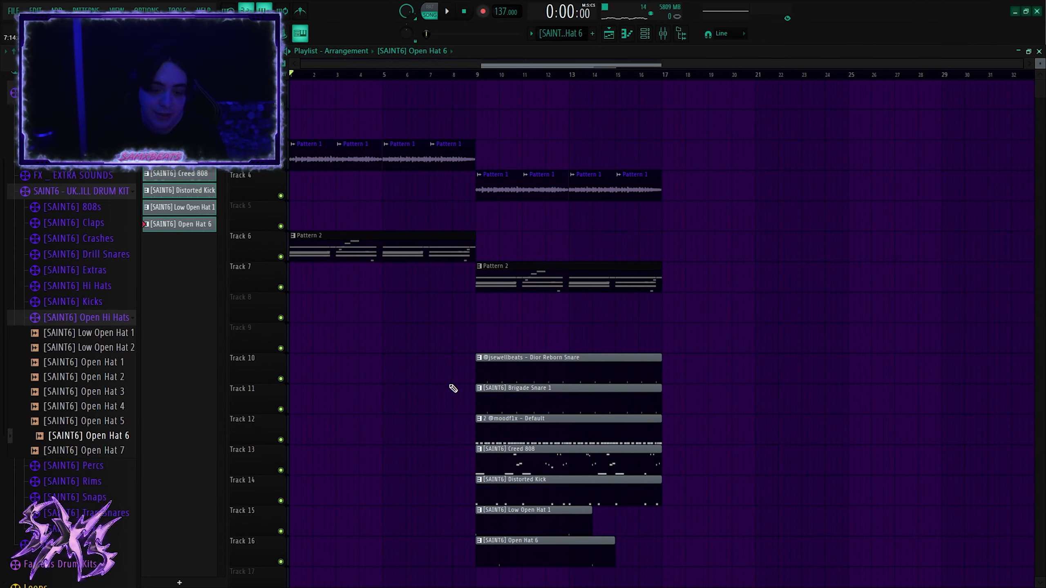
scroll(515, 412, up, 5)
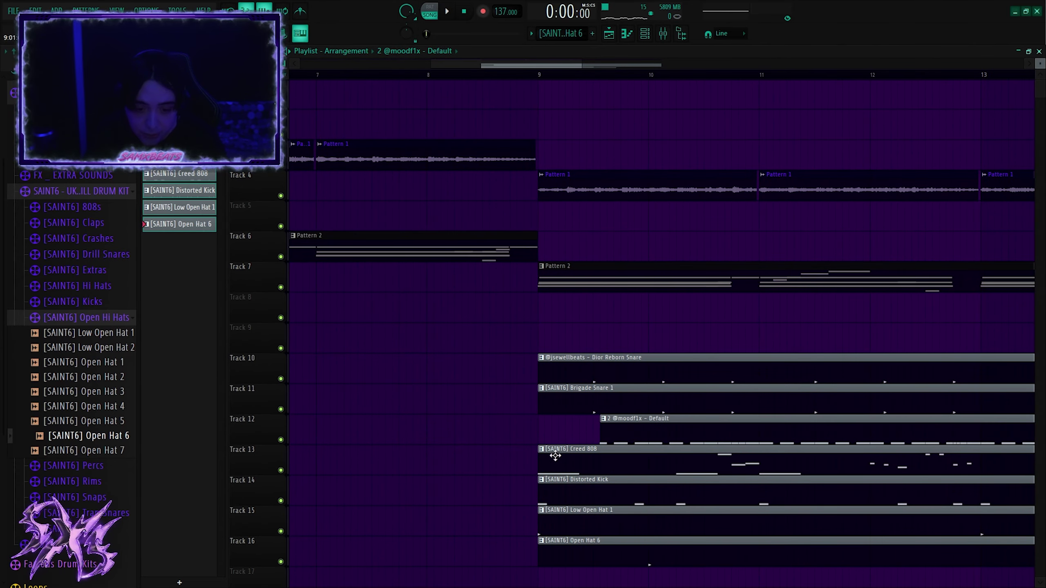
mouse_move(543, 455)
mouse_down()
mouse_move(633, 455)
mouse_move(539, 436)
mouse_up()
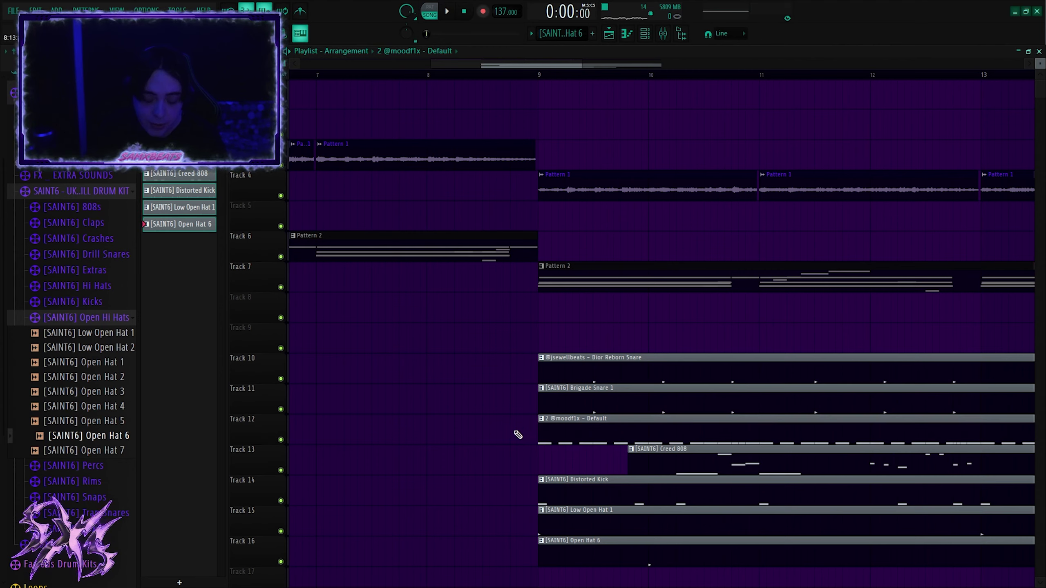
Preview reverse effects in the [SAINT6] Extras folder and place Reverse Vox on track 9, ending at bar 9
click(37, 317)
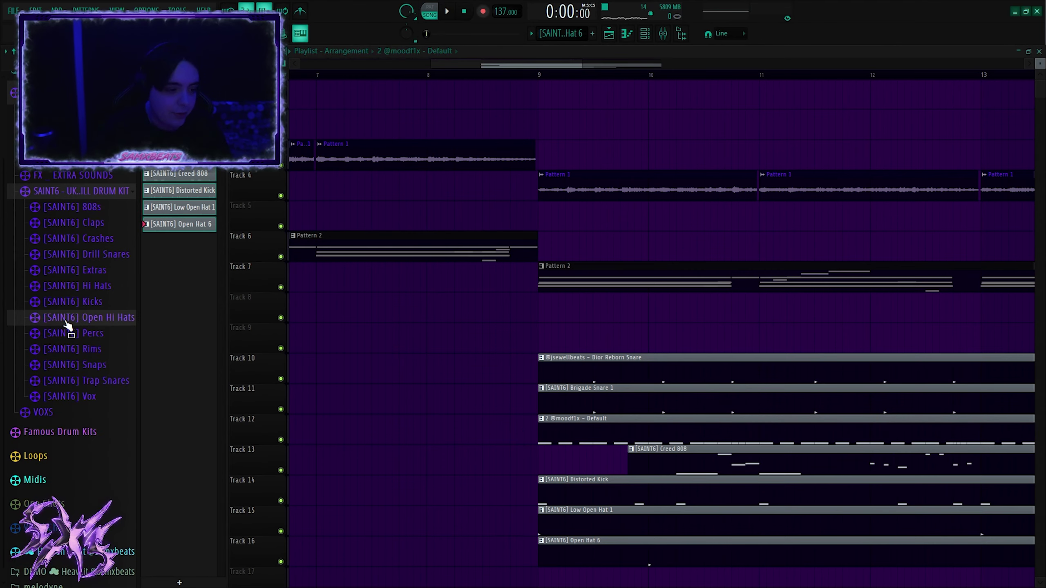
click(97, 259)
click(93, 255)
click(89, 271)
click(94, 403)
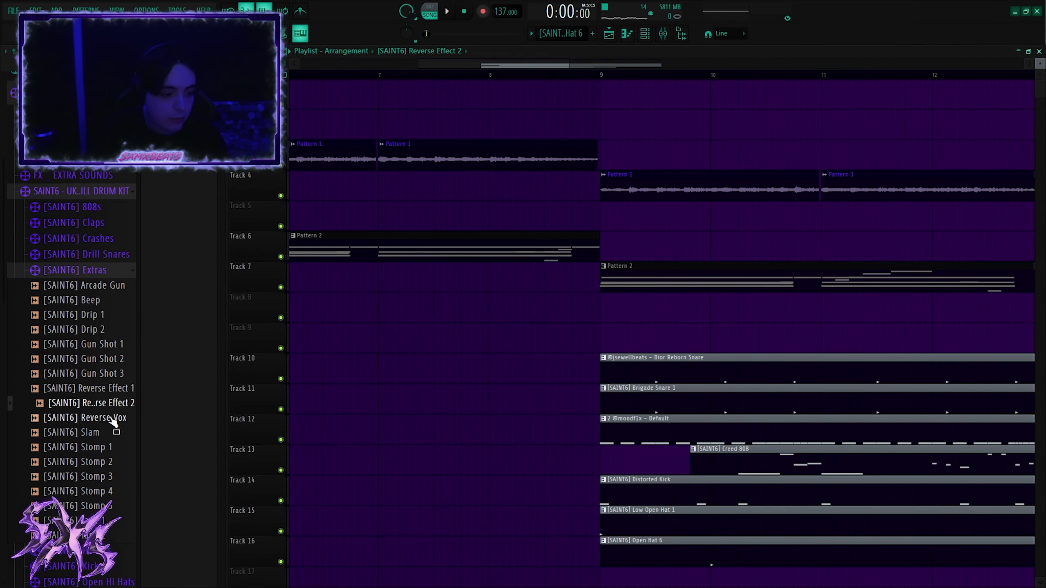
drag(114, 421, 512, 343)
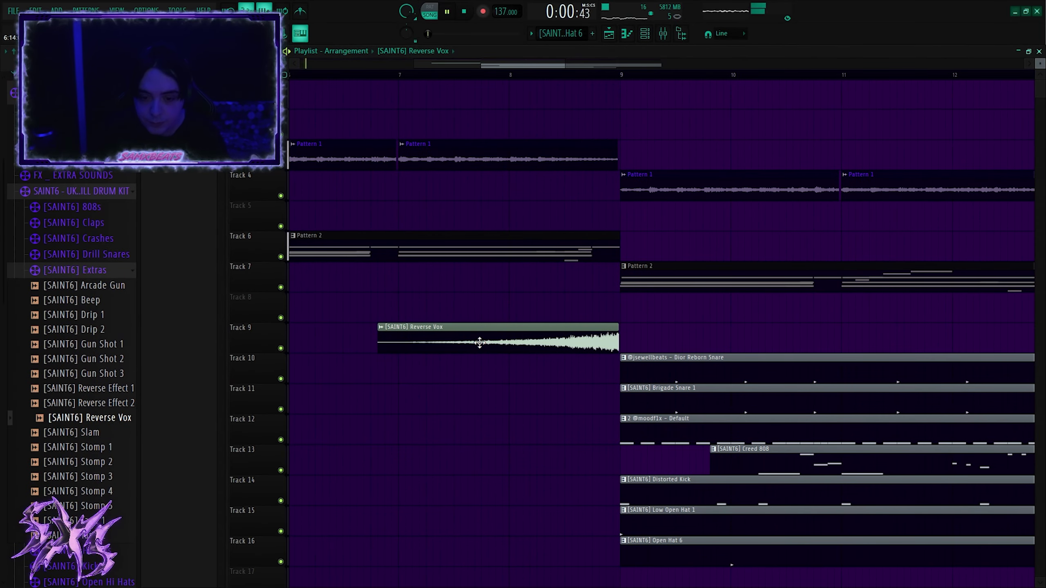
Open the Reverse Vox sample in the pitch editor and examine the pitches of its detected notes
scroll(564, 334, up, 5)
double_click(571, 330)
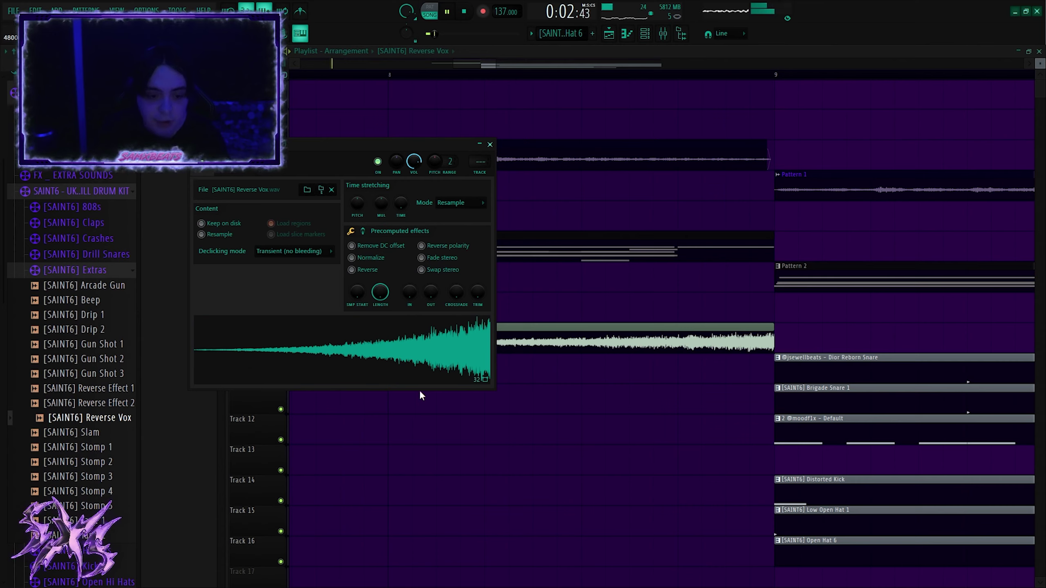
key(space)
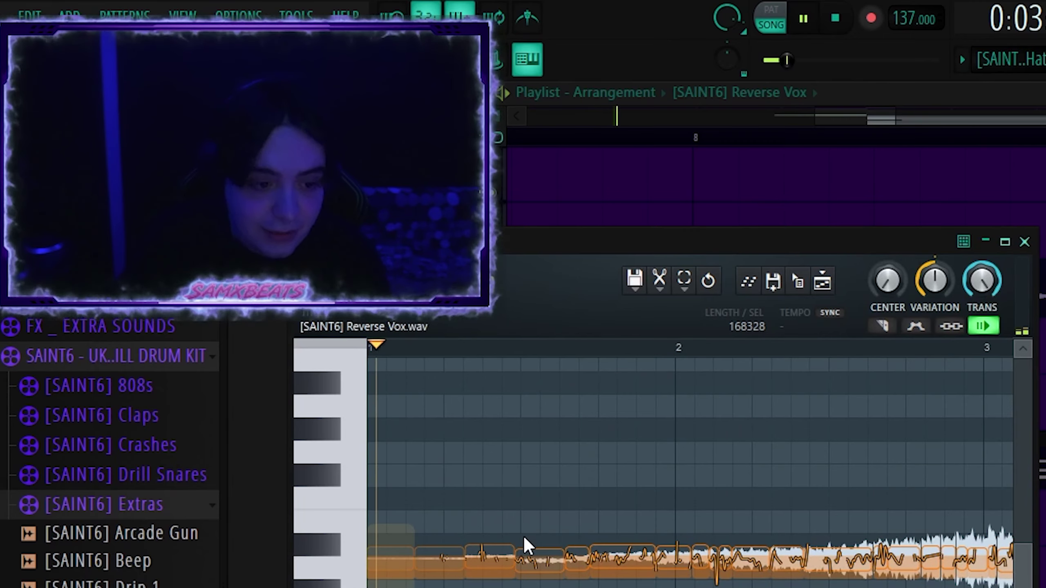
key(space)
click(541, 560)
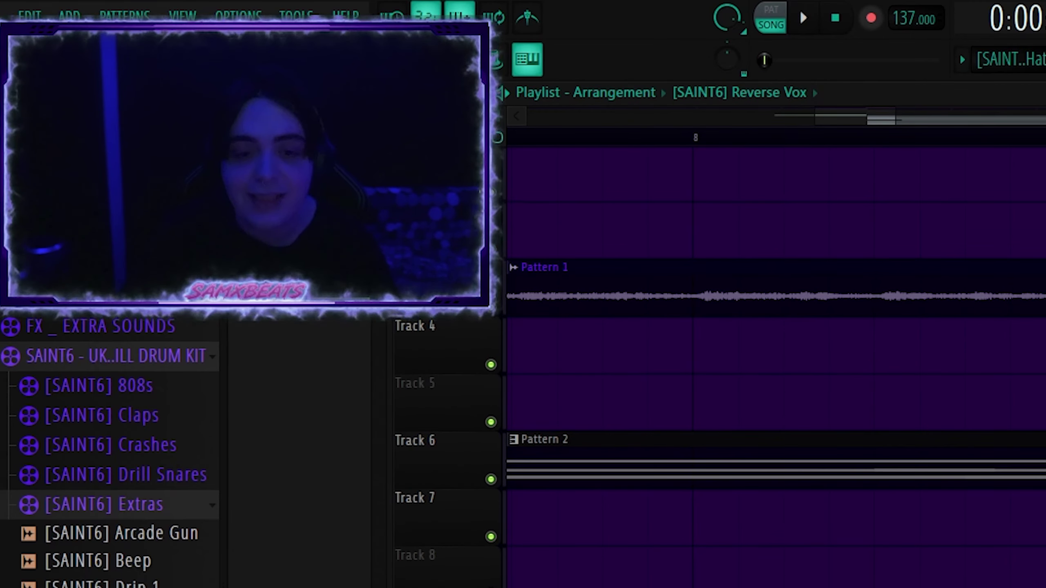
double_click(783, 585)
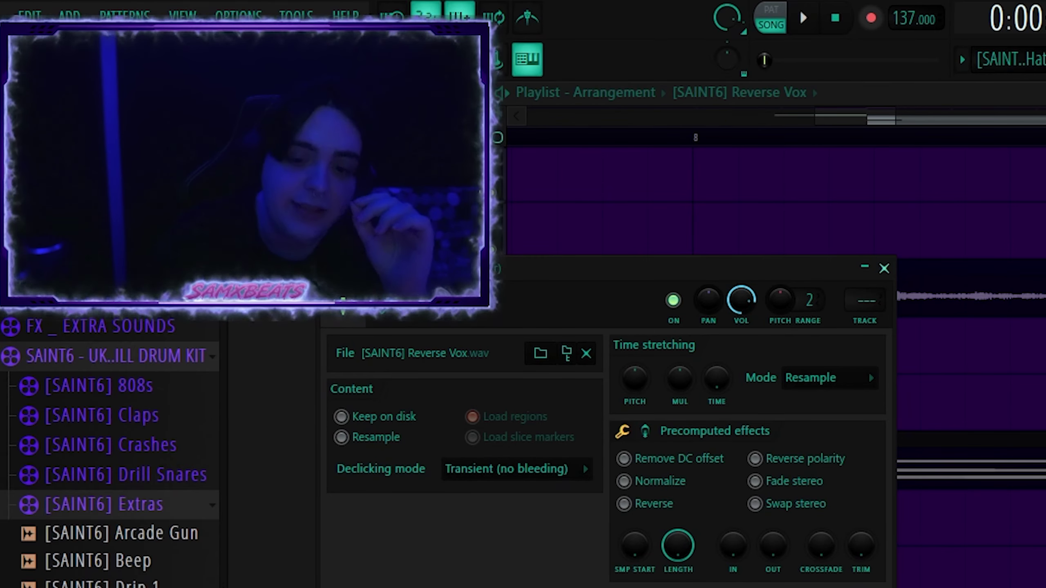
key(Escape)
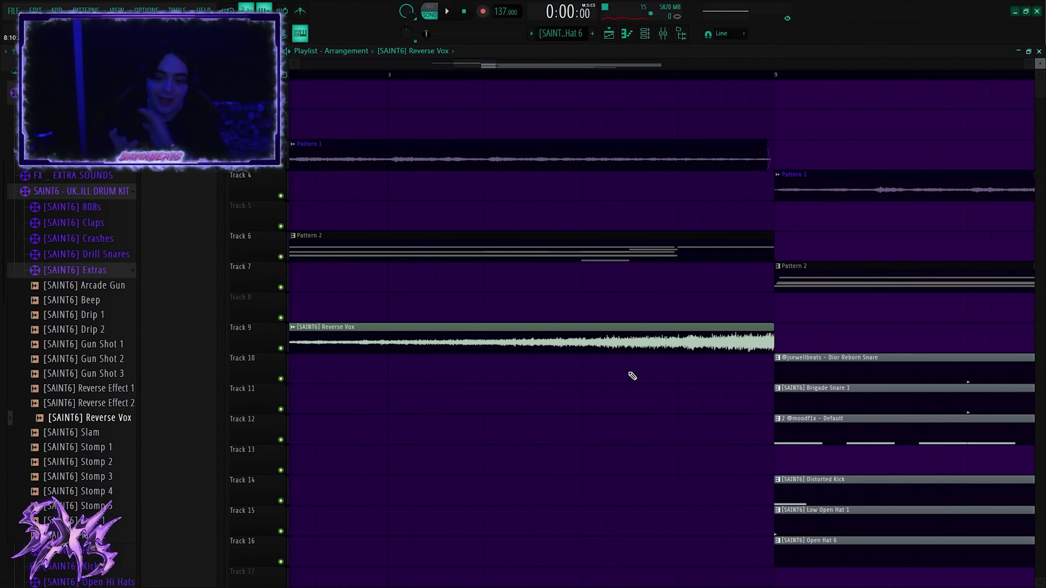
double_click(635, 345)
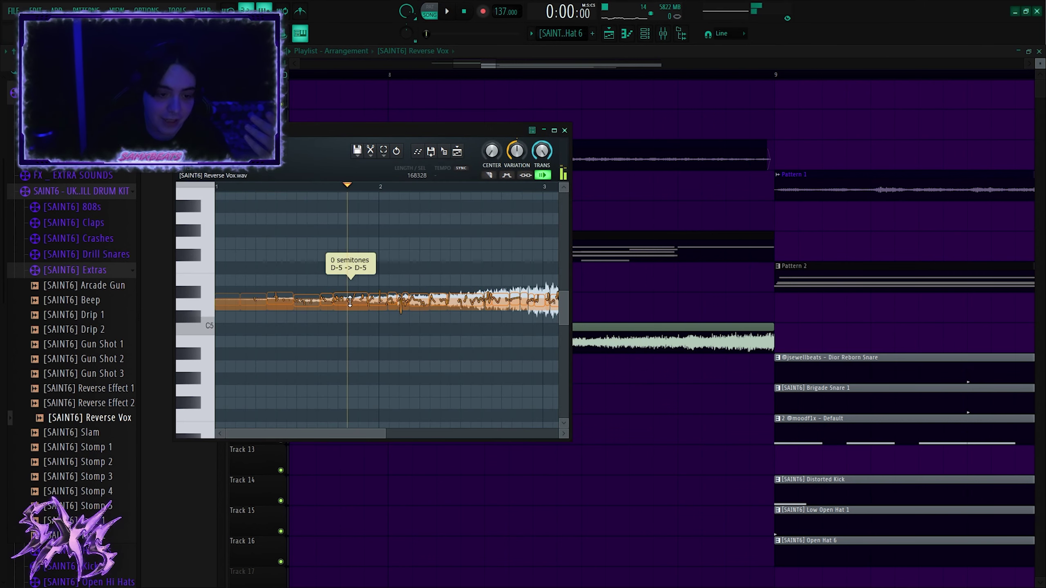
double_click(634, 332)
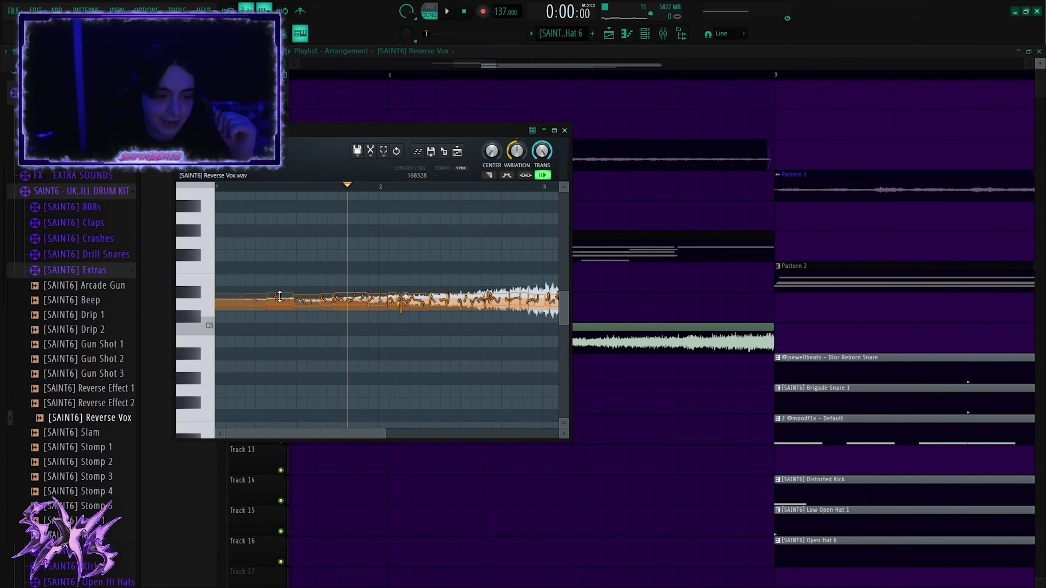
Close the pitch editor and set the time stretching mode of the Reverse Vox sample to Auto
click(674, 339)
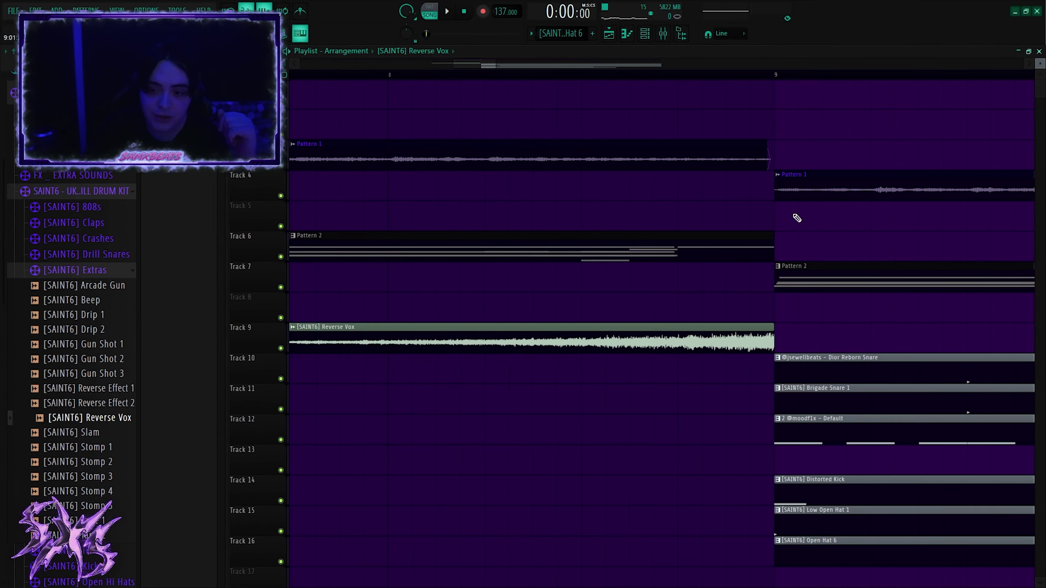
double_click(614, 346)
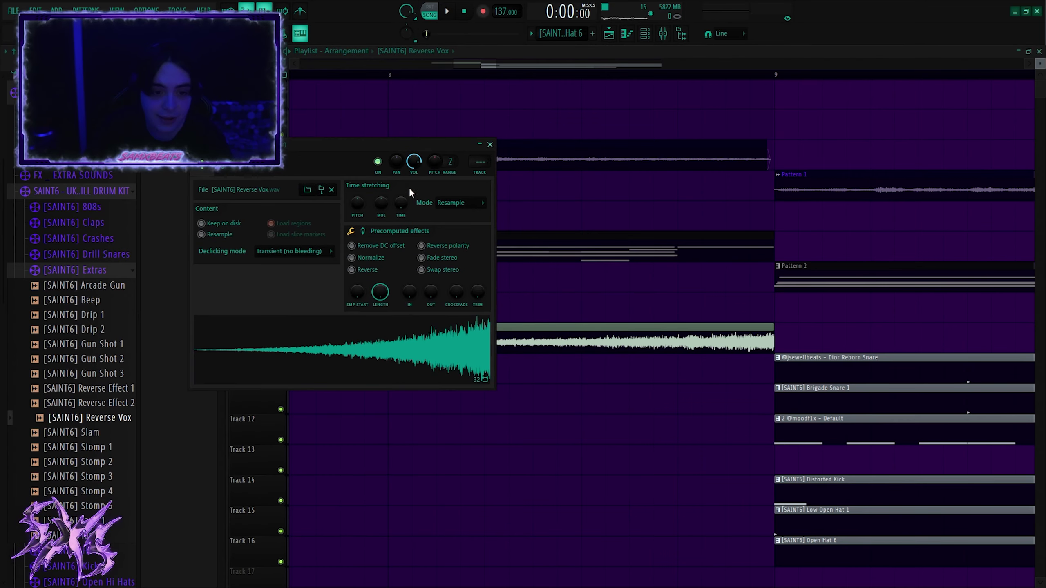
right_click(537, 296)
scroll(439, 257, down, 8)
click(326, 75)
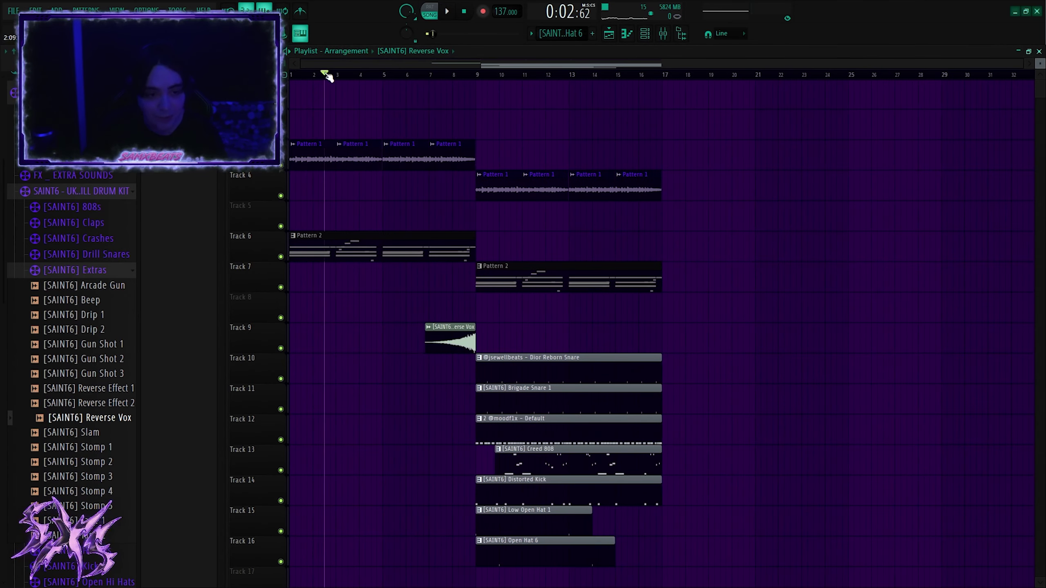
Find the heysam tag in the !! TAGS folder and place it on track 8 just before bar 4
click(43, 269)
click(45, 198)
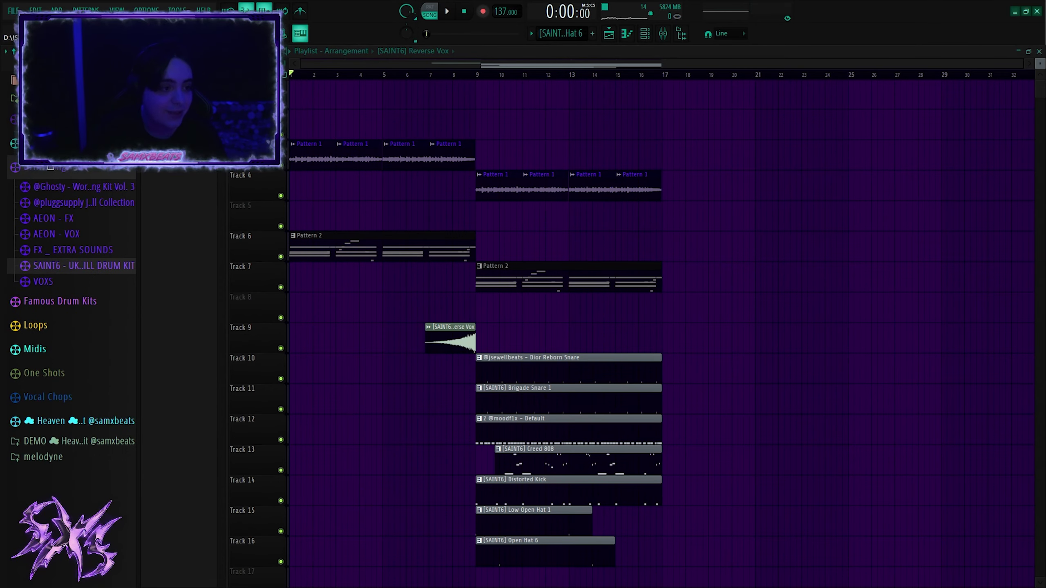
scroll(49, 247, up, 10)
drag(290, 320, 300, 313)
scroll(382, 305, up, 4)
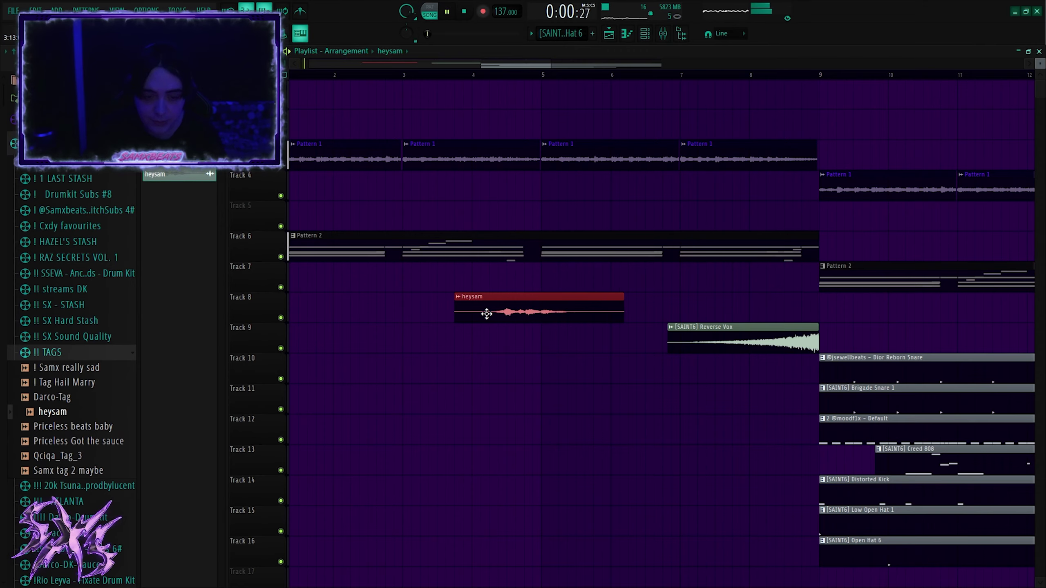
scroll(487, 314, down, 3)
key(space)
Split Pattern 2 by channel and clear its clip from track 6 in the first eight bars
click(643, 35)
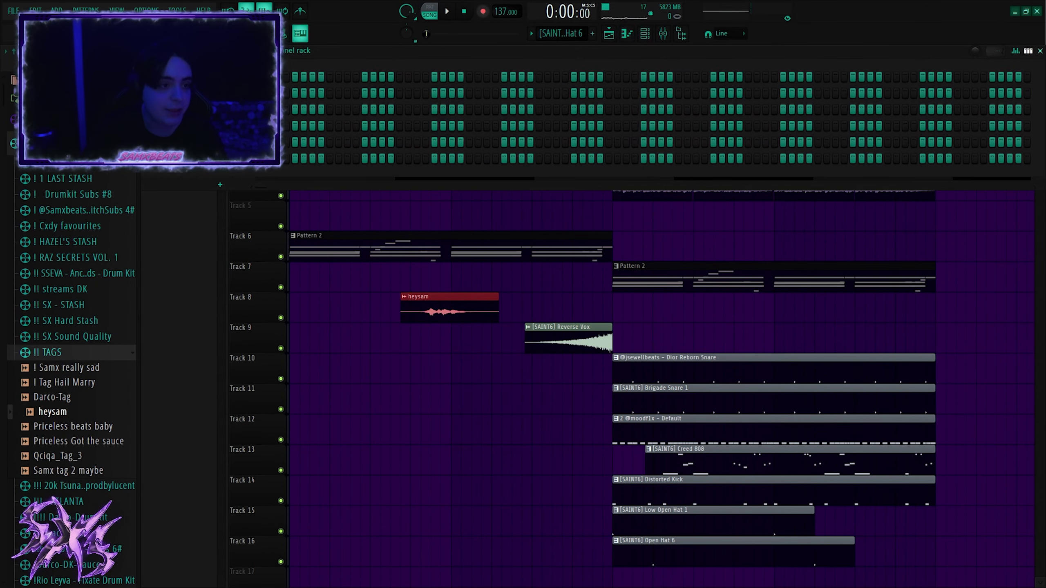
click(202, 63)
click(645, 34)
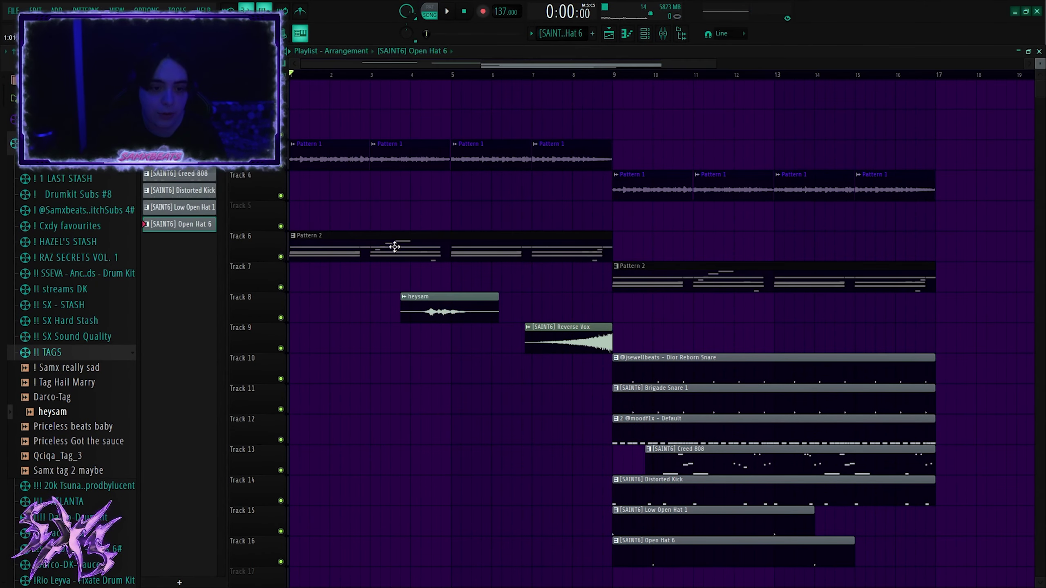
click(396, 245)
right_click(397, 245)
key(ctrl+z)
right_click(356, 252)
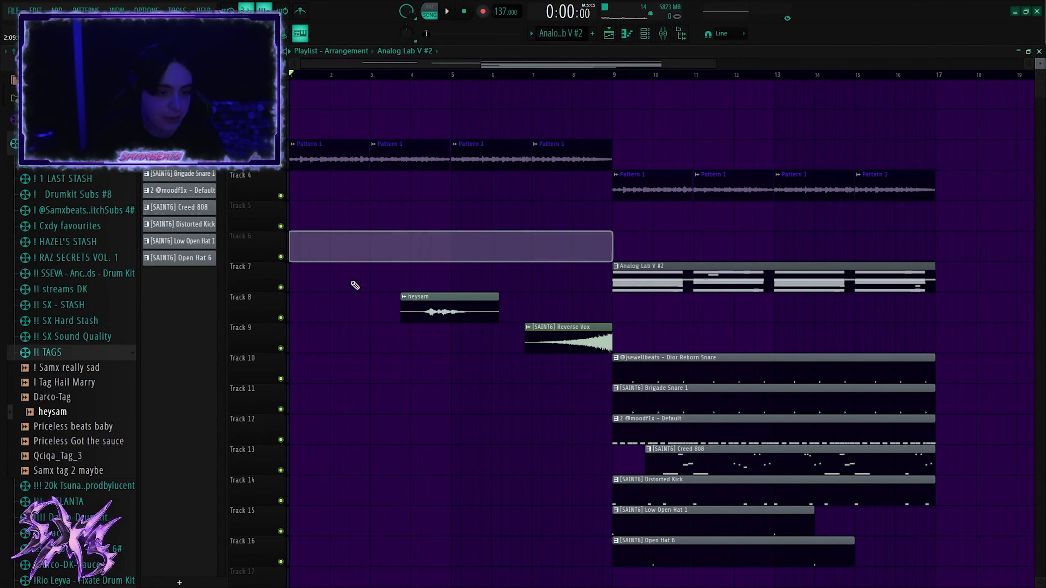
Place the split Analog Lab V #2 clip on track 5 from bar 1 and delete the Mellotron V clip below it
key(ctrl+v)
click(322, 211)
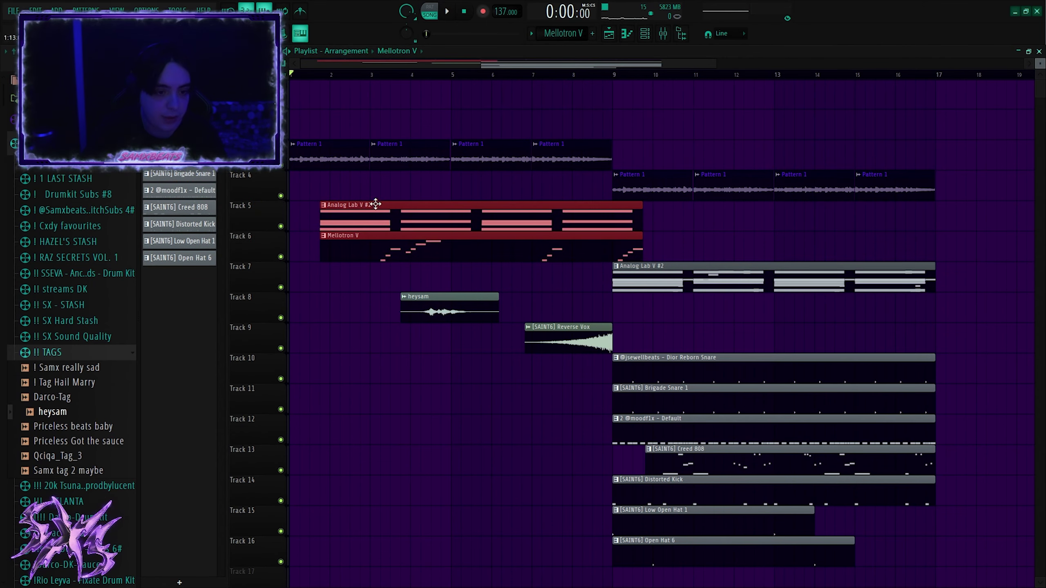
drag(373, 205, 342, 206)
key(space)
ctrl+click(331, 279)
right_click(367, 252)
Delete the Analog Lab V #2 clip on track 7 and copy the track 5 clip to track 6 from bar 9
scroll(453, 252, down, 2)
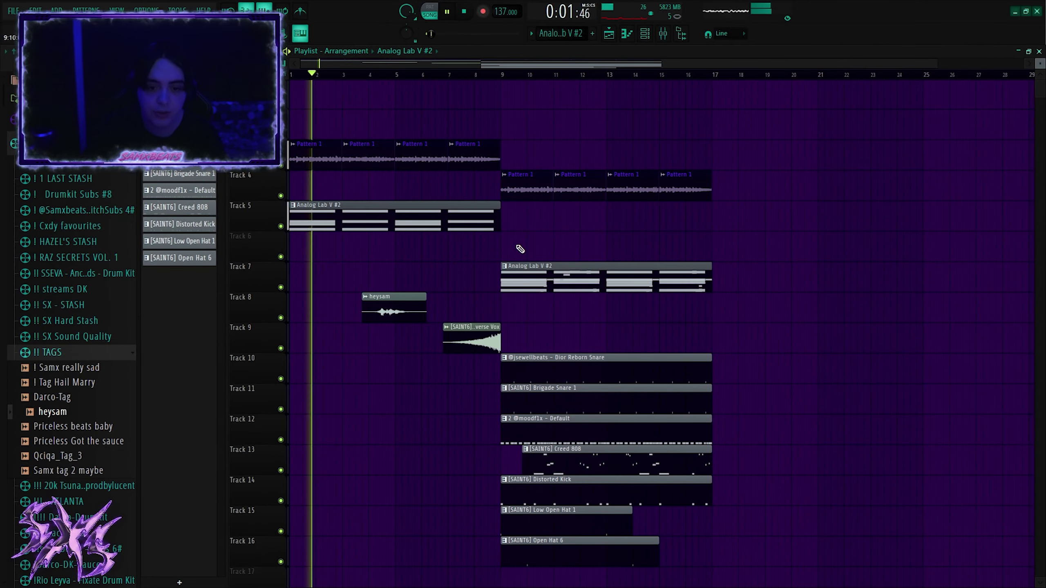
right_click(530, 285)
drag(337, 216, 548, 252)
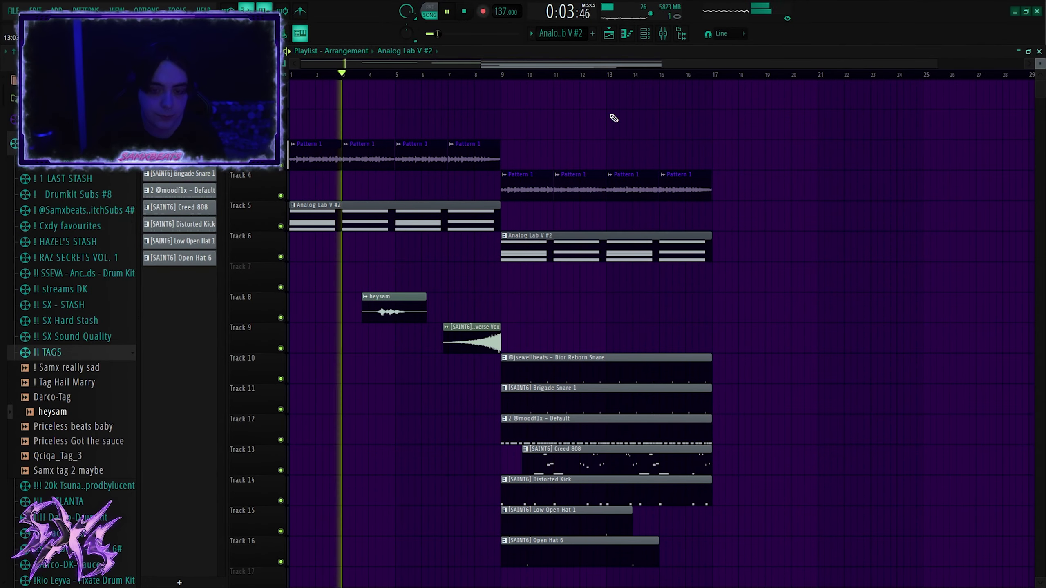
click(648, 34)
click(259, 343)
click(186, 140)
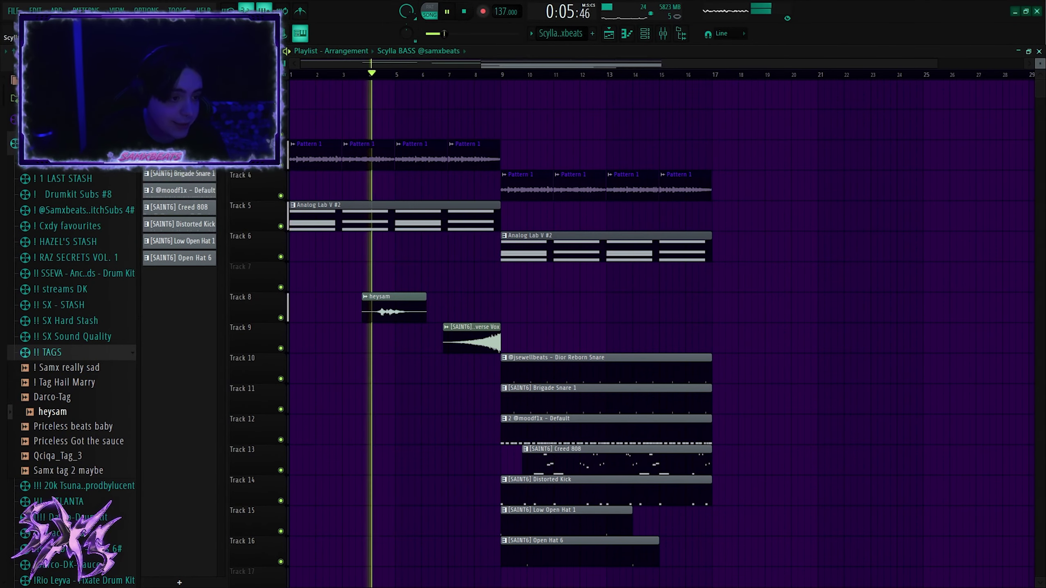
key(space)
click(304, 279)
scroll(594, 310, down, 2)
drag(563, 288, 494, 501)
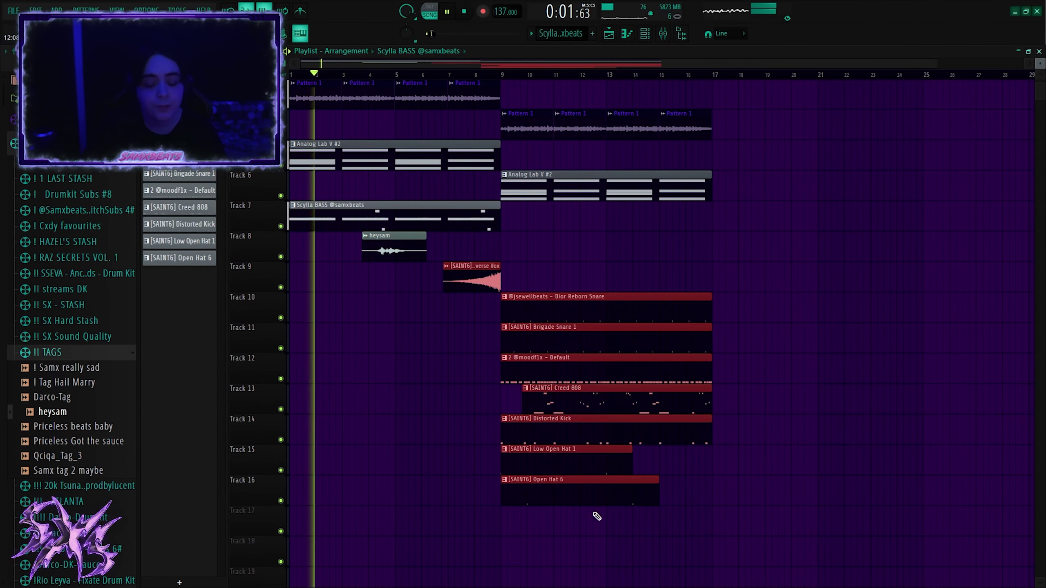
drag(670, 499, 550, 309)
right_click(613, 261)
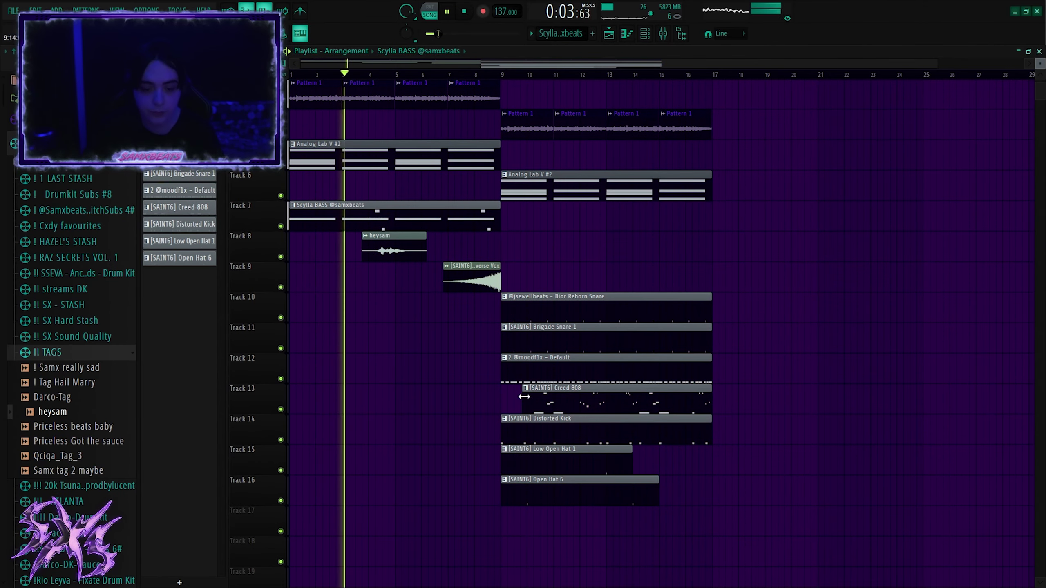
Extend the Creed 808 clip back to bar 9 and trim the start of the Distorted Kick clip by about three quarters of a bar
drag(502, 432, 520, 434)
ctrl+scroll(520, 435, up, 2)
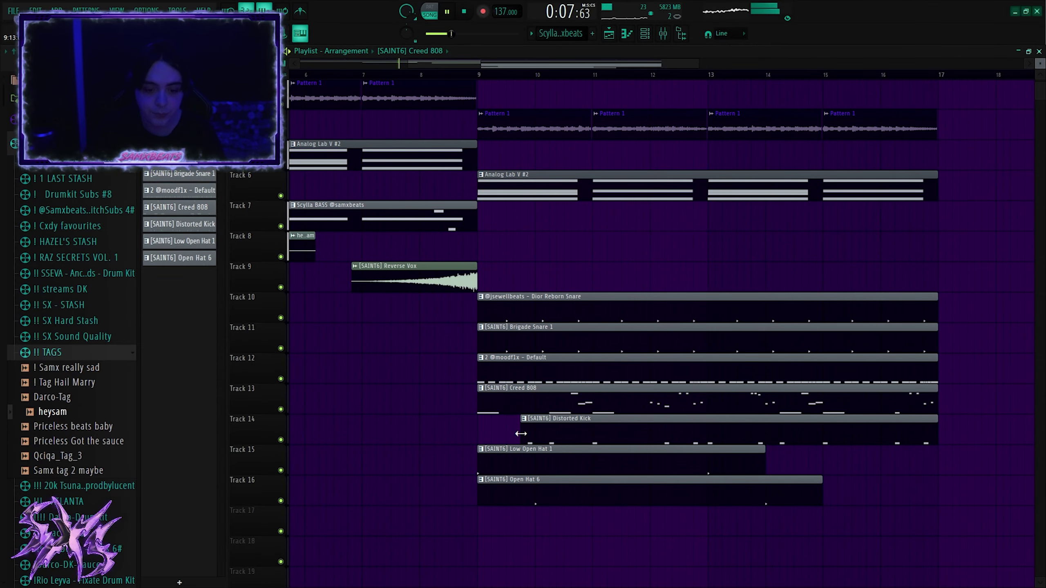
scroll(529, 434, down, 4)
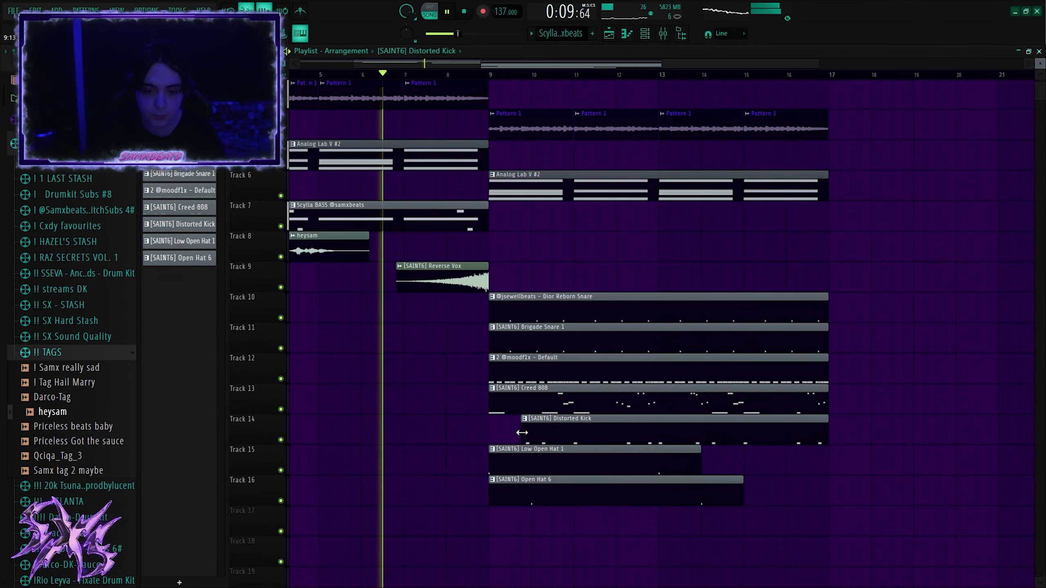
Duplicate the drum and 808 clips on tracks 10 to 16 so the copies start at bar 17
drag(724, 519, 713, 304)
scroll(684, 297, up, 2)
right_click(661, 291)
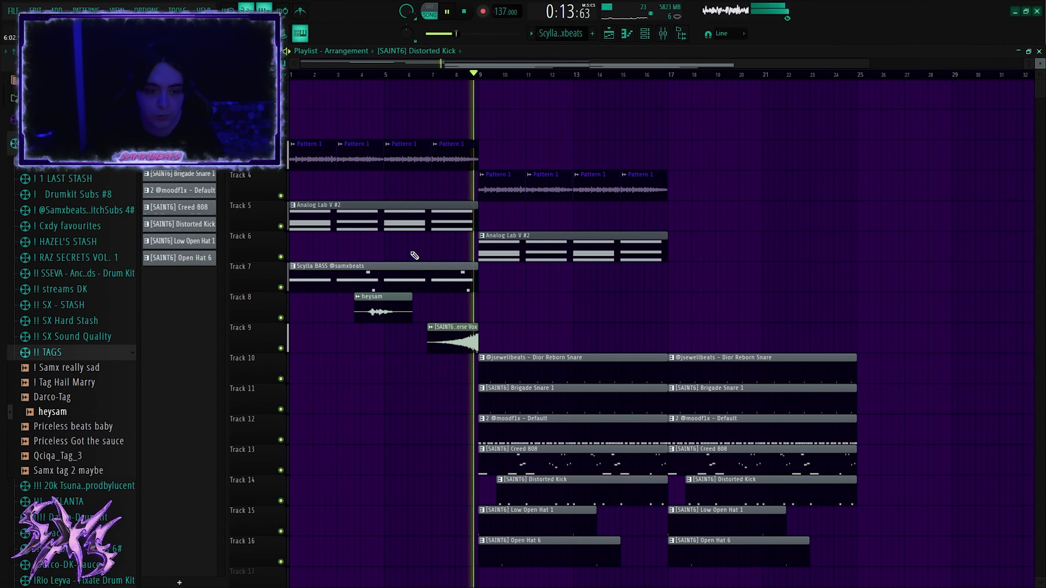
Restart playback and check the volume of the Reverse Vox sample in its channel settings
double_click(460, 339)
key(space)
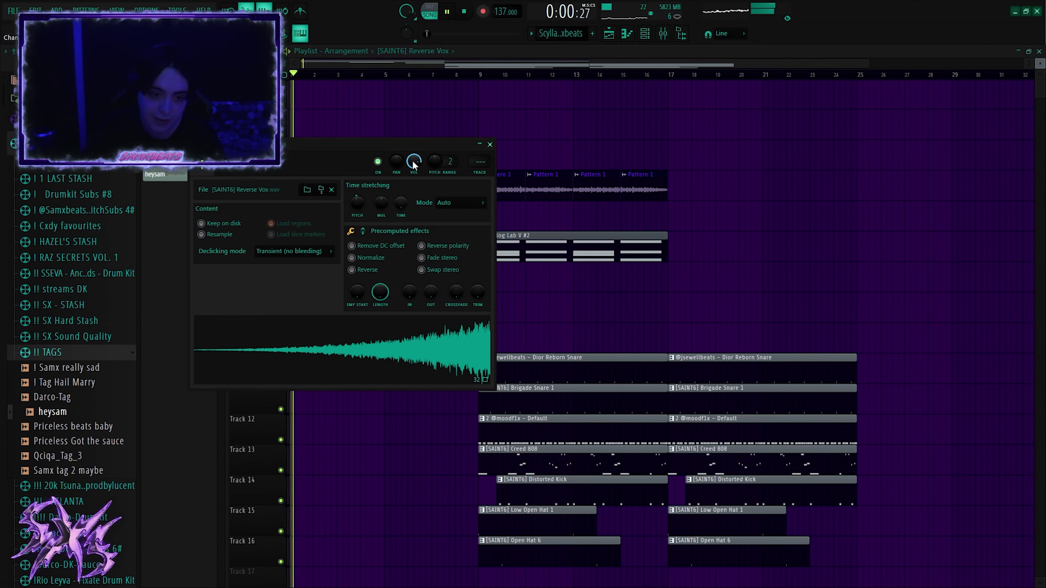
click(489, 145)
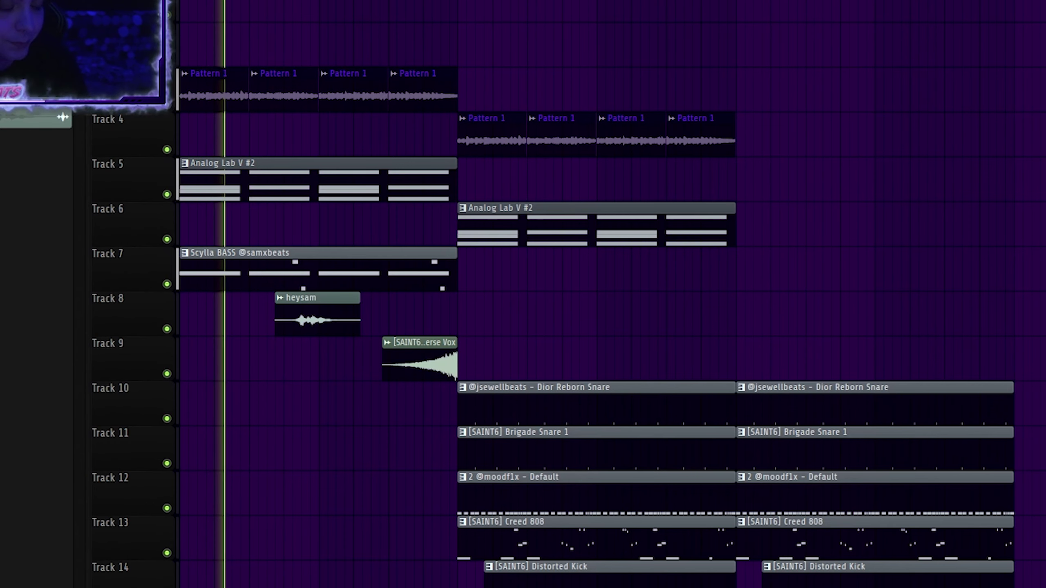
Remove the Scylla BASS clip placed on track 8 at bar 9 and place the Mellotron V pattern there instead
click(468, 305)
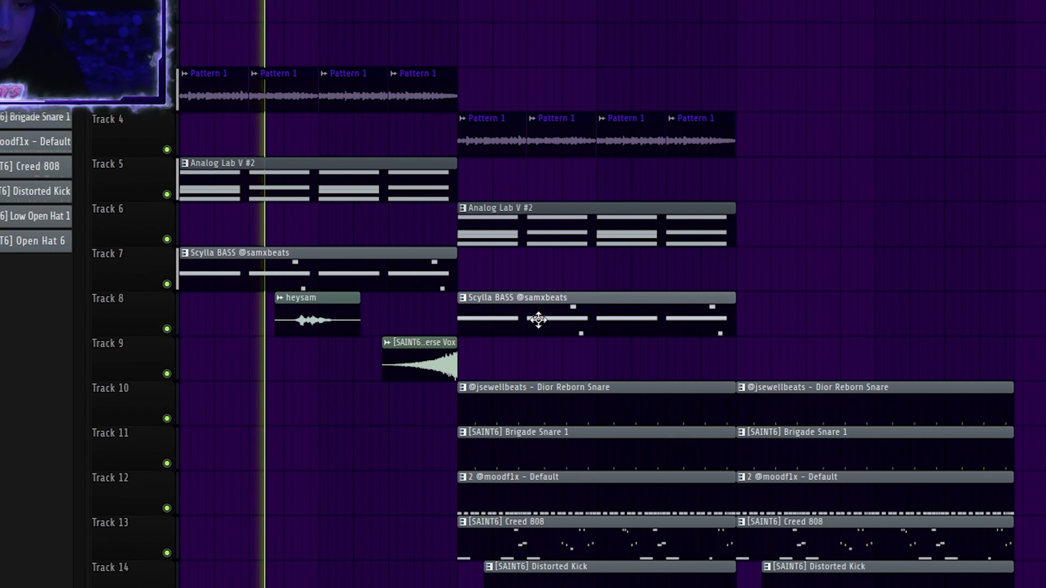
right_click(468, 305)
drag(496, 277, 505, 316)
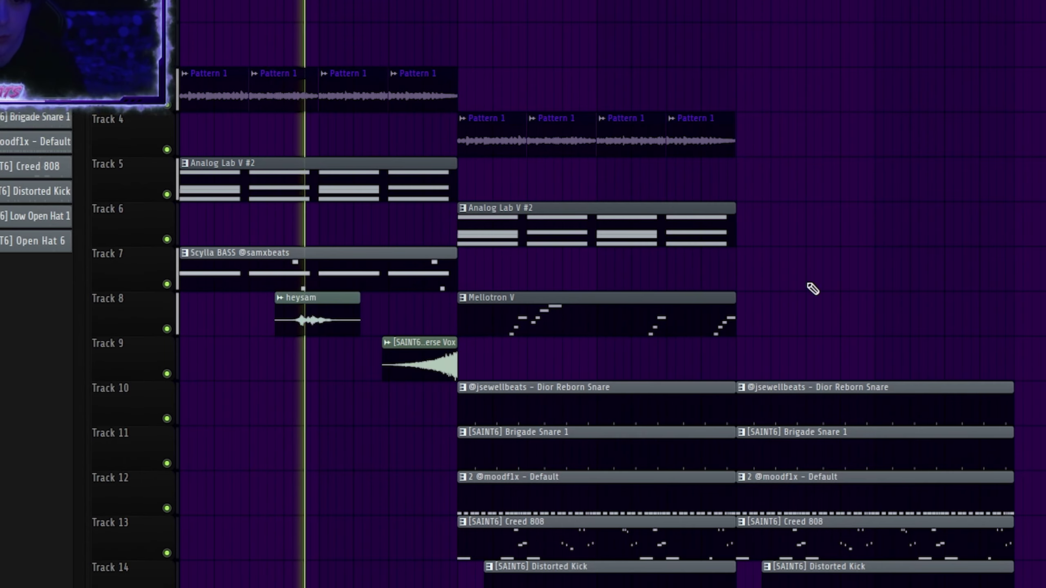
Listen to the transition into bar 9 and recheck the Reverse Vox sample settings
scroll(807, 289, down, 2)
scroll(626, 276, up, 1)
scroll(483, 287, up, 4)
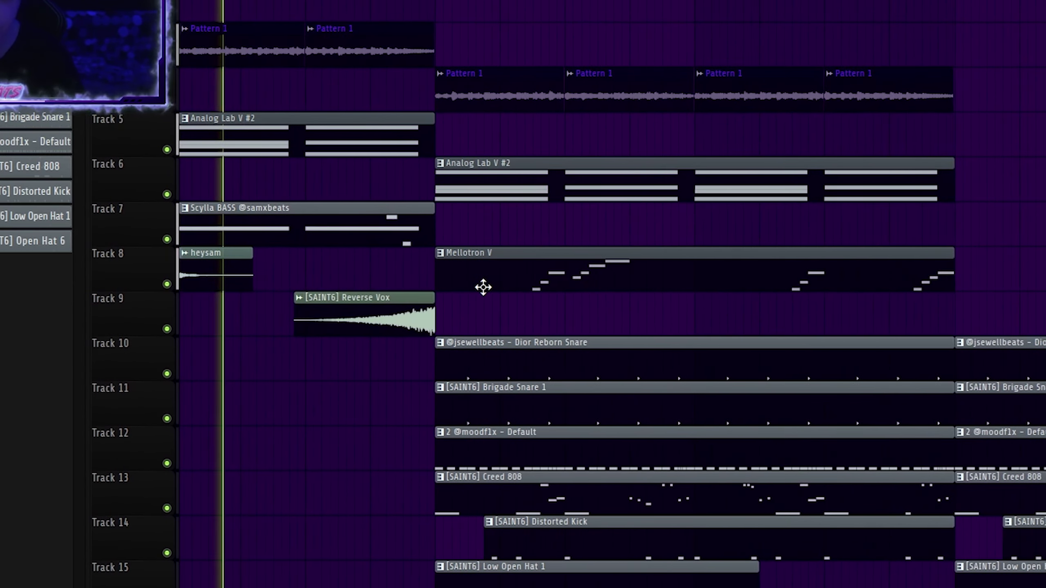
scroll(483, 281, down, 3)
scroll(416, 366, up, 3)
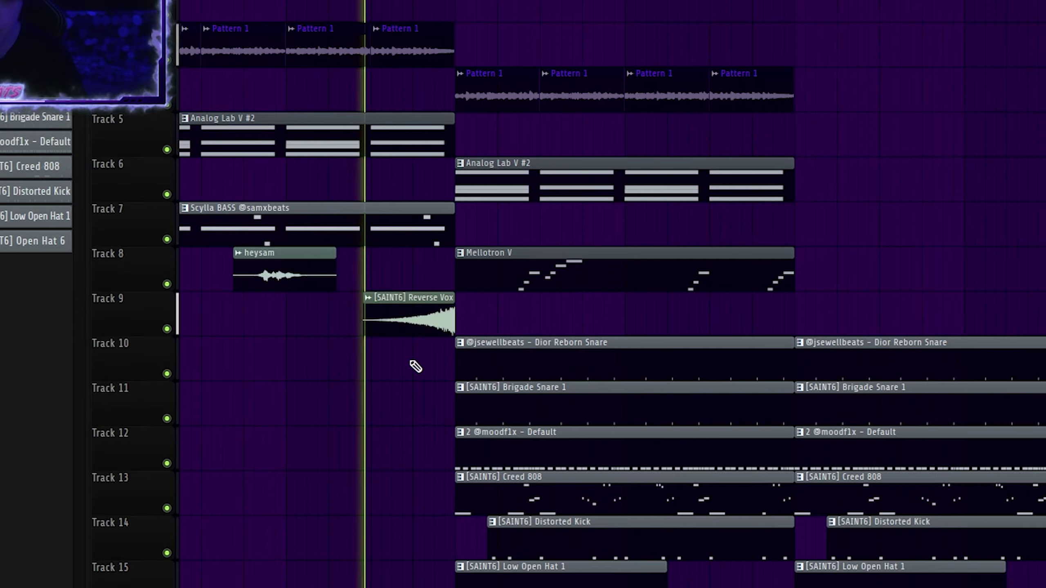
double_click(415, 332)
key(Escape)
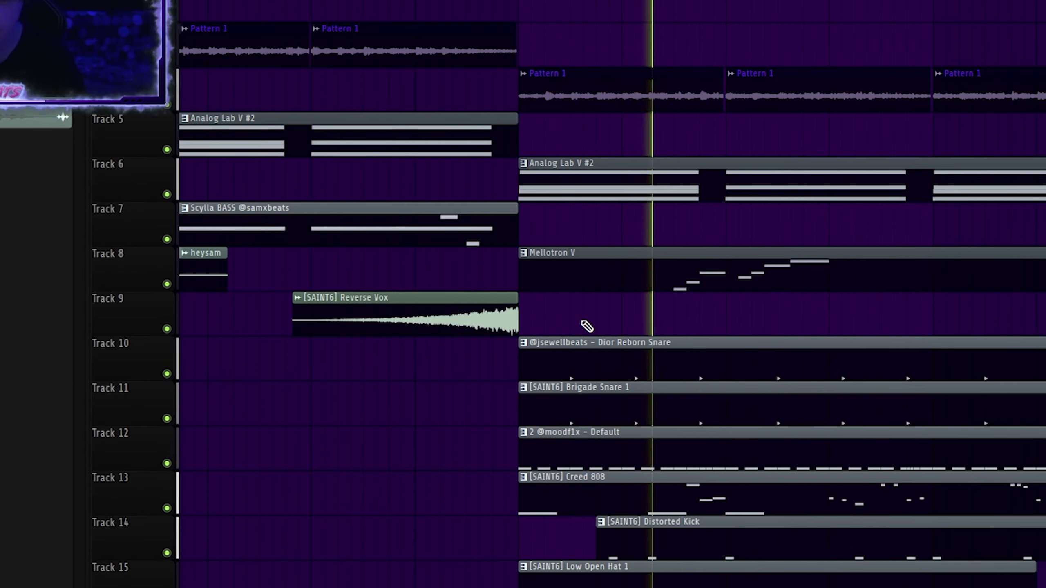
Adjust the [SAINT6] Creed 808 volume on mixer track 15, returning to the playlist when done
scroll(617, 325, down, 2)
scroll(586, 313, down, 3)
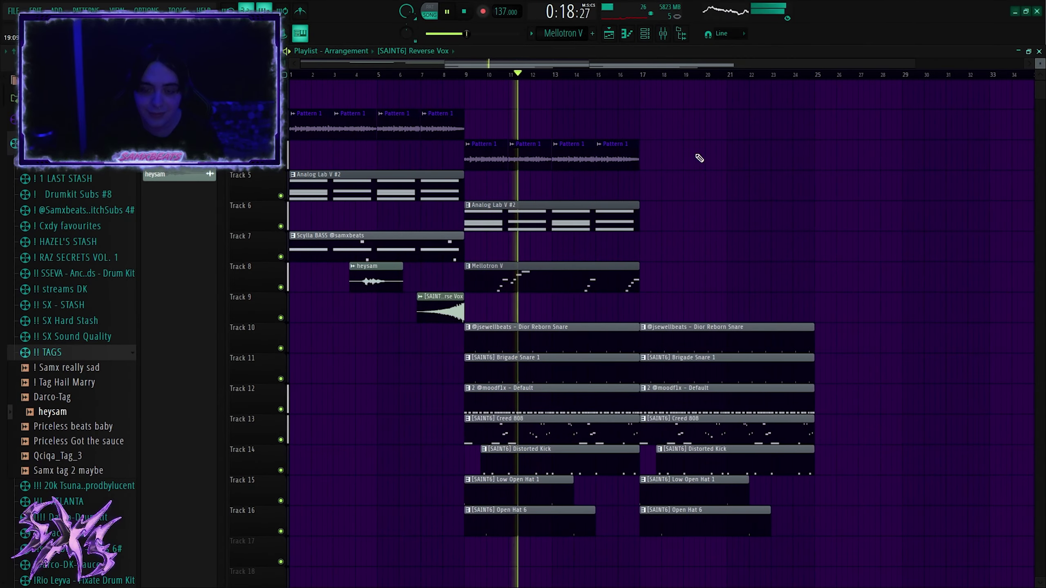
click(664, 34)
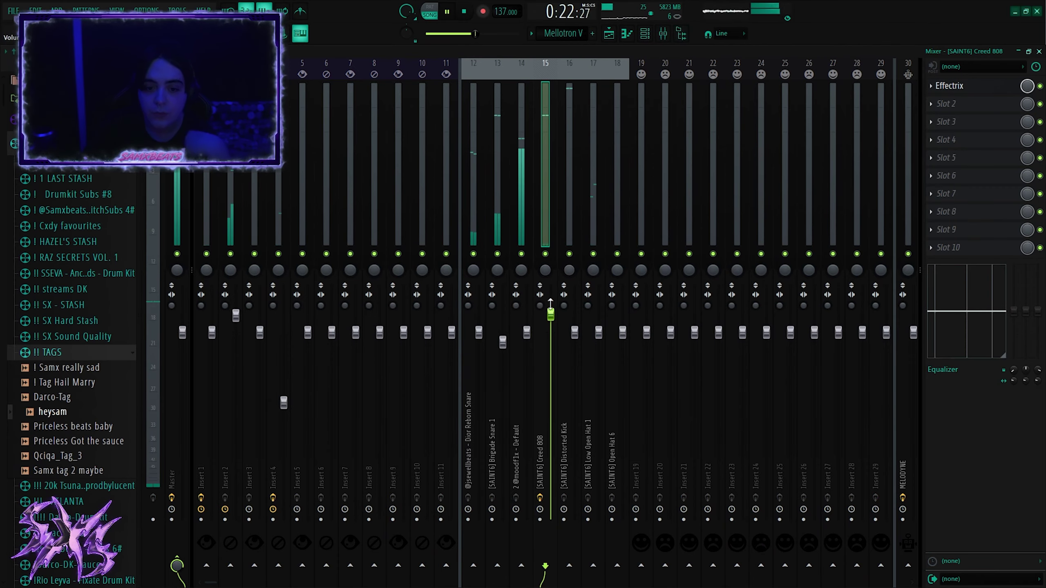
click(610, 36)
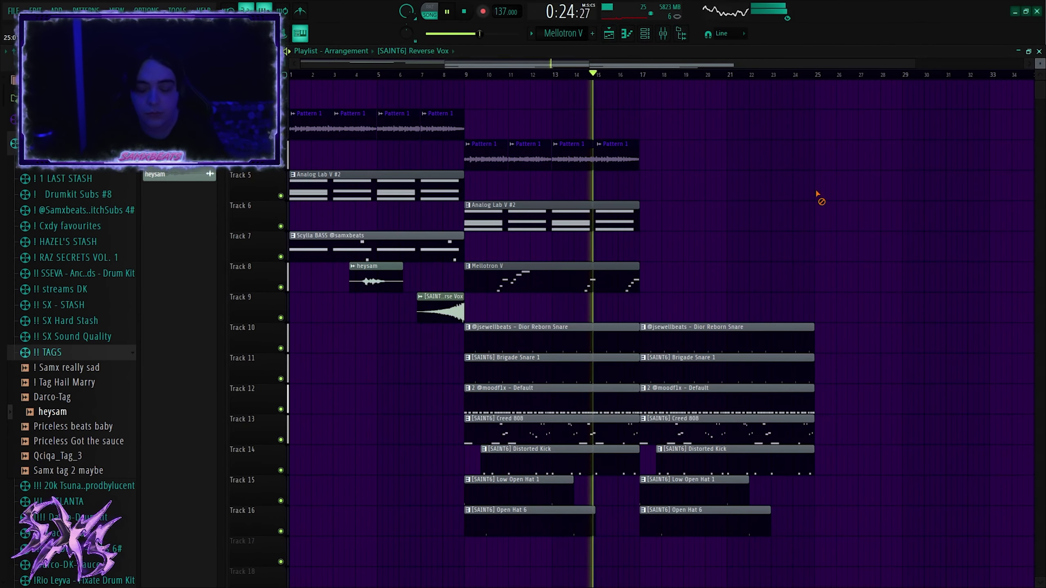
Duplicate the melody clips on tracks 4, 6 and 8 to bar 17 and delete the Mellotron V copy
drag(670, 321, 484, 143)
key(ctrl+b)
scroll(638, 210, up, 2)
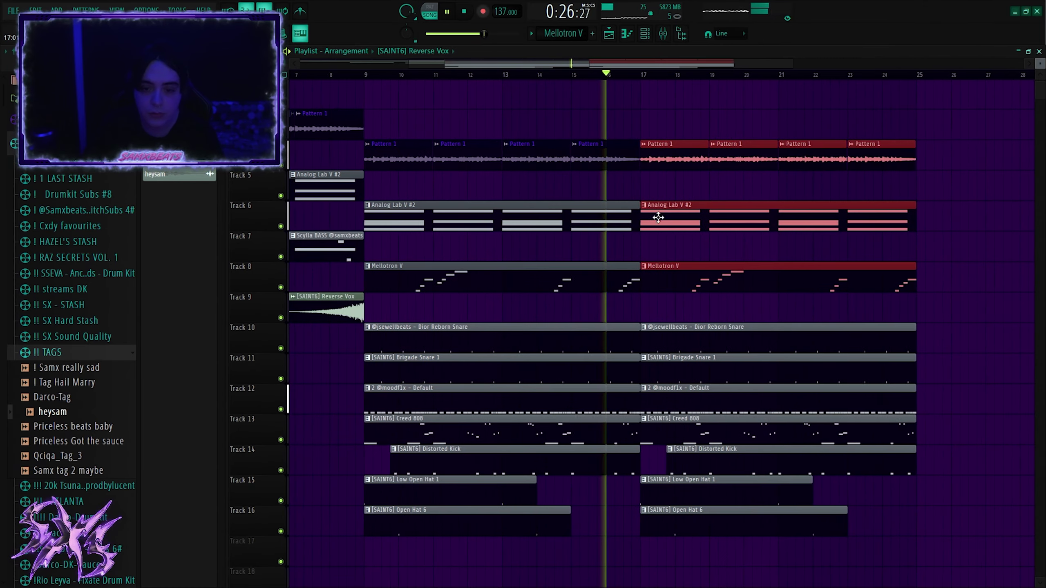
right_click(697, 272)
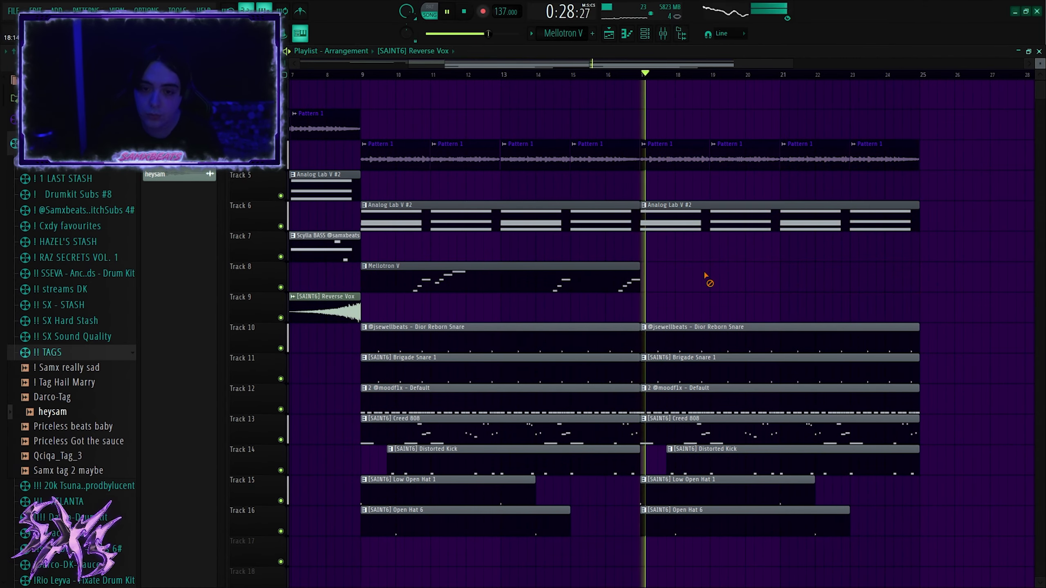
Slice the clips on tracks 10 to 16 at bar 22 and about half a bar further, removing the section between on tracks 10 to 14
scroll(728, 294, down, 3)
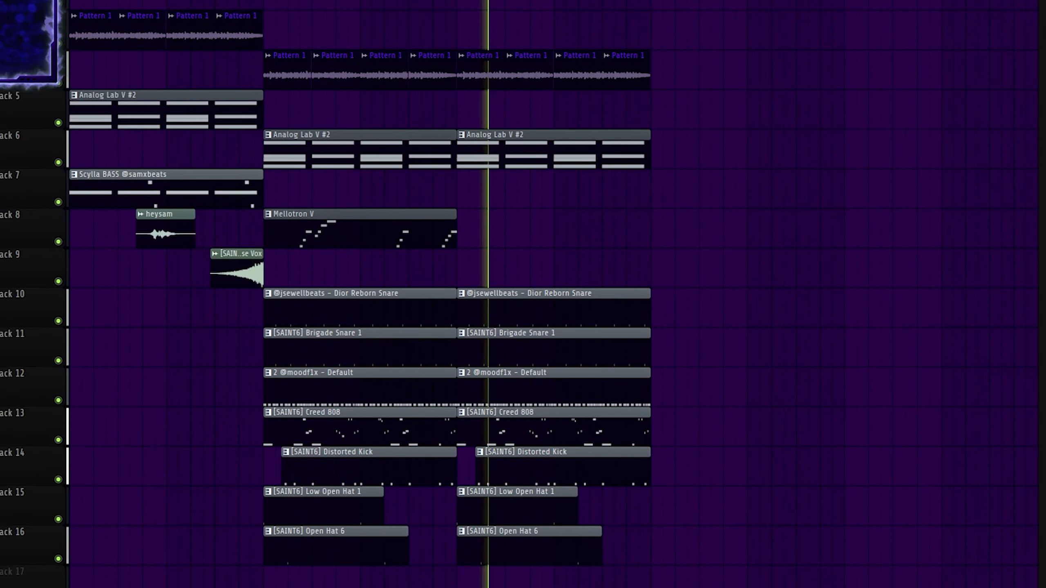
scroll(600, 477, up, 4)
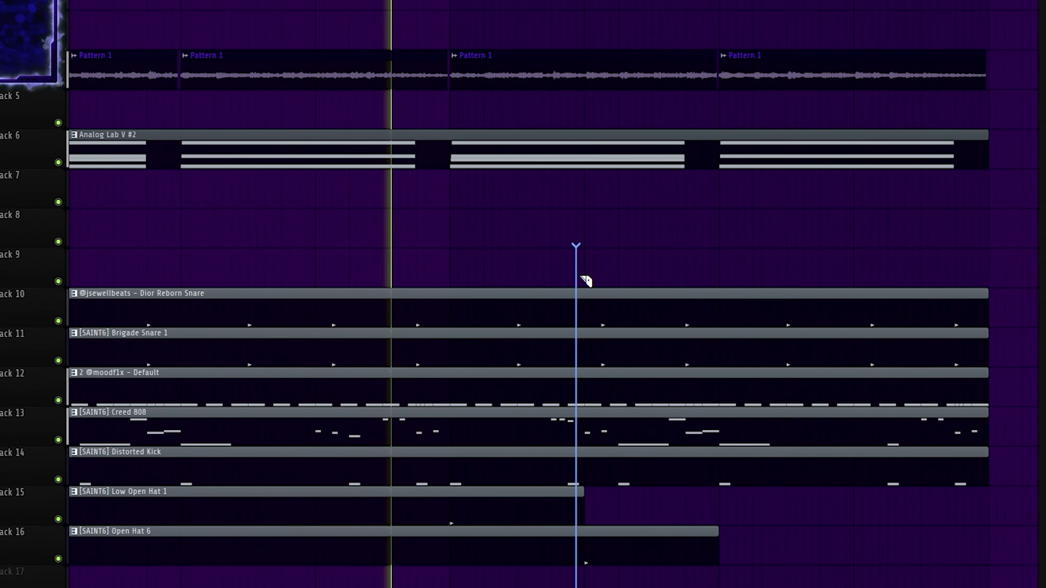
drag(581, 278, 591, 276)
drag(647, 272, 670, 582)
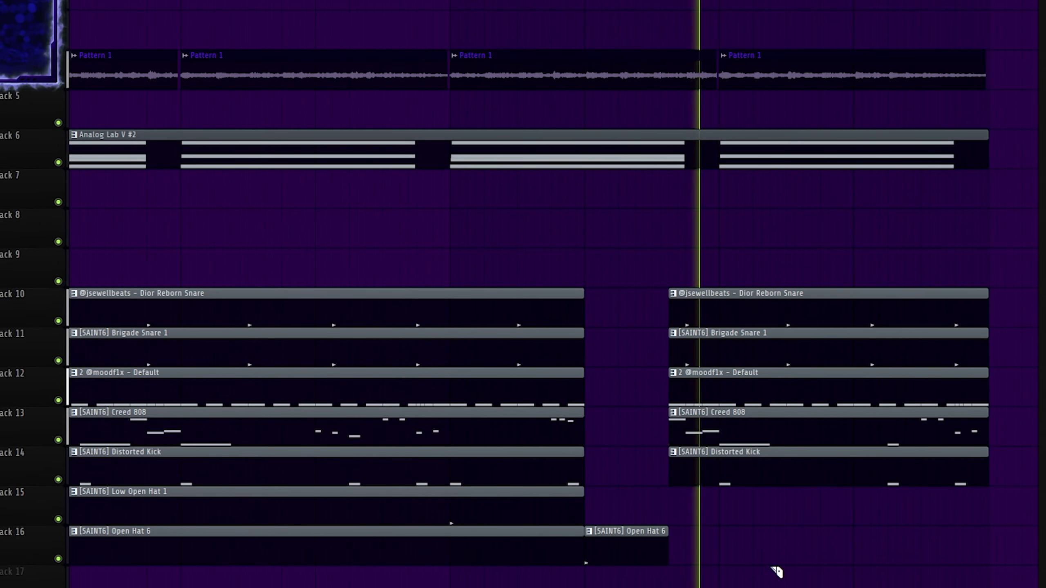
Select all clips between bars 9 and 25 and duplicate them to bar 25
scroll(875, 572, down, 9)
drag(838, 586, 304, 48)
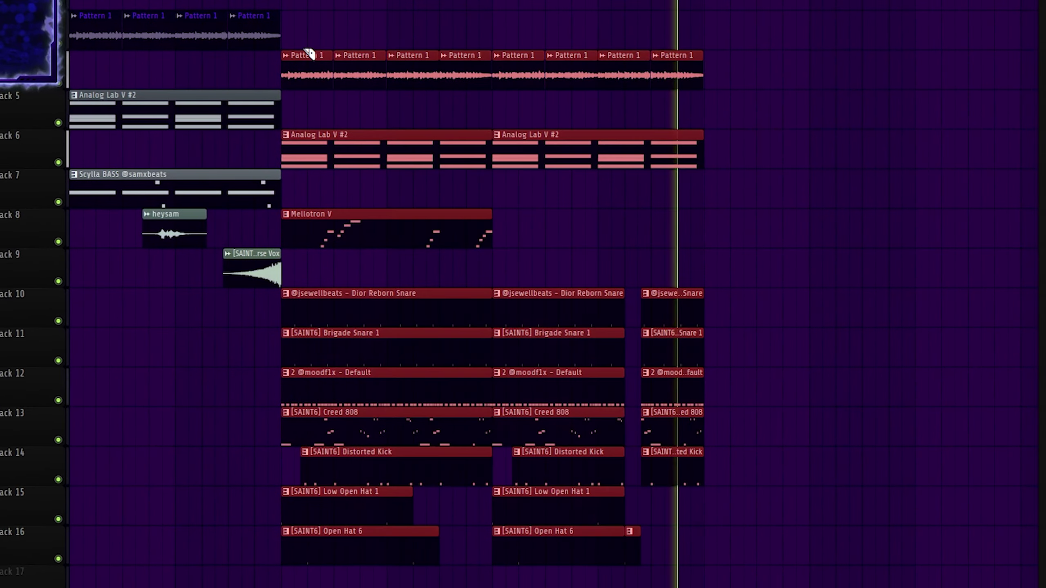
key(ctrl+b)
Delete the Analog Lab V #2 and Pattern 1 copies between bars 25 and 33
scroll(589, 241, up, 3)
ctrl+click(587, 194)
right_click(566, 150)
drag(533, 53, 763, 89)
key(Delete)
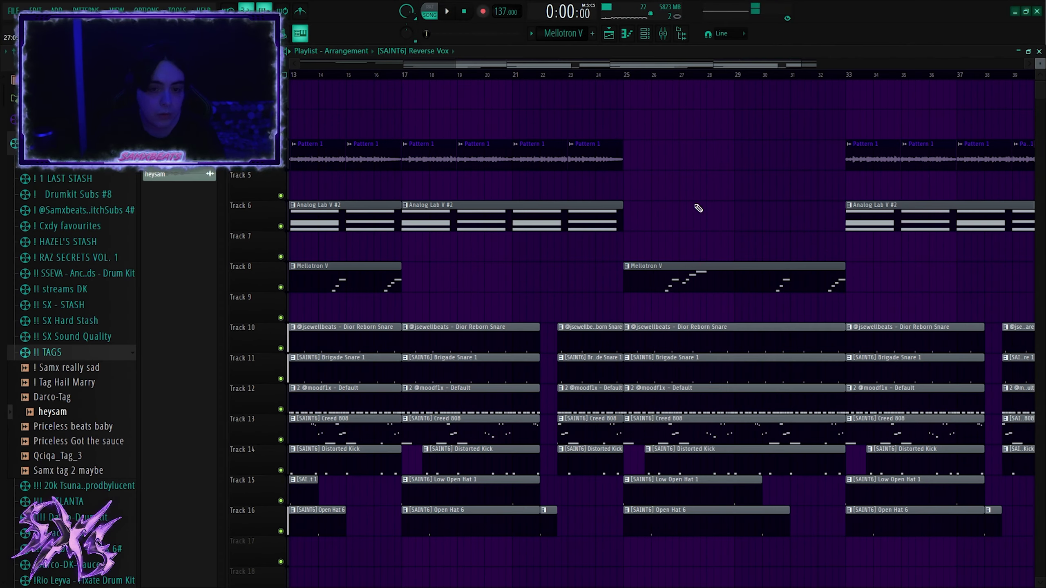
drag(471, 247, 612, 243)
right_click(581, 249)
right_click(598, 258)
right_click(511, 247)
Place an Analog Lab V #2 clip on track 6 from bar 25 and play the song
click(467, 212)
click(690, 213)
key(space)
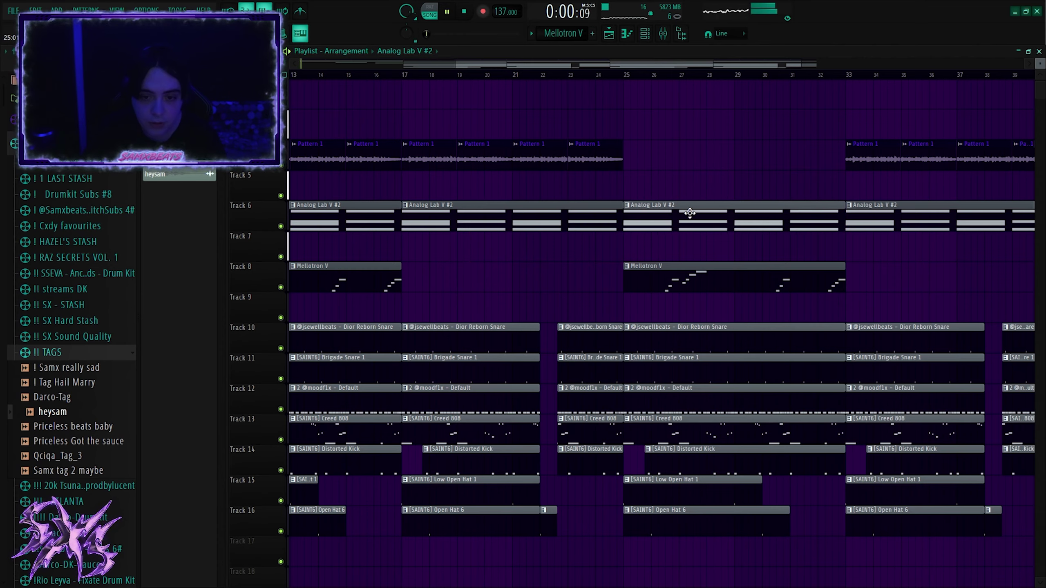
Play the song from bar 25 and delete the Distorted Kick clips on track 14 from bar 33 onwards
click(620, 77)
scroll(682, 157, down, 3)
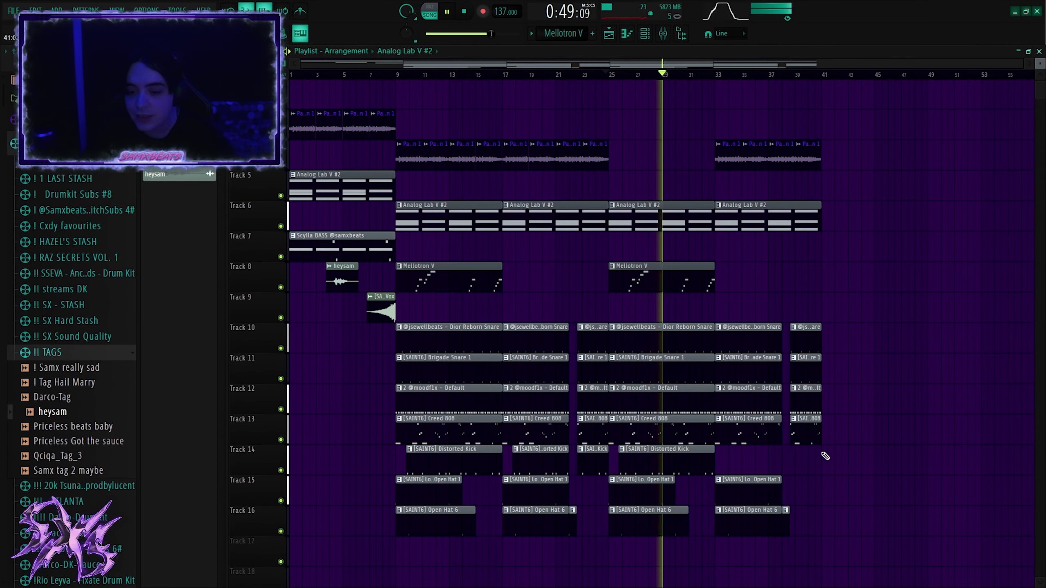
scroll(755, 433, up, 5)
drag(720, 413, 686, 341)
scroll(682, 343, up, 3)
right_click(667, 336)
right_click(692, 364)
right_click(724, 393)
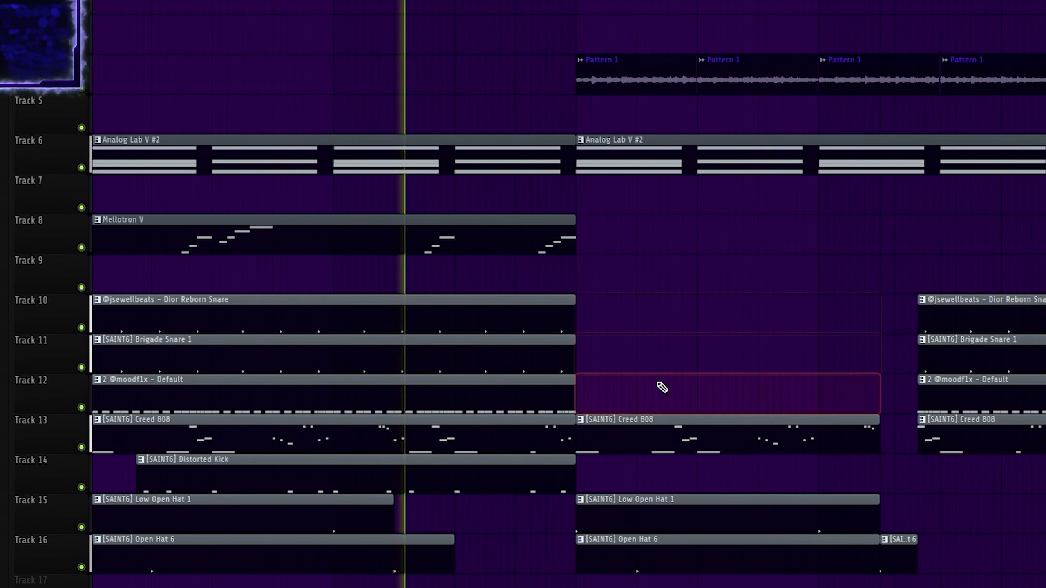
key(ctrl+z)
Trim the bar 33 clips on tracks 10 to 12 to start at bar 37, and delete the Open Hat 6 clips after bar 33
mouse_move(630, 400)
mouse_down()
mouse_move(618, 320)
mouse_move(818, 319)
mouse_up()
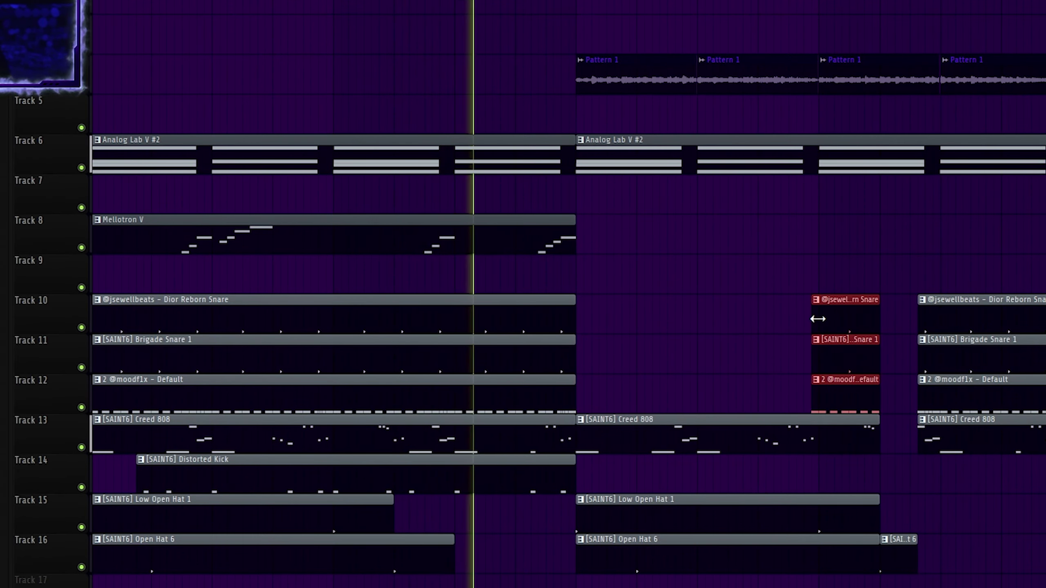
right_click(717, 561)
right_click(901, 572)
scroll(873, 568, down, 2)
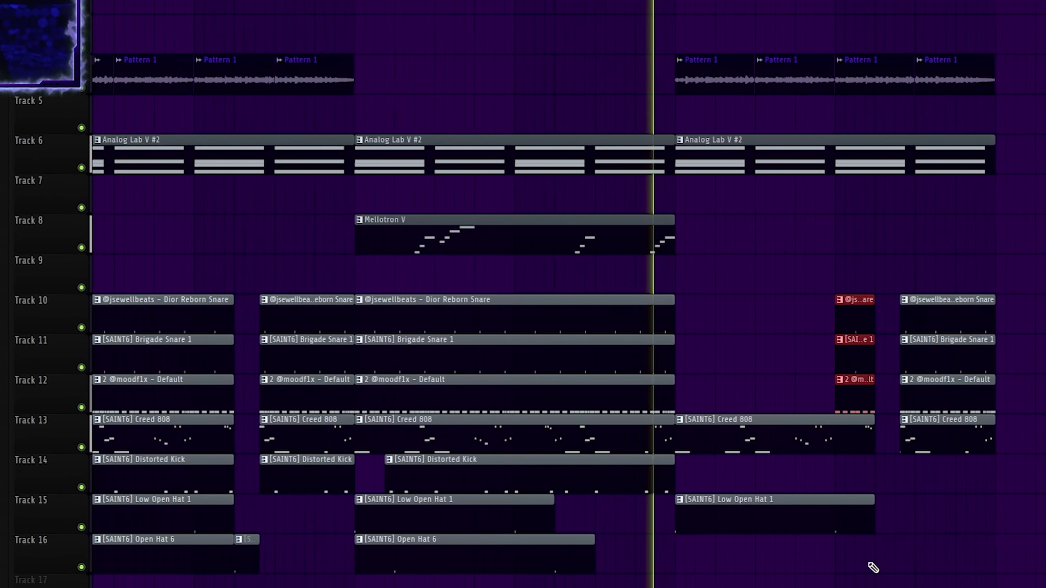
scroll(869, 564, down, 4)
ctrl+click(928, 253)
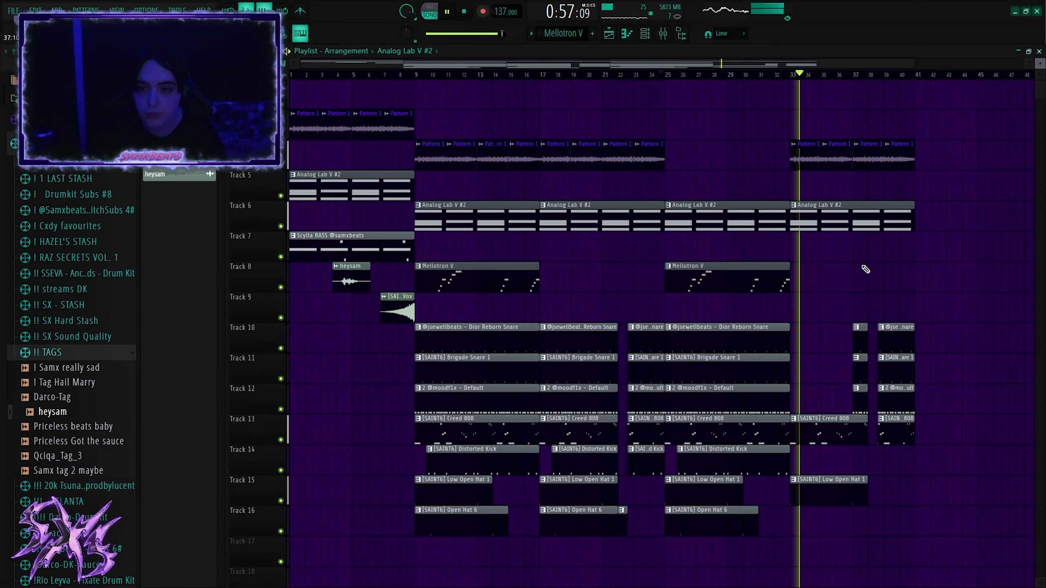
scroll(611, 267, down, 1)
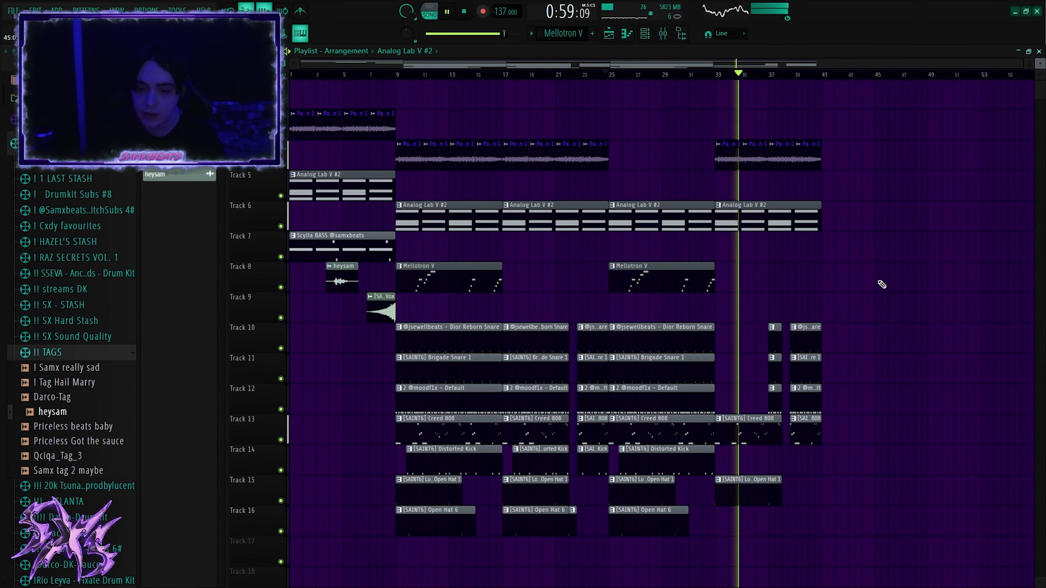
Copy the Mellotron V clip to bar 33 on track 8, and duplicate all clips between bars 9 and 41 to bar 41
drag(658, 282, 757, 280)
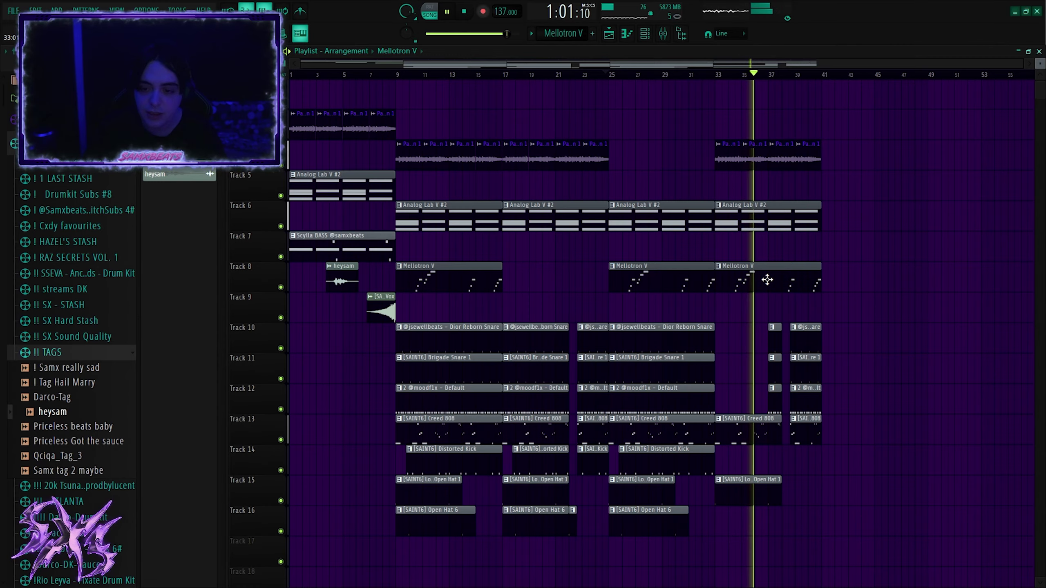
drag(873, 565, 403, 110)
drag(410, 160, 837, 169)
scroll(812, 436, up, 6)
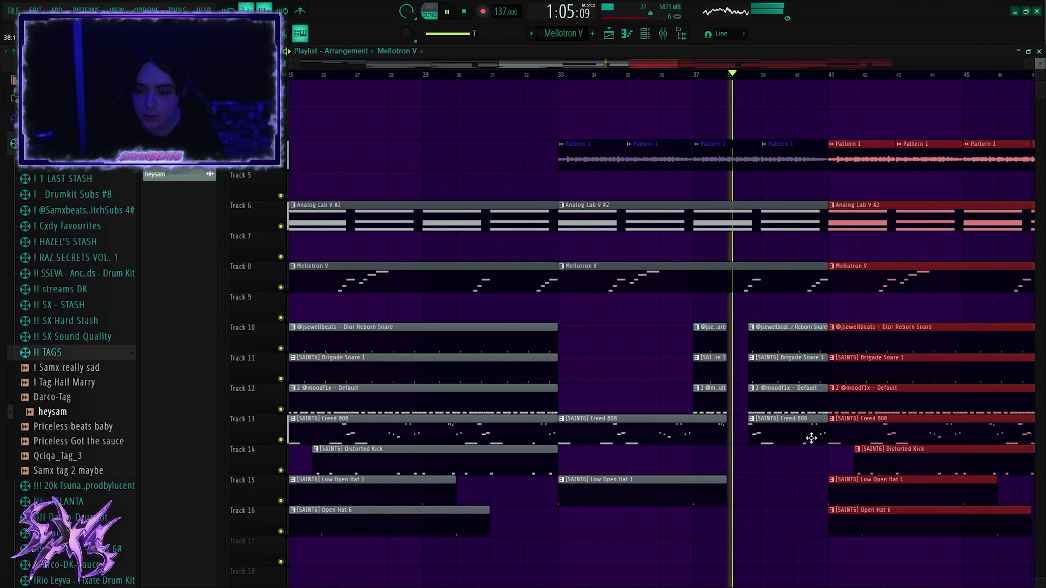
Cut off the ends of the clips on tracks 10 to 13 about half a bar before bar 41
drag(812, 458, 838, 267)
ctrl+click(819, 284)
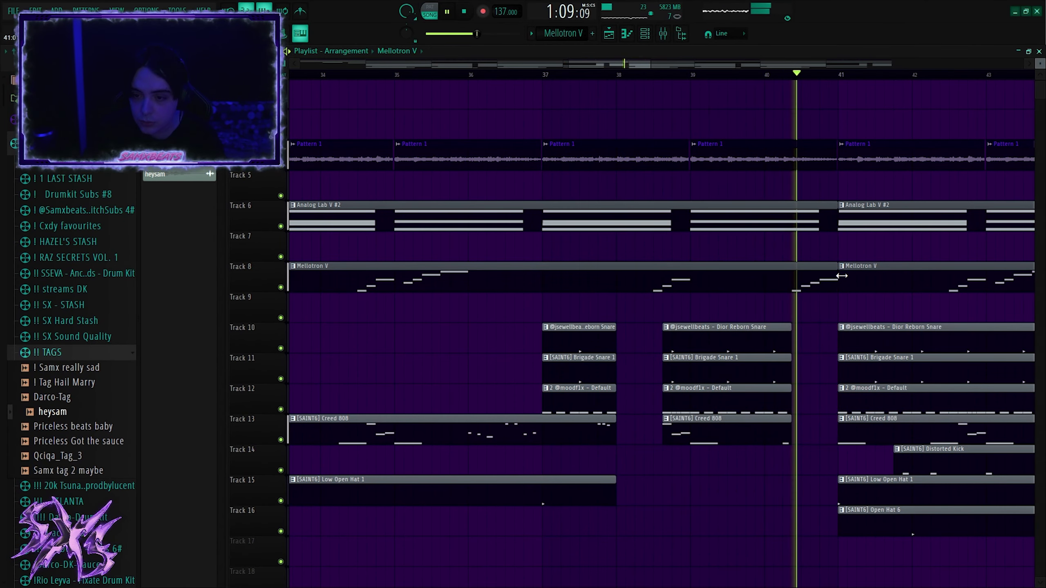
Place a copy of the Reverse Vox clip on track 9 so it ends at bar 41
scroll(810, 331, down, 8)
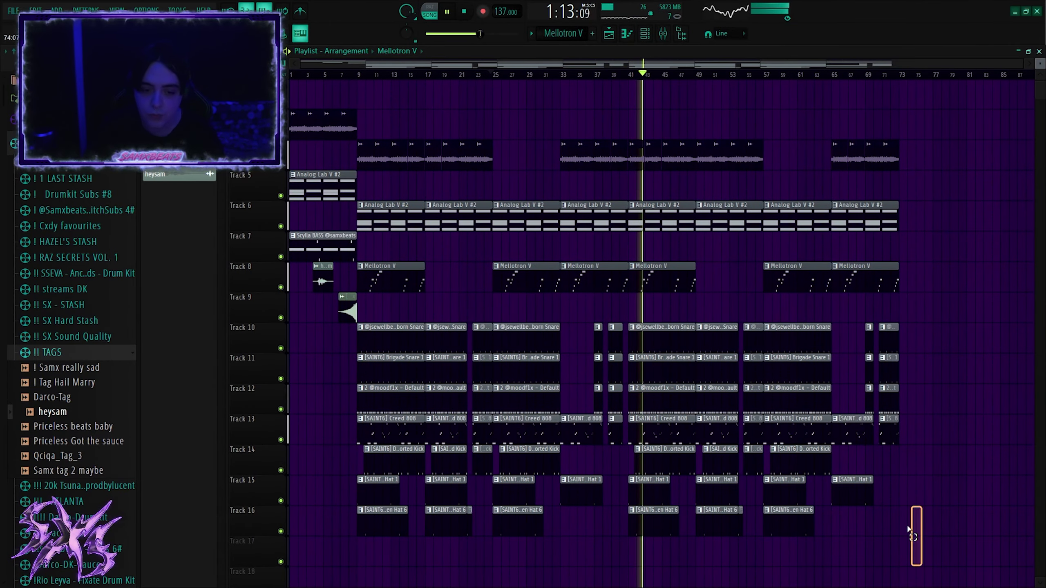
drag(909, 530, 293, 84)
right_click(728, 333)
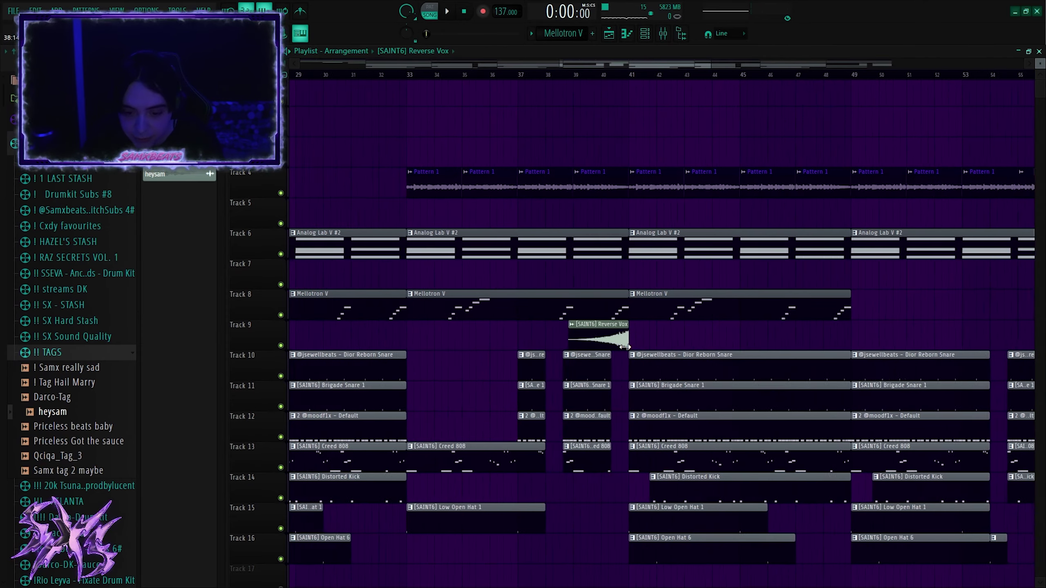
Highlight bars 41 to 57 and bars 57 to 73 to review the duplicated sections of the arrangement
mouse_move(636, 170)
mouse_down()
mouse_move(671, 350)
mouse_move(744, 552)
mouse_move(759, 554)
mouse_move(634, 159)
mouse_up()
ctrl+click(759, 554)
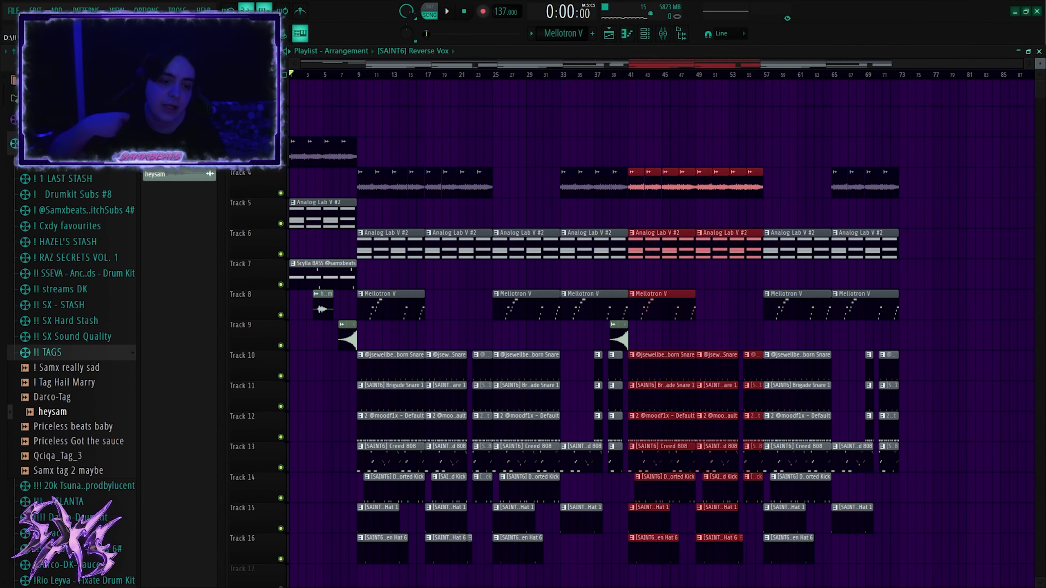
scroll(572, 446, up, 3)
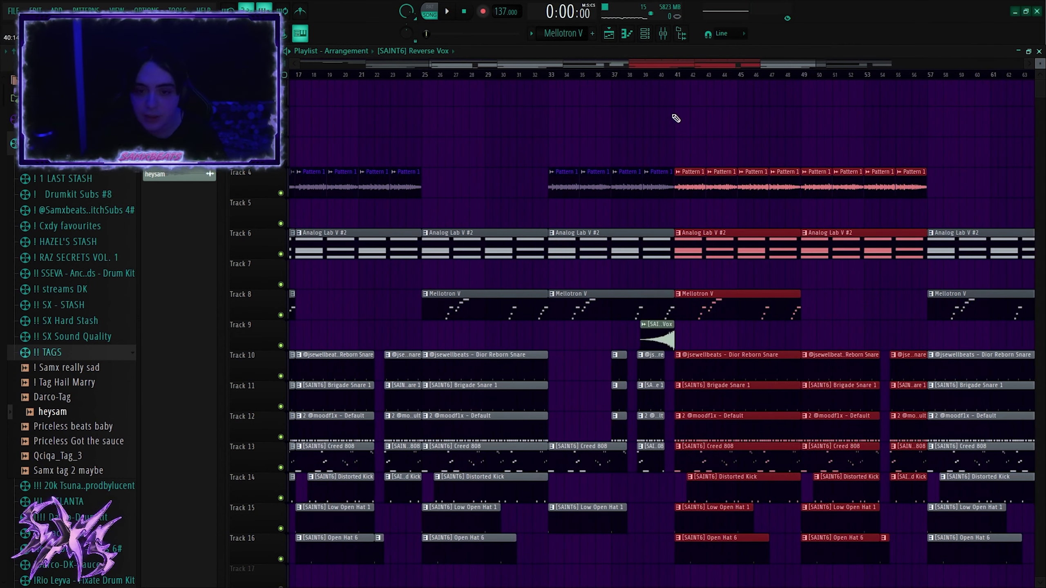
drag(678, 76, 929, 85)
scroll(825, 196, down, 3)
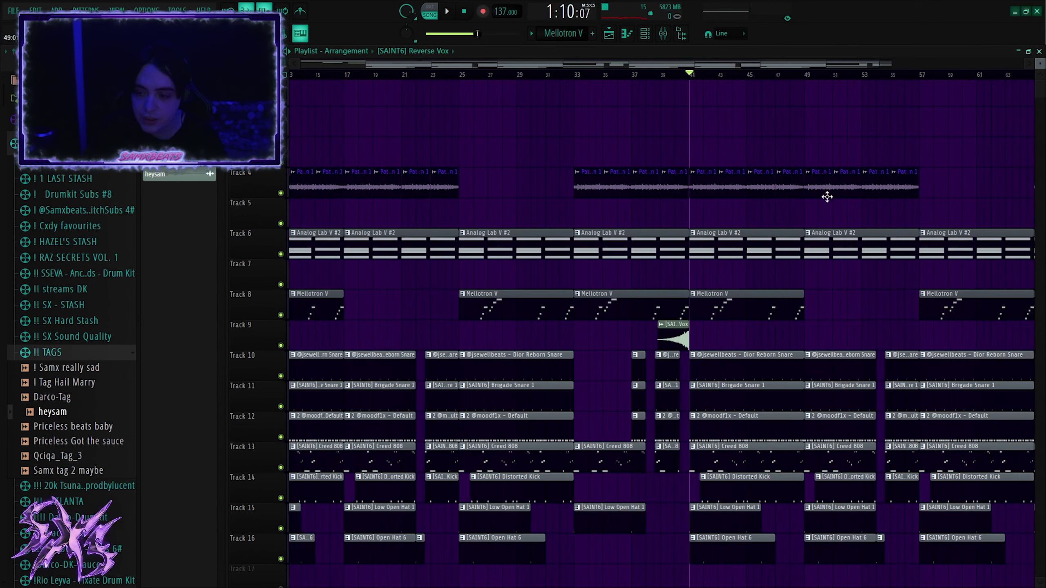
drag(765, 76, 815, 77)
drag(897, 83, 896, 84)
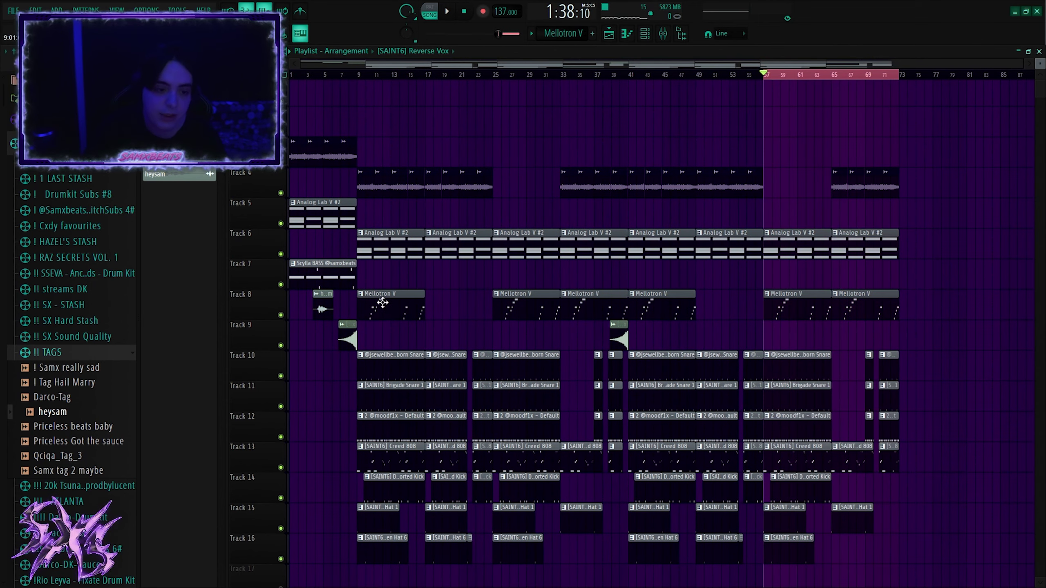
Copy the intro's Pattern 1, Analog Lab V #2 and Scylla BASS clips to bar 73 as an outro
drag(945, 160, 909, 149)
ctrl+click(848, 91)
scroll(794, 110, down, 2)
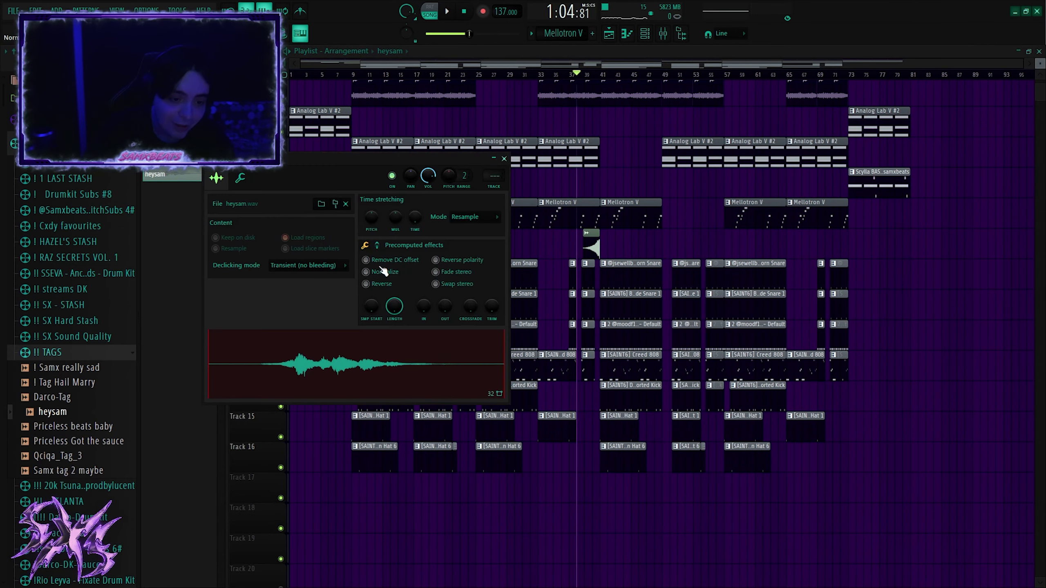
Normalize the heysam tag sample, close its settings and return the playhead to bar 1
click(383, 272)
click(504, 159)
click(291, 75)
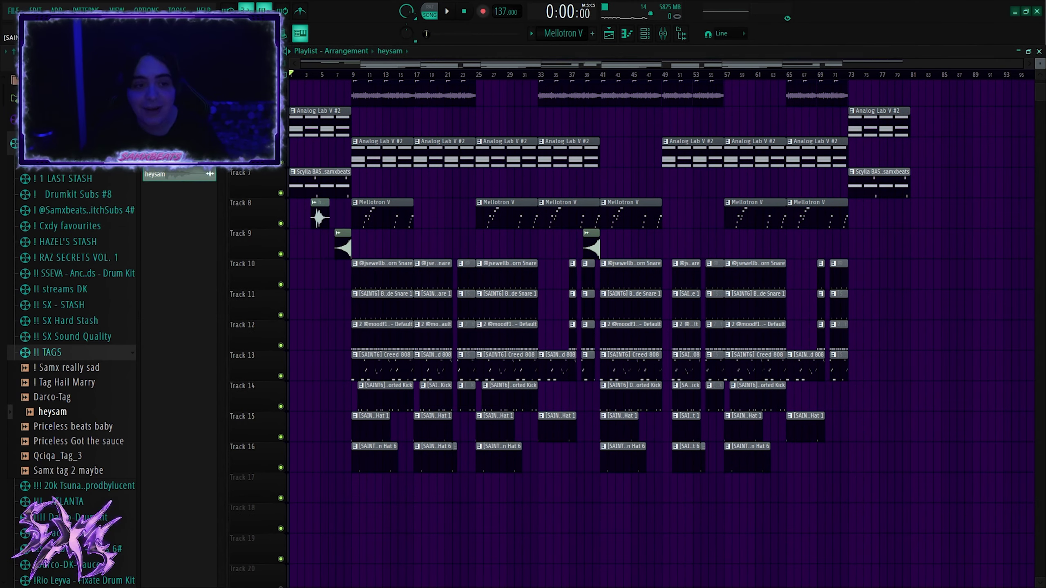
Review the full arrangement from intro to outro, selecting bars 41 to 57 and all playlist clips
scroll(269, 350, up, 3)
scroll(288, 349, up, 5)
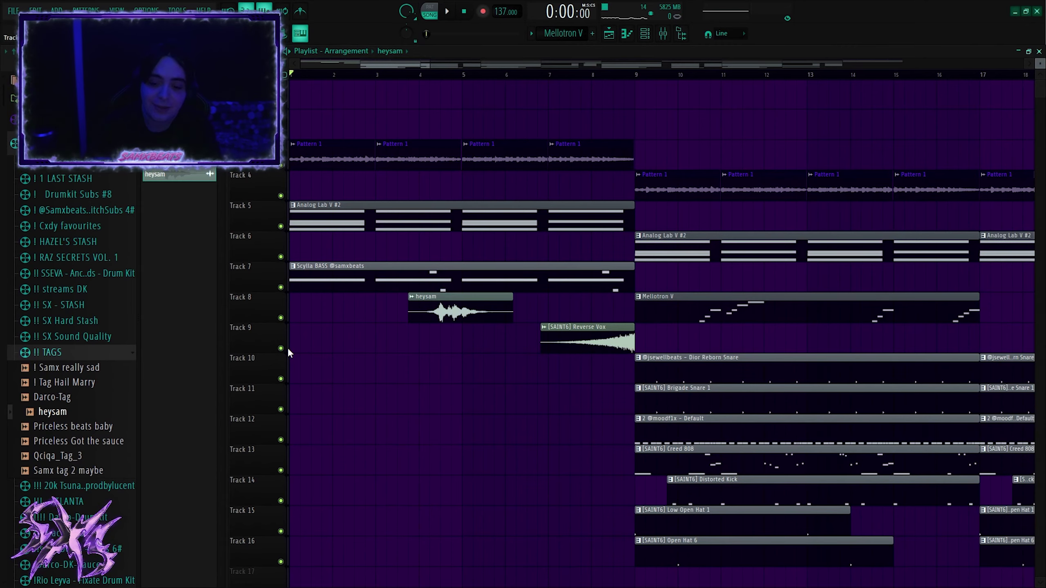
scroll(287, 347, down, 5)
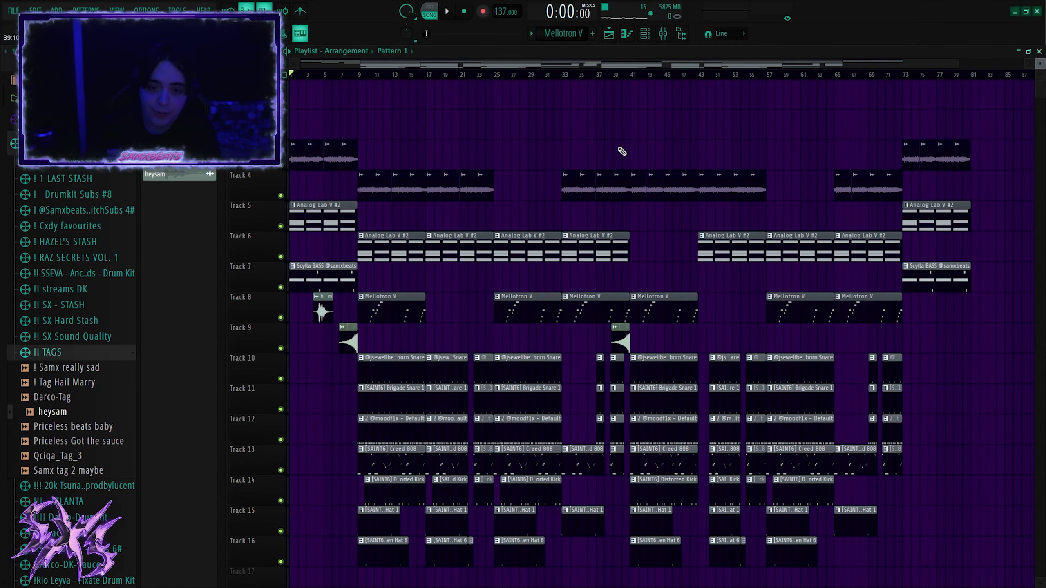
drag(357, 77, 883, 66)
scroll(626, 299, down, 5)
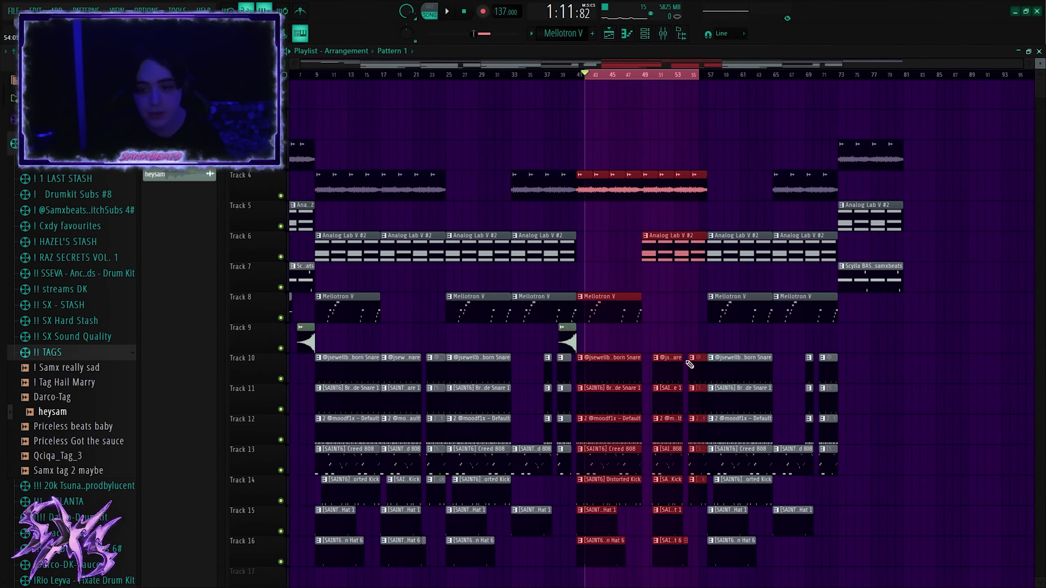
click(934, 428)
key(ctrl+a)
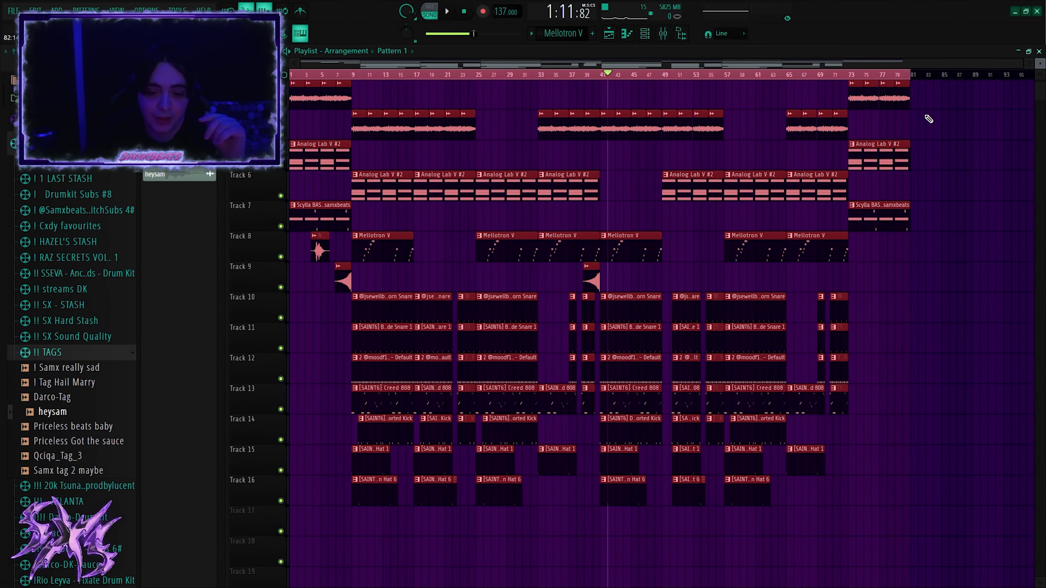
scroll(937, 204, up, 2)
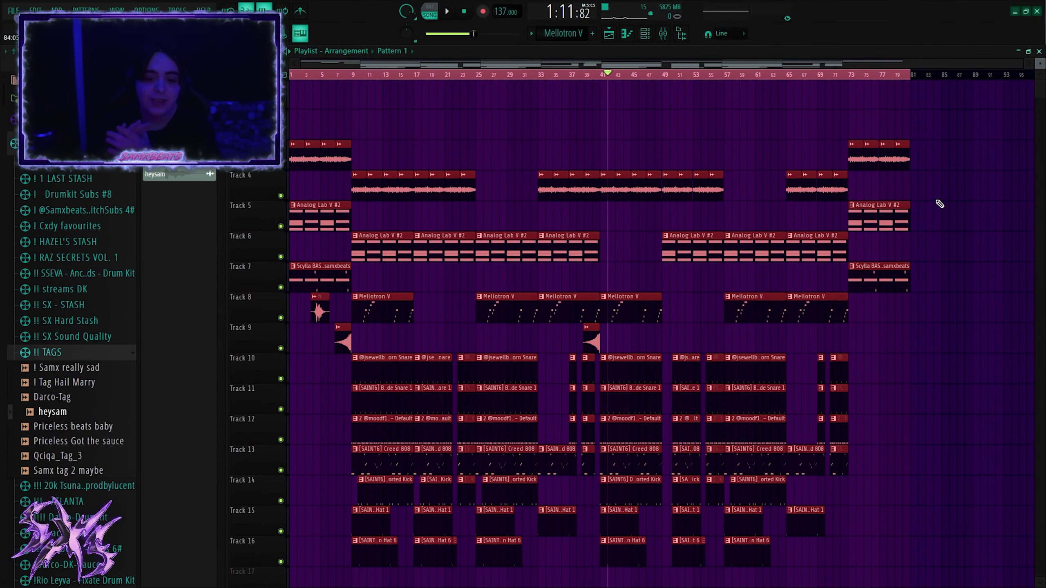